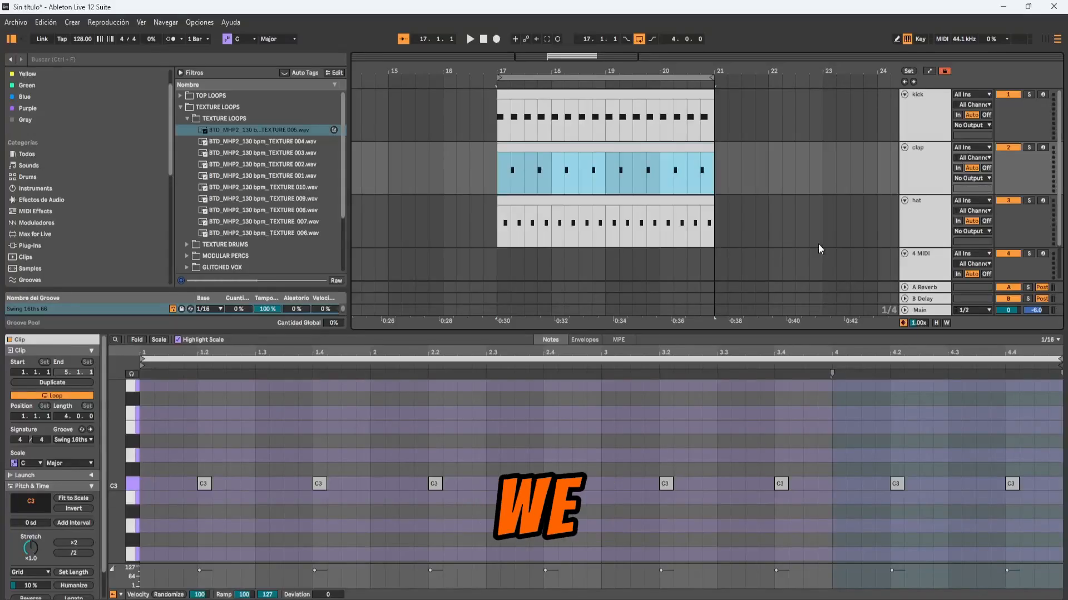
# - Audition the kick samples in the Kicks folder of BEATTHEDIP - MINIMAL HOUSE SAMPLE PACK for the kick track
pyautogui.click(651, 205)
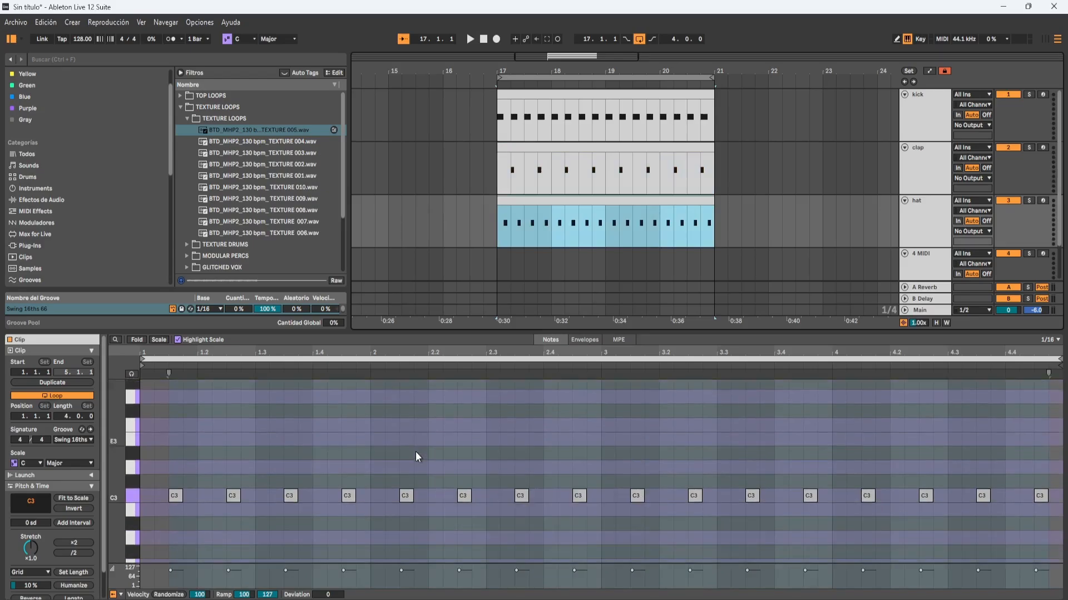
pyautogui.click(920, 125)
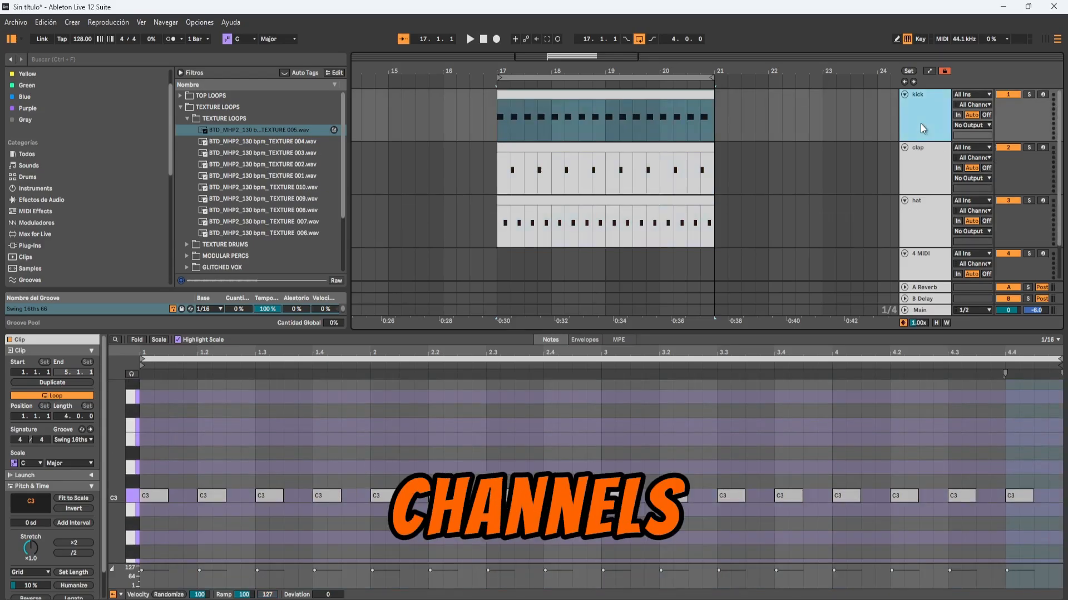
pyautogui.scroll(-5, 84, 184)
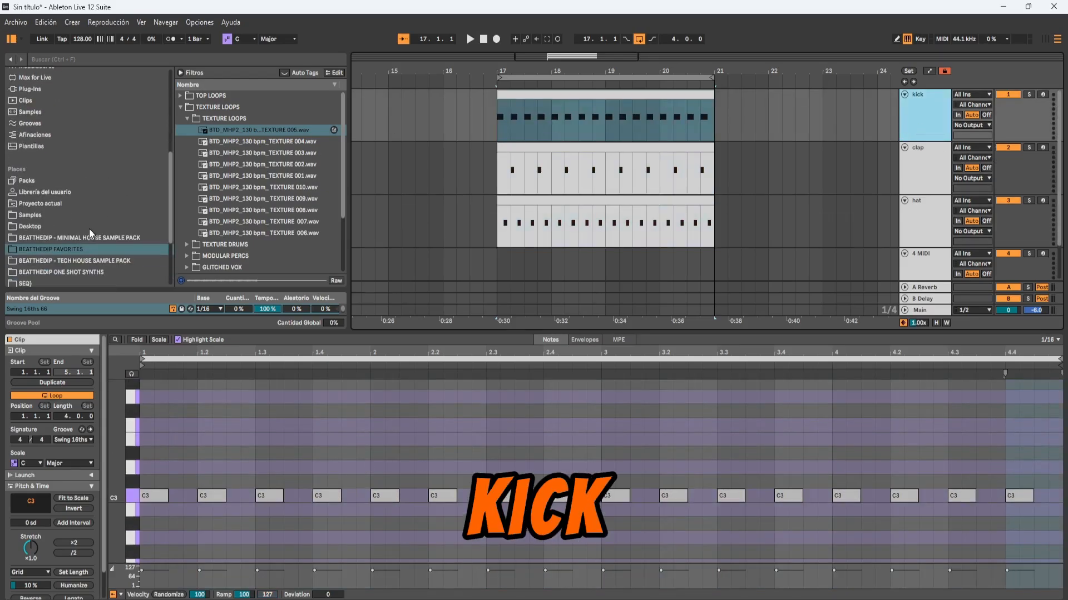
pyautogui.click(81, 236)
pyautogui.click(183, 119)
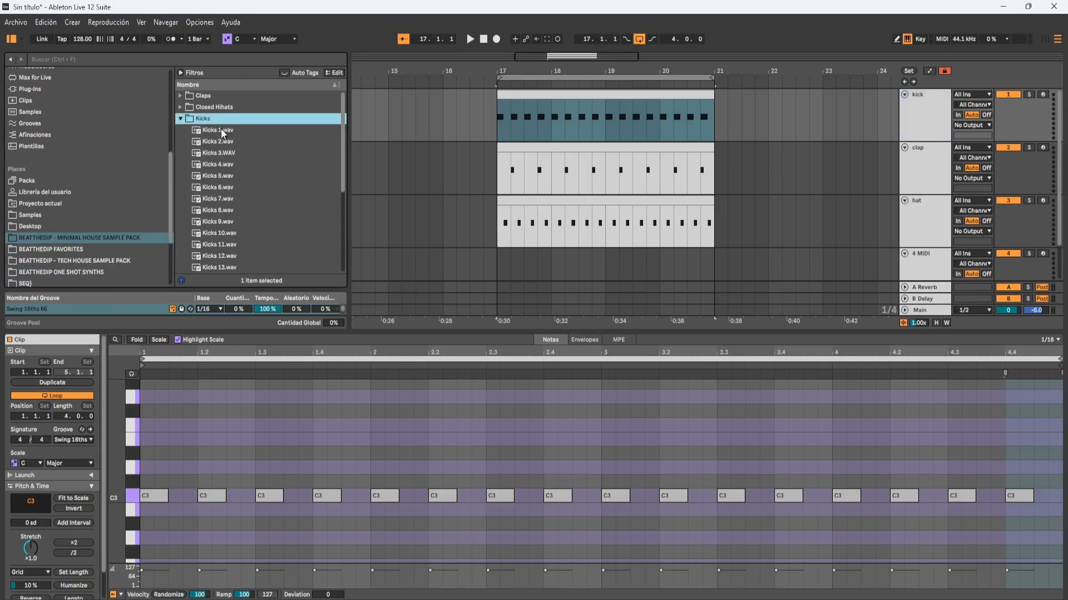
pyautogui.click(222, 129)
pyautogui.click(221, 140)
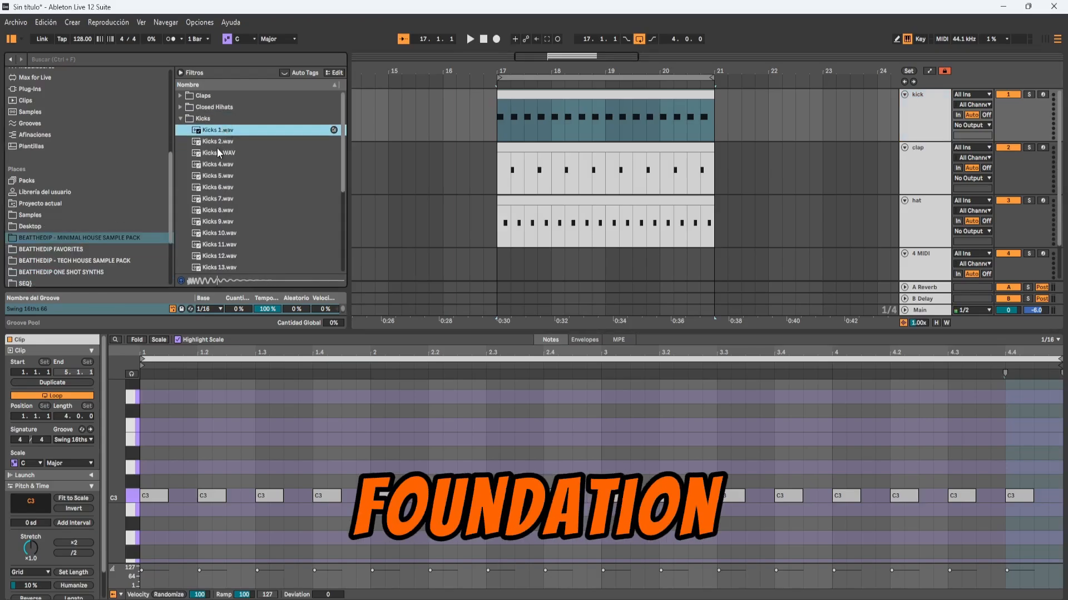
pyautogui.click(217, 151)
pyautogui.click(221, 125)
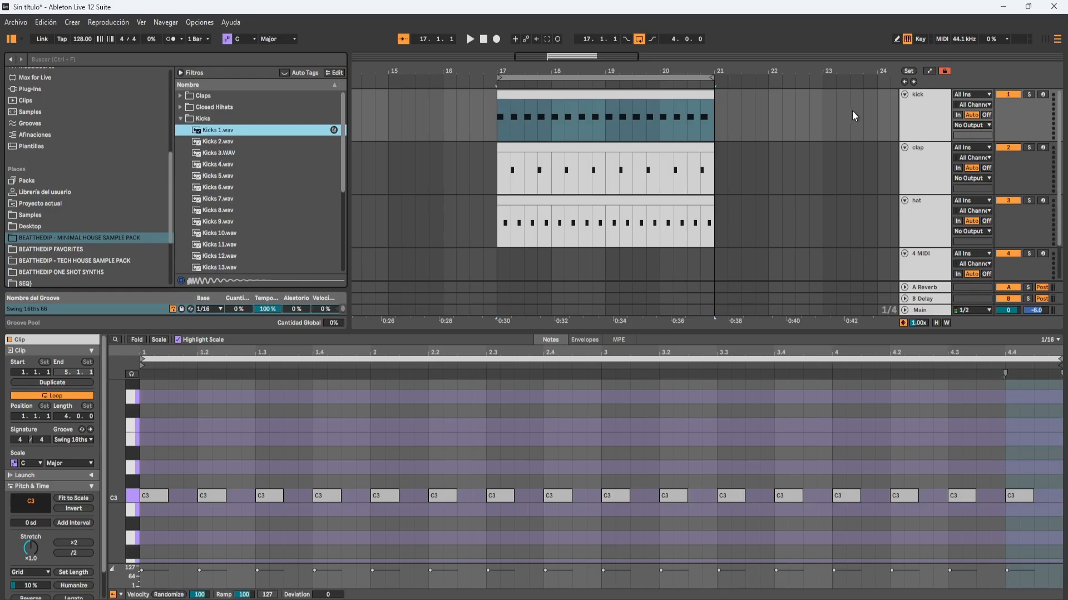
# - Load Kicks 1.wav as the instrument of the kick track and start playback
pyautogui.click(937, 123)
pyautogui.moveTo(231, 129); pyautogui.dragTo(218, 454)
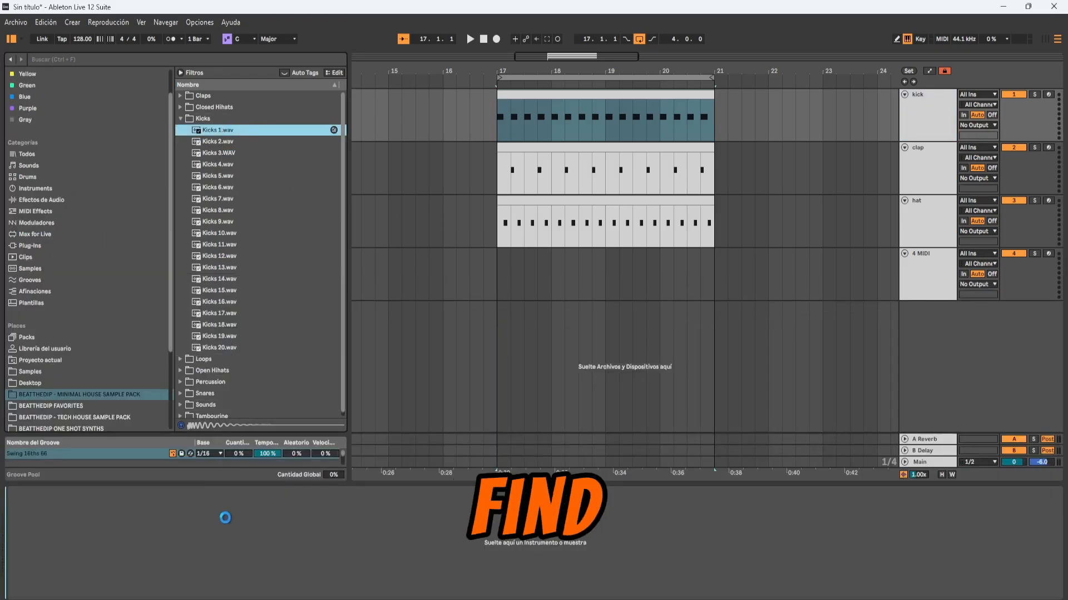
pyautogui.moveTo(226, 518); pyautogui.dragTo(225, 518)
pyautogui.press('space')
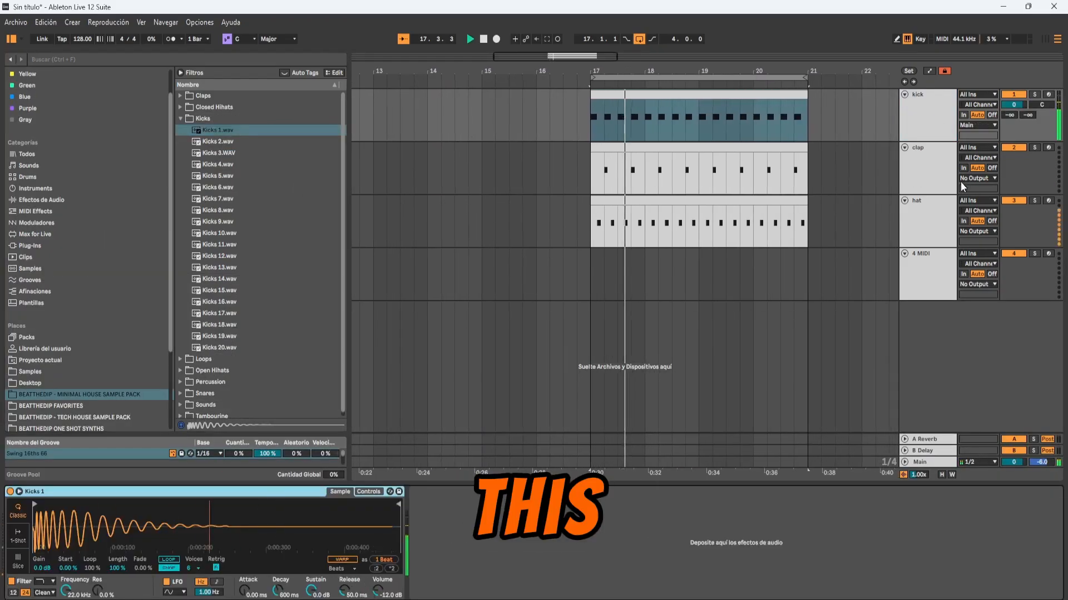
# - Load Claps 2.wav from the Claps sample folder as the instrument of the clap track
pyautogui.click(934, 176)
pyautogui.click(181, 97)
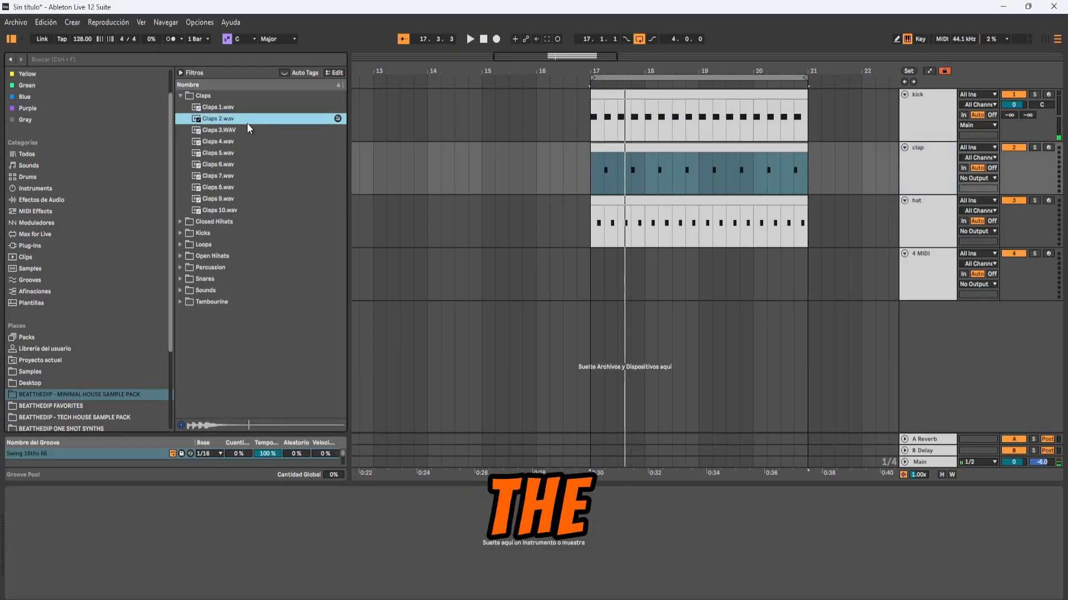
pyautogui.moveTo(235, 525); pyautogui.dragTo(235, 525)
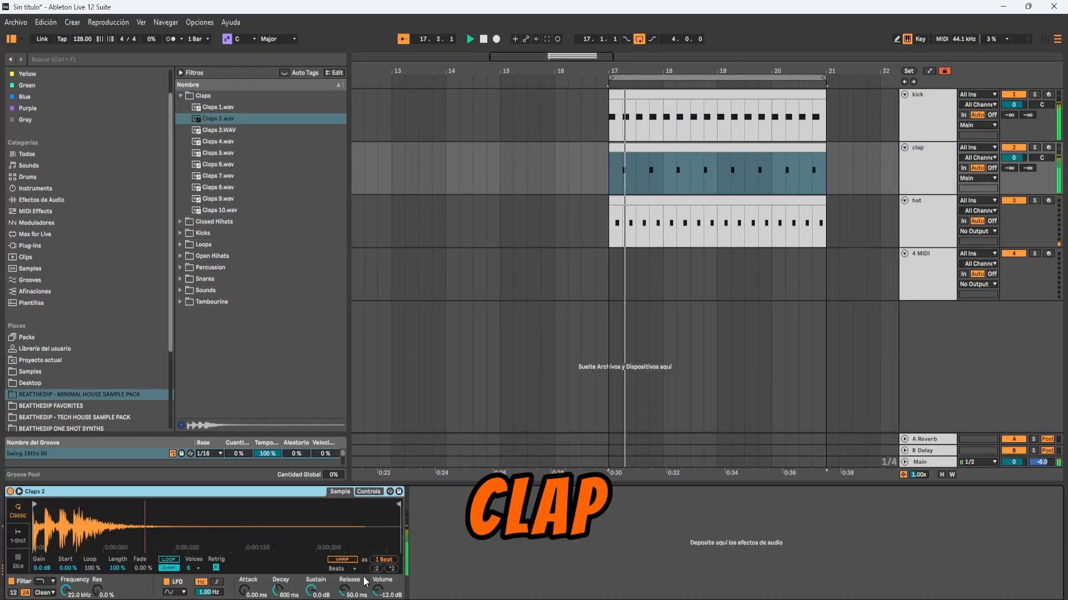
# - Load Closed Hihats 3.wav from the Closed Hihats folder as the instrument of the hat track
pyautogui.click(940, 215)
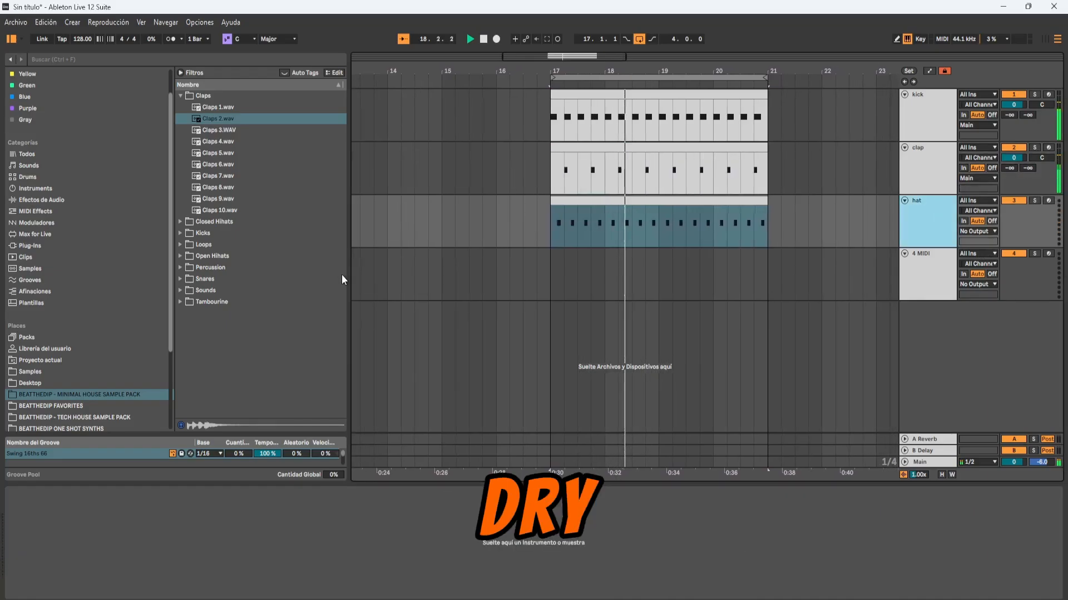
pyautogui.click(179, 222)
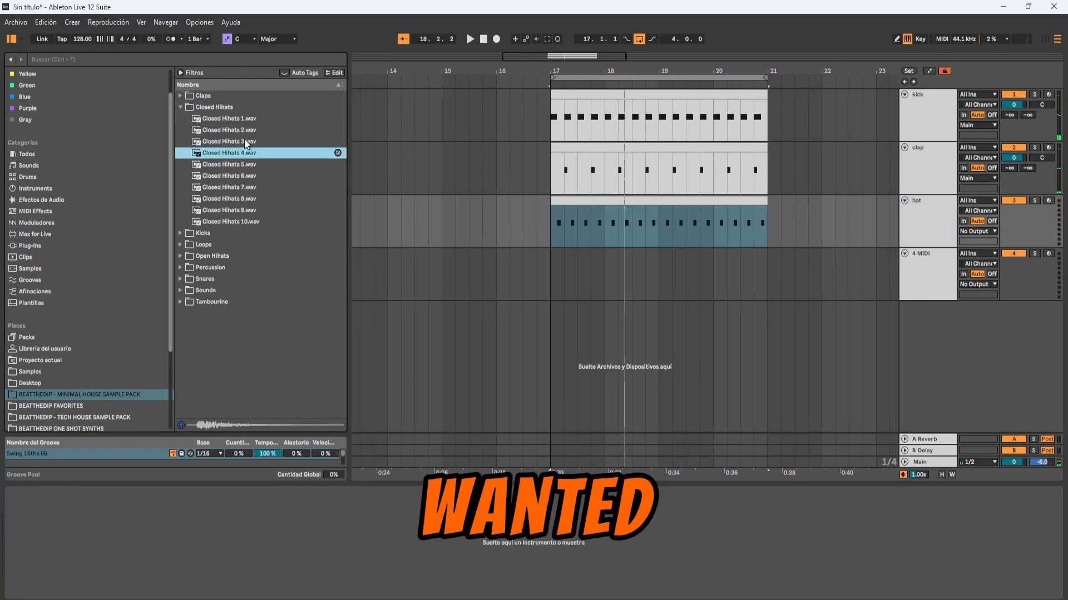
pyautogui.click(242, 142)
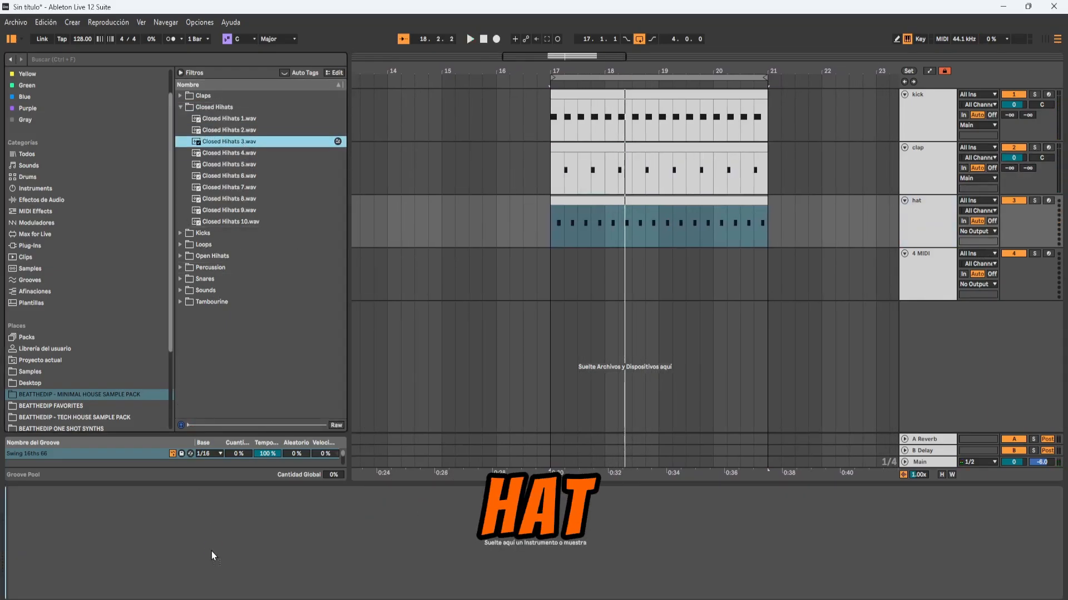
pyautogui.moveTo(211, 552); pyautogui.dragTo(211, 551)
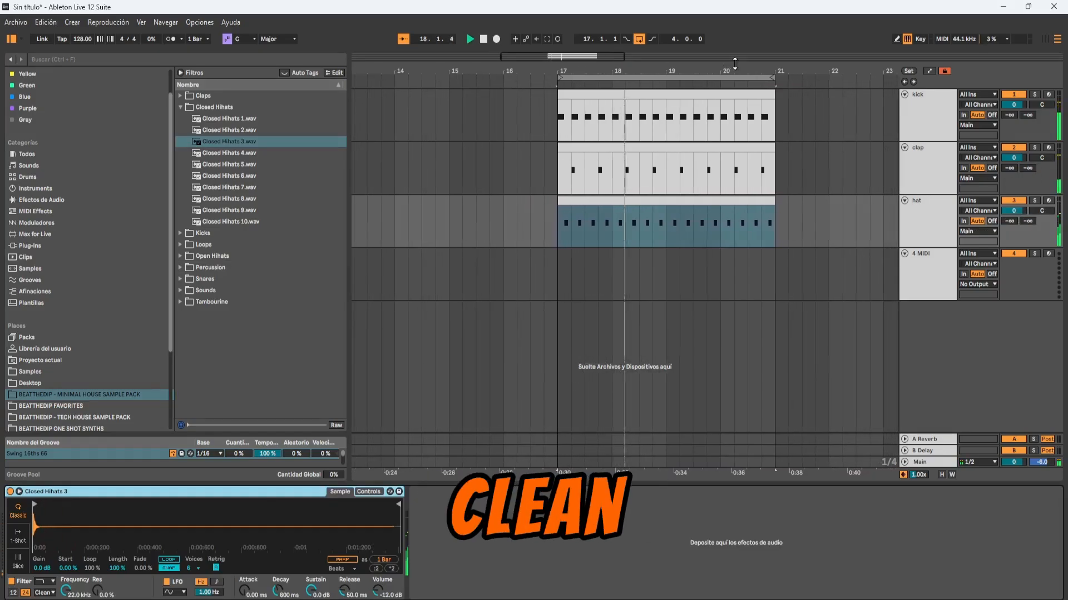
# - Play the beat with the TRIBAL PERC 019 loop and lower that loop track's volume to about -4.4 dB
pyautogui.moveTo(734, 69); pyautogui.dragTo(699, 77)
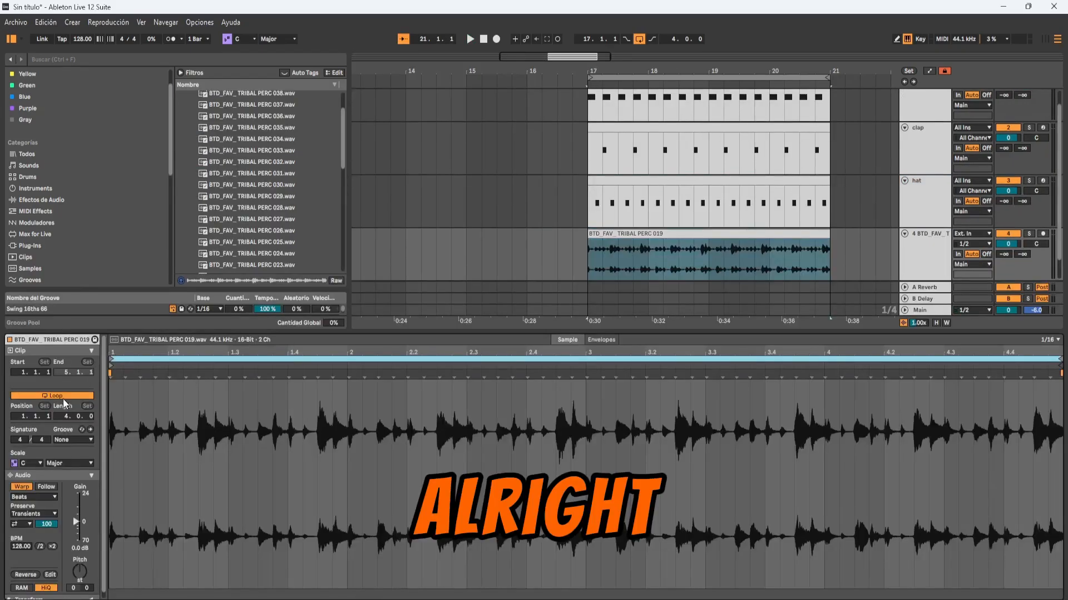
pyautogui.moveTo(112, 354)
pyautogui.mouseDown()
pyautogui.moveTo(112, 369)
pyautogui.moveTo(133, 383)
pyautogui.moveTo(118, 383)
pyautogui.mouseUp()
pyautogui.press('space')
pyautogui.moveTo(194, 354); pyautogui.dragTo(192, 328)
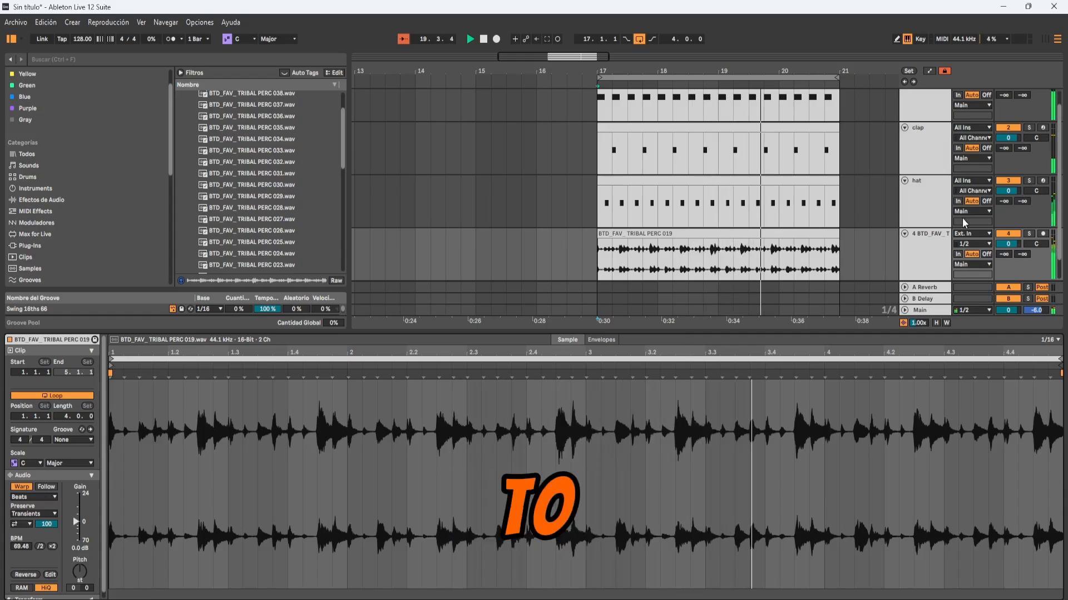
pyautogui.moveTo(1008, 244); pyautogui.dragTo(1008, 257)
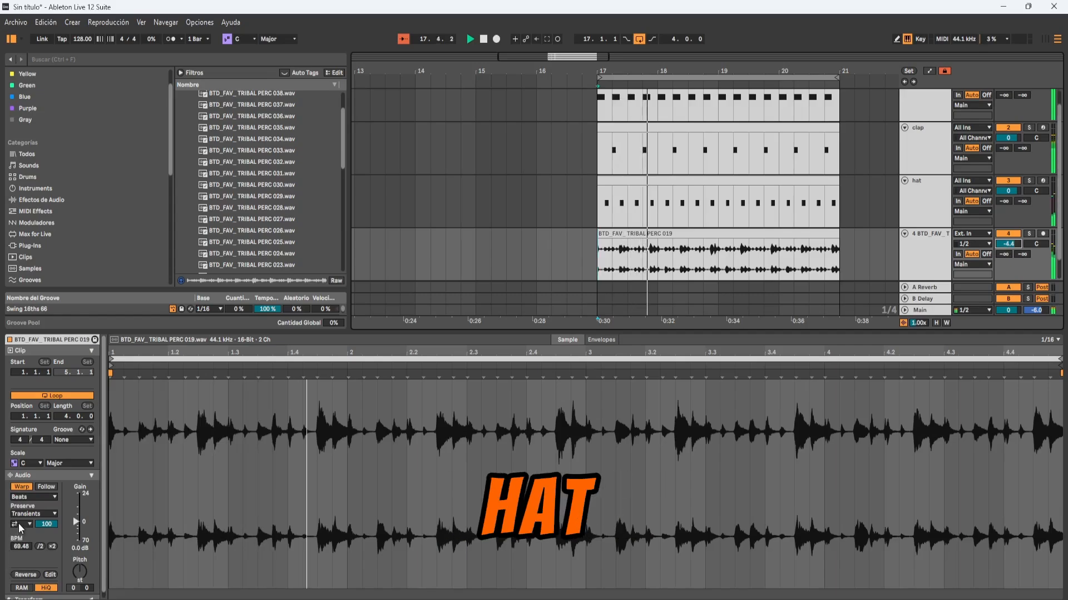
# - Place hat loop 128Bpm_014 on a new audio track at bar 17 and lower its volume to about -9 dB during playback
pyautogui.moveTo(262, 256); pyautogui.dragTo(602, 327)
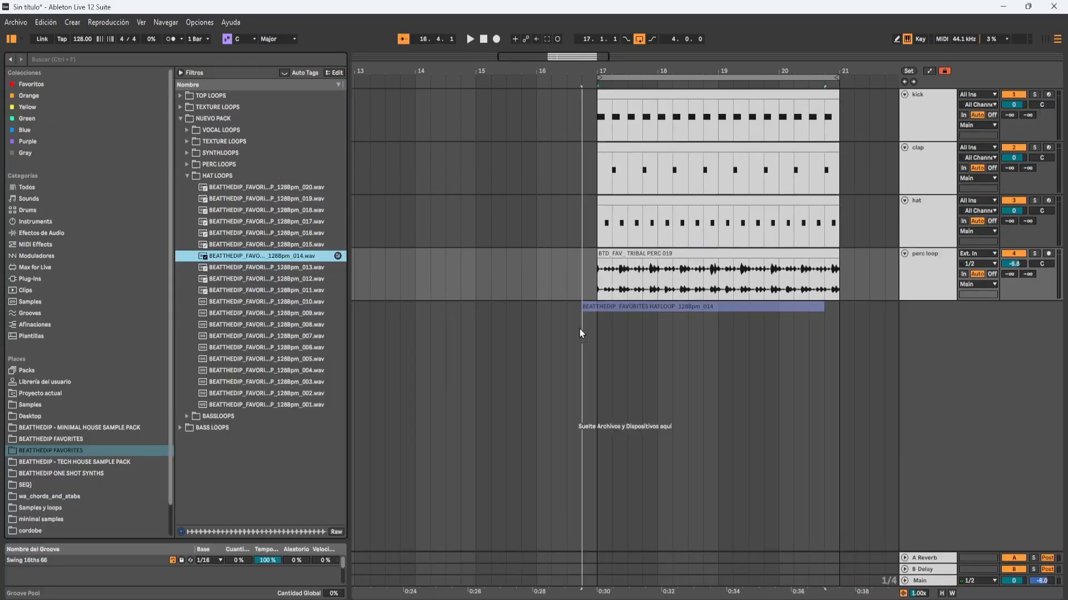
pyautogui.press('space')
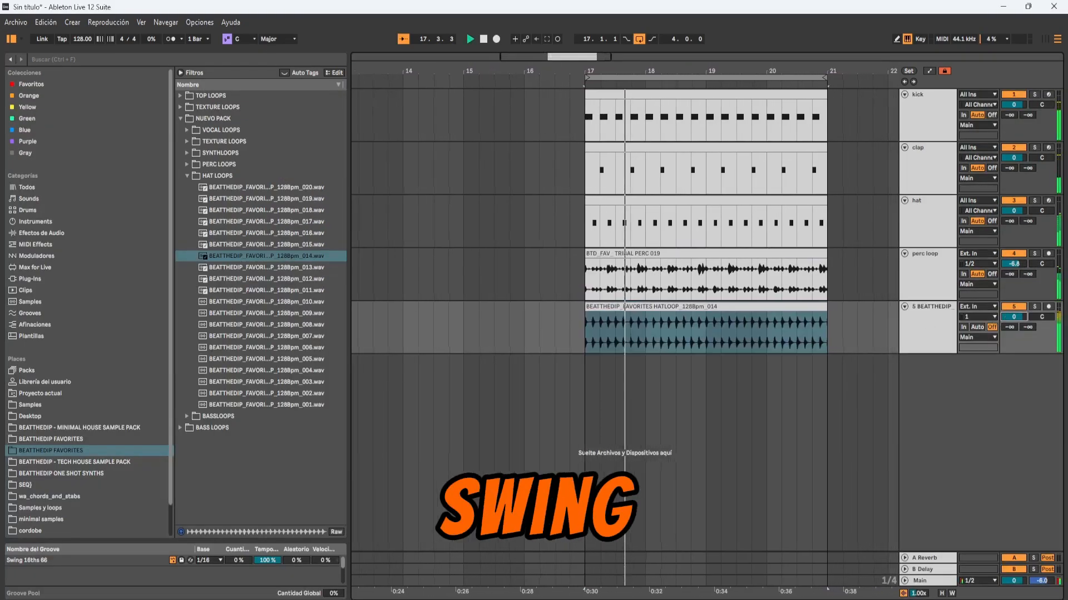
pyautogui.moveTo(1013, 317); pyautogui.dragTo(1014, 340)
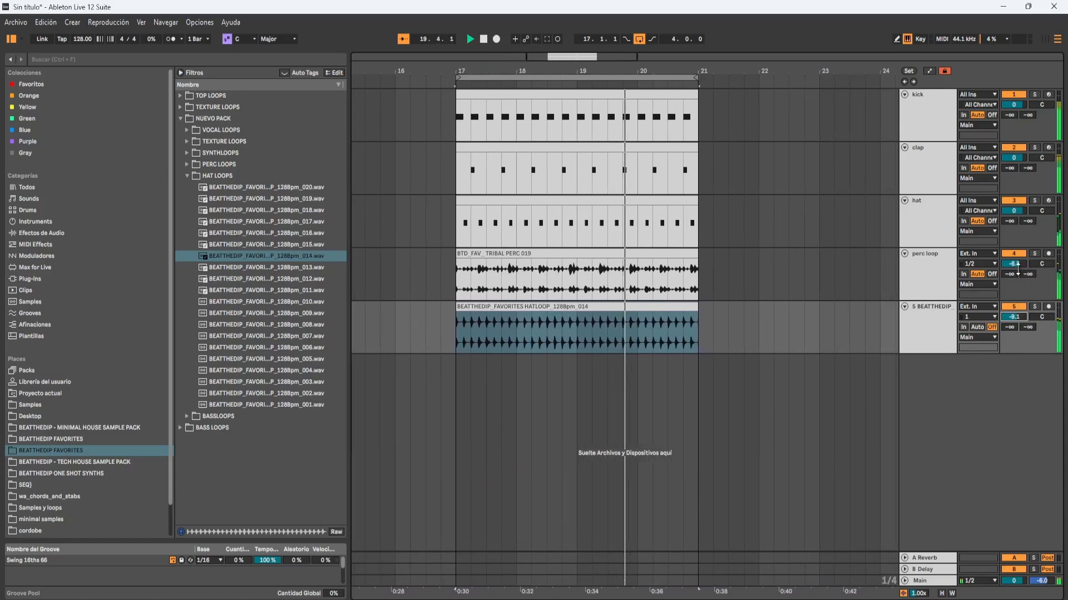
# - Lower the perc loop track's volume to -10.9 dB and fold the perc loop and hat loop tracks
pyautogui.moveTo(1018, 266); pyautogui.dragTo(1012, 275)
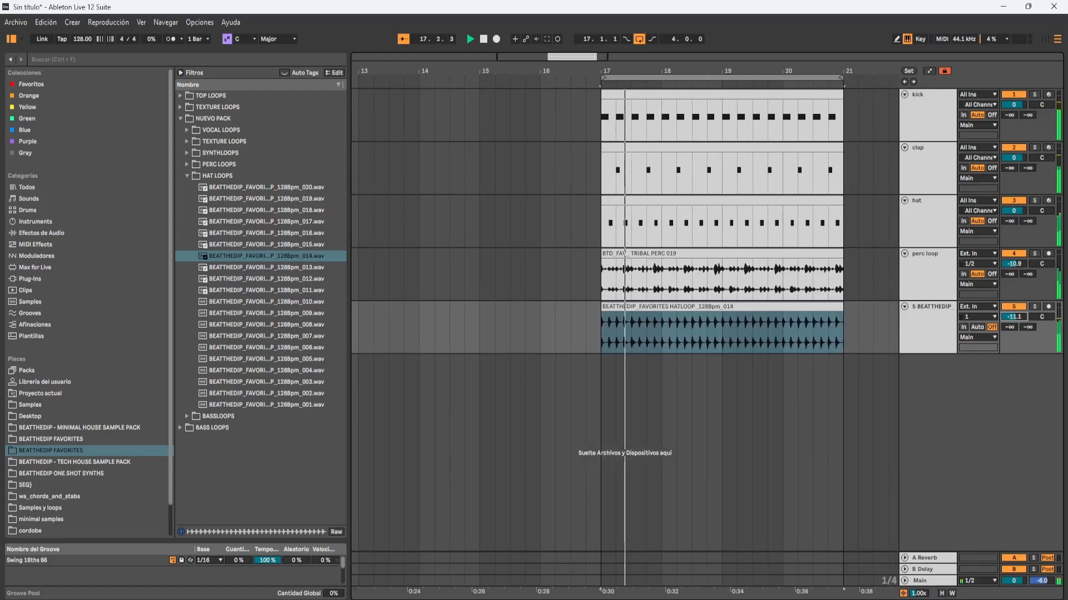
pyautogui.click(904, 308)
pyautogui.click(903, 254)
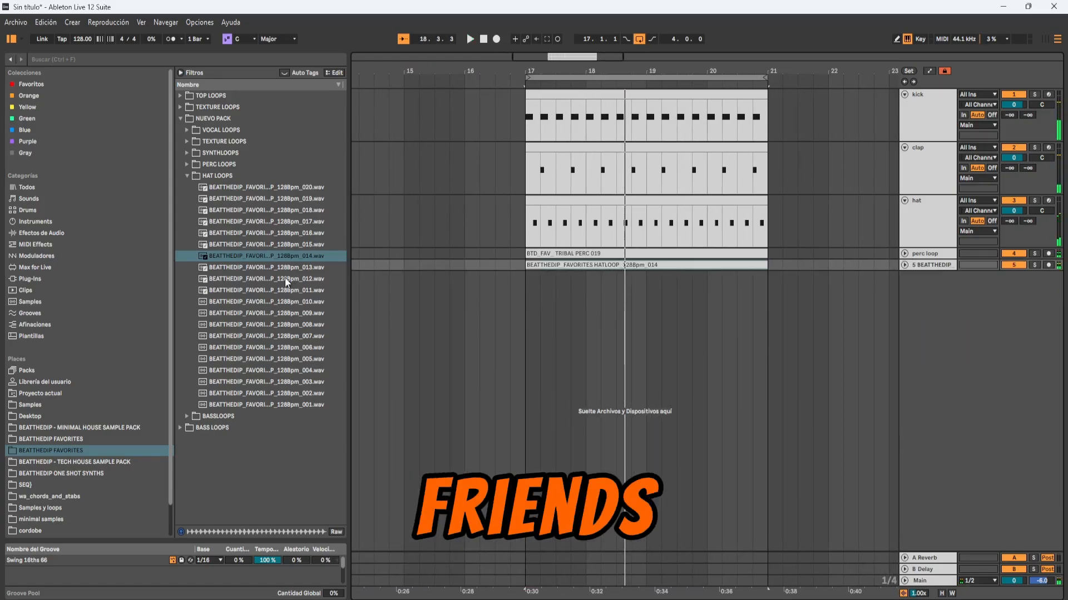
# - Add hat loop 128Bpm_012 on a new audio track at bar 17, lower its volume to about -3.6 dB and fold the track
pyautogui.moveTo(285, 278); pyautogui.dragTo(531, 279)
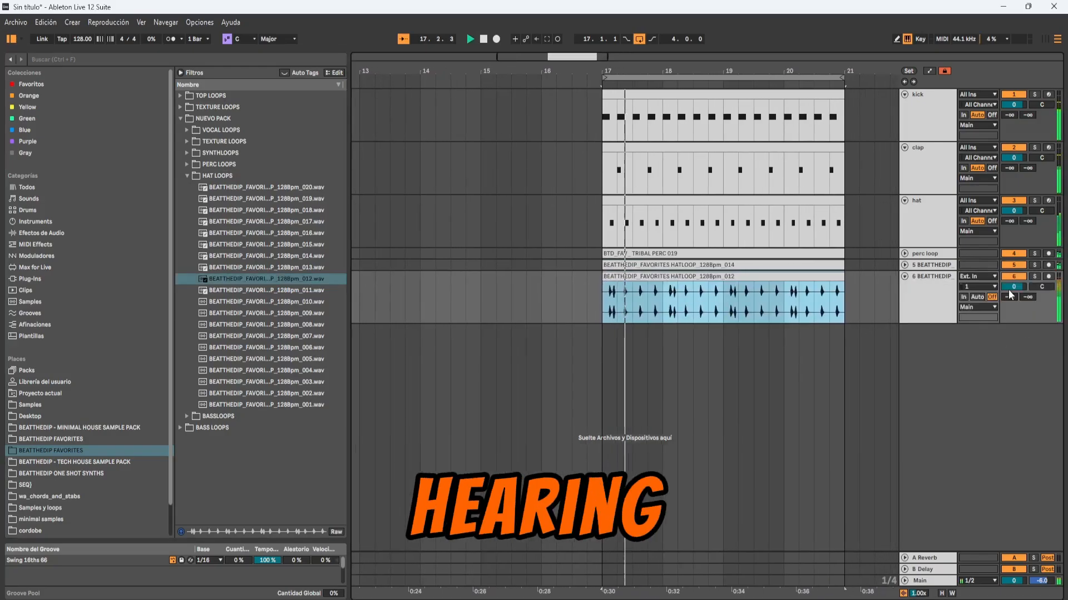
pyautogui.moveTo(1009, 290); pyautogui.dragTo(1009, 297)
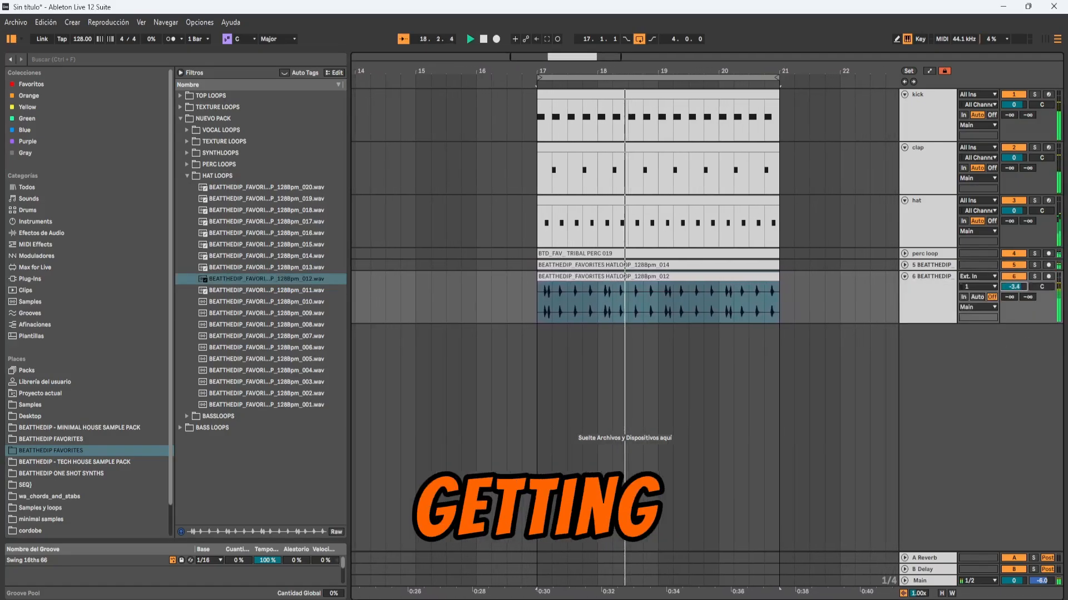
pyautogui.click(904, 277)
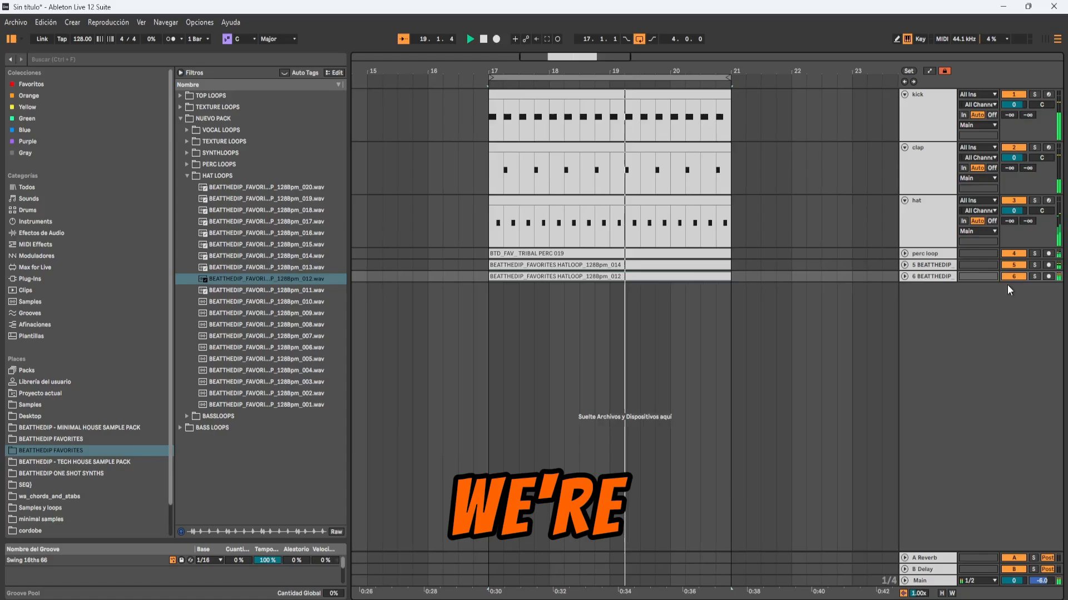
pyautogui.click(904, 276)
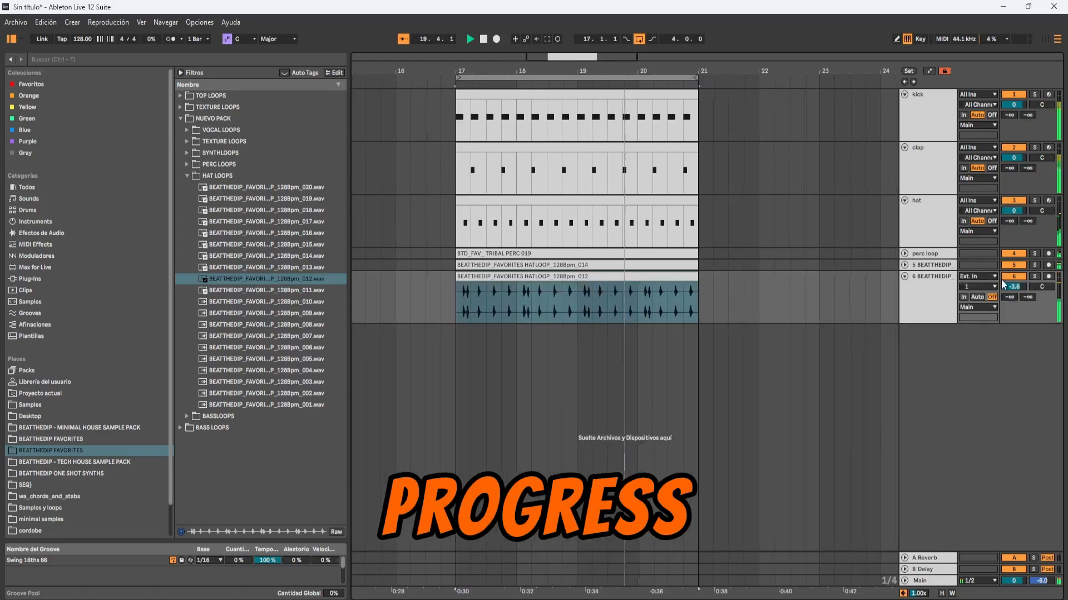
pyautogui.click(904, 277)
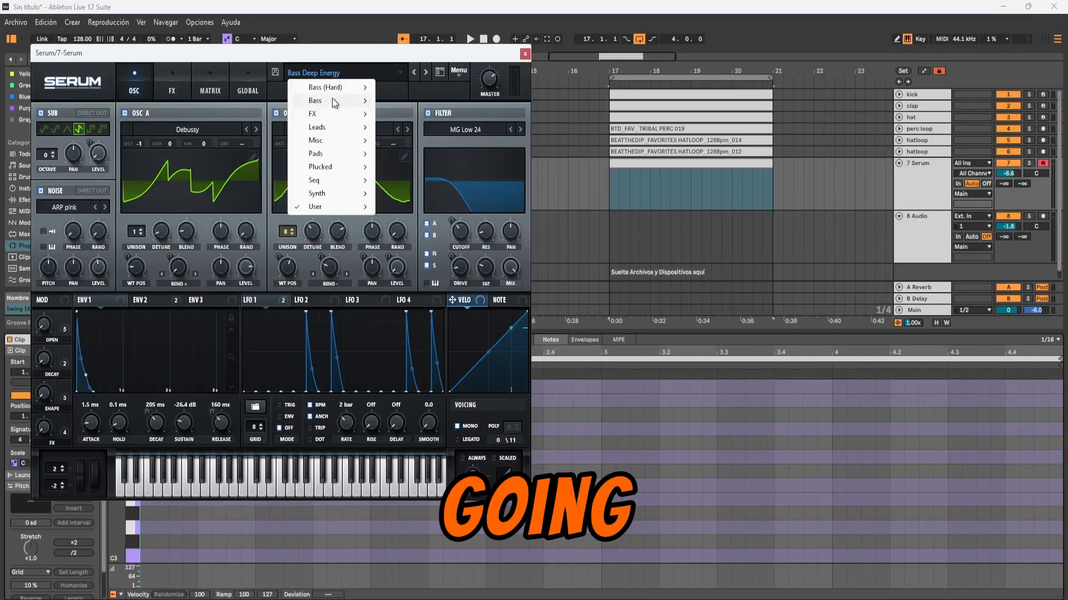
# - Load a user preset from the Bass category of 2. BEATTHEDIP - MINIMAL HOUSE SERUM SOUND BANK in Serum
pyautogui.moveTo(333, 211)
pyautogui.moveTo(561, 207)
pyautogui.moveTo(634, 210)
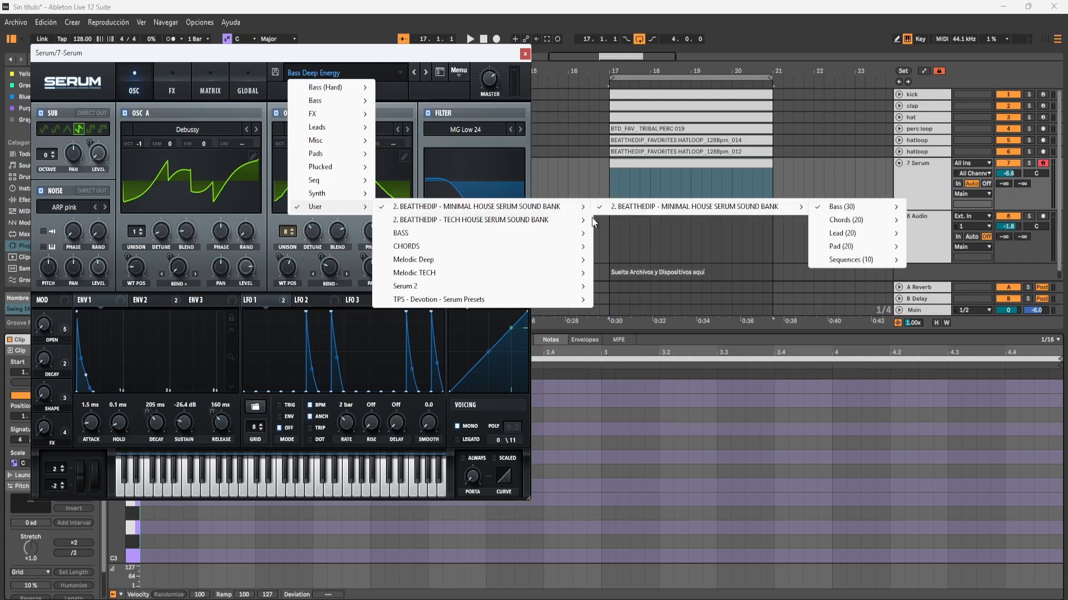
pyautogui.moveTo(849, 208)
pyautogui.click(949, 260)
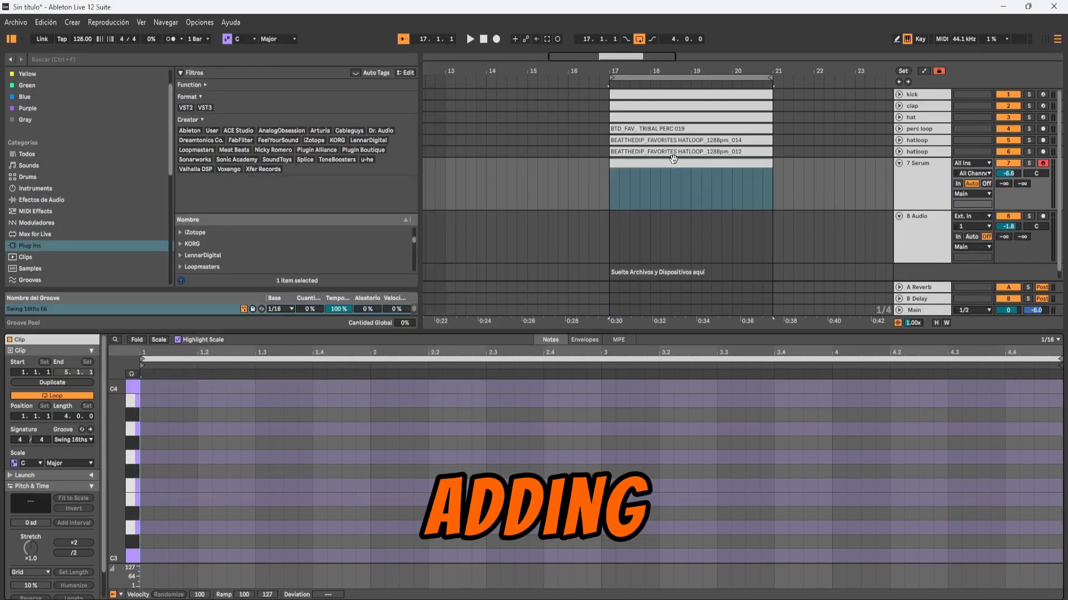
# - Set the scale of the Serum track's MIDI clip to F Minor
pyautogui.scroll(-2, 223, 444)
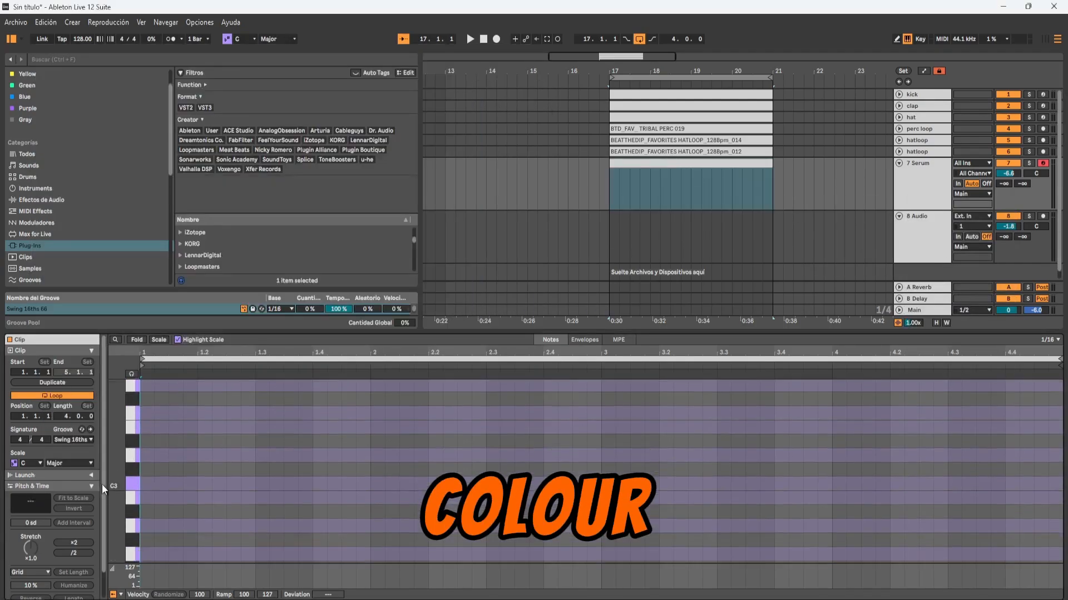
pyautogui.click(31, 463)
pyautogui.click(28, 519)
pyautogui.click(68, 465)
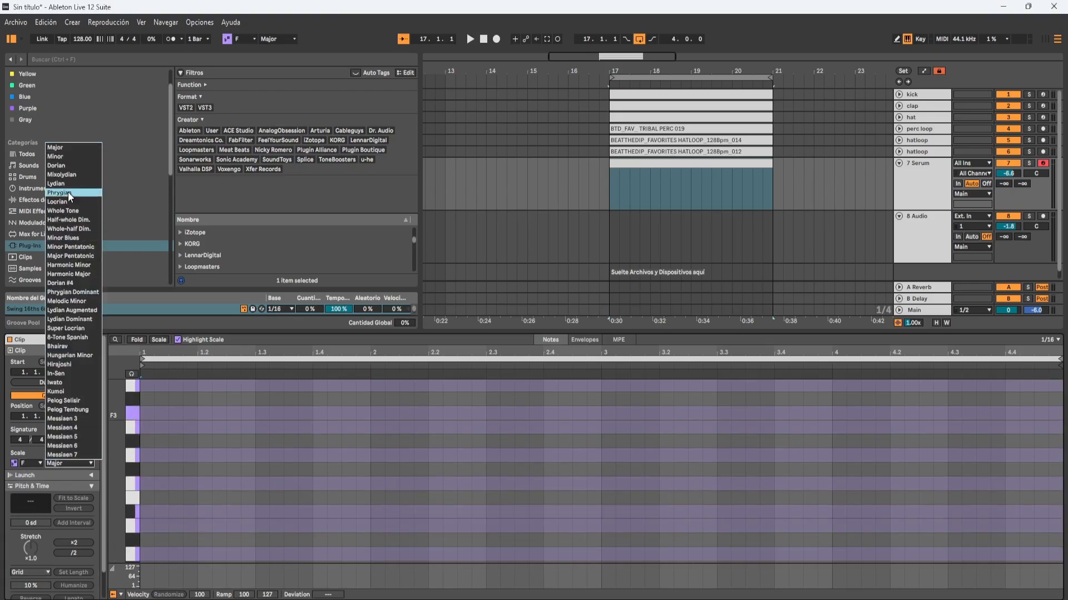
pyautogui.click(64, 156)
# - Add an eighth-note F2 at the start of the Serum clip and a sixteenth-note F1 at 1.1.4
pyautogui.scroll(-3, 188, 522)
pyautogui.doubleClick(146, 498)
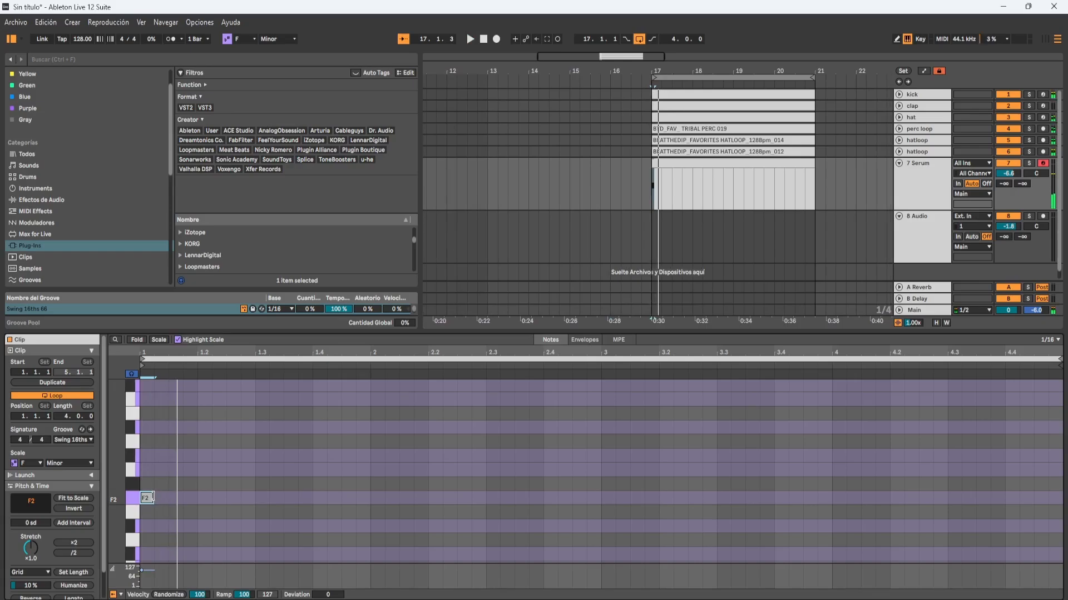
pyautogui.moveTo(152, 498); pyautogui.dragTo(189, 543)
pyautogui.doubleClick(189, 527)
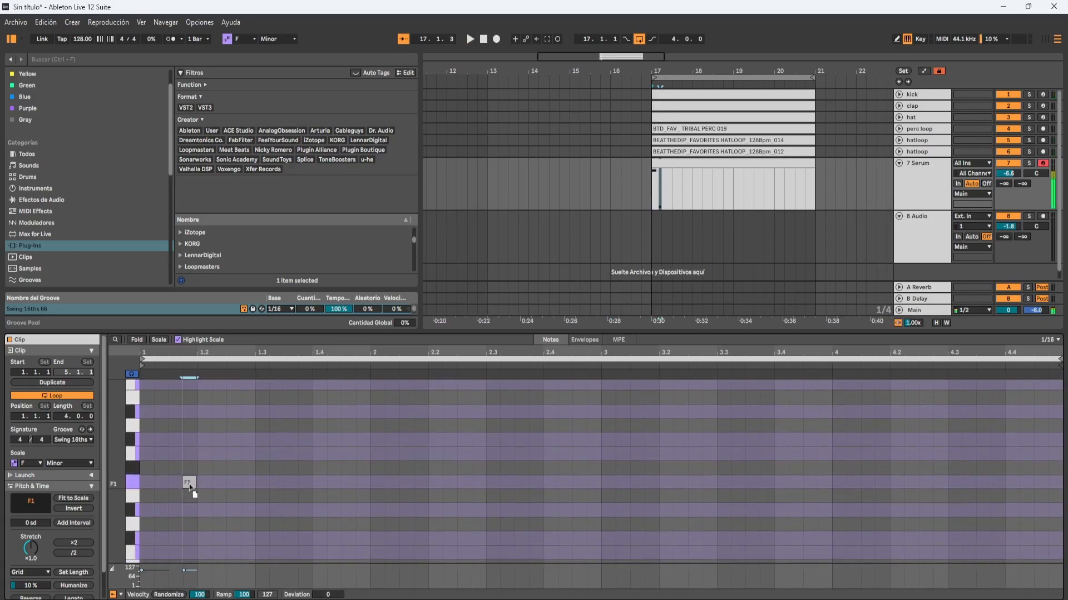
pyautogui.doubleClick(192, 482)
pyautogui.doubleClick(191, 482)
# - Play back the bass notes and add another sixteenth-note F1 at 1.2.2
pyautogui.press('space')
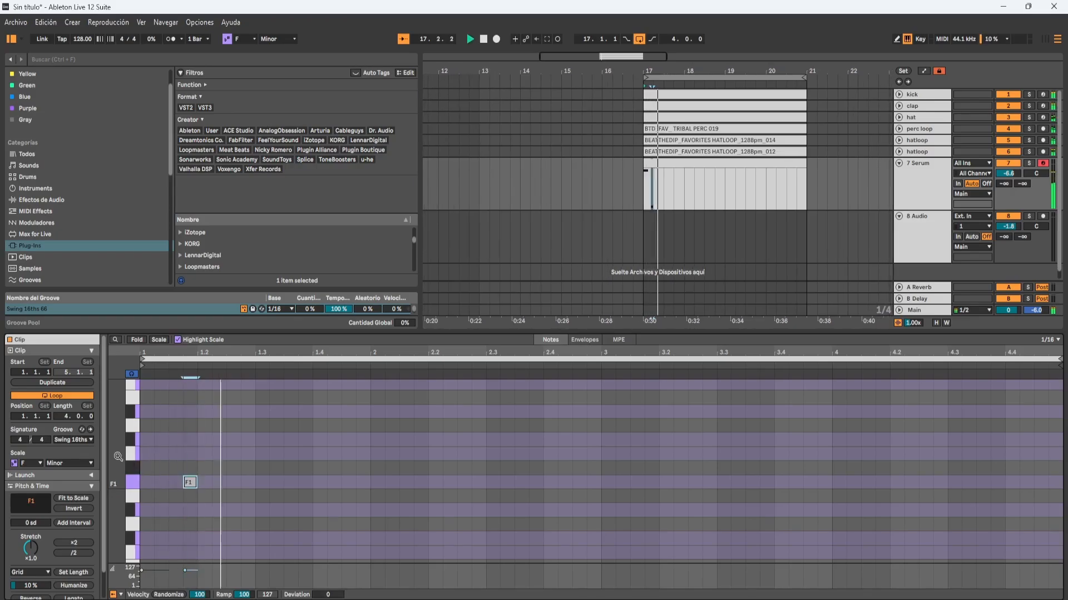
pyautogui.press('space')
pyautogui.moveTo(118, 456); pyautogui.dragTo(106, 456)
pyautogui.doubleClick(224, 473)
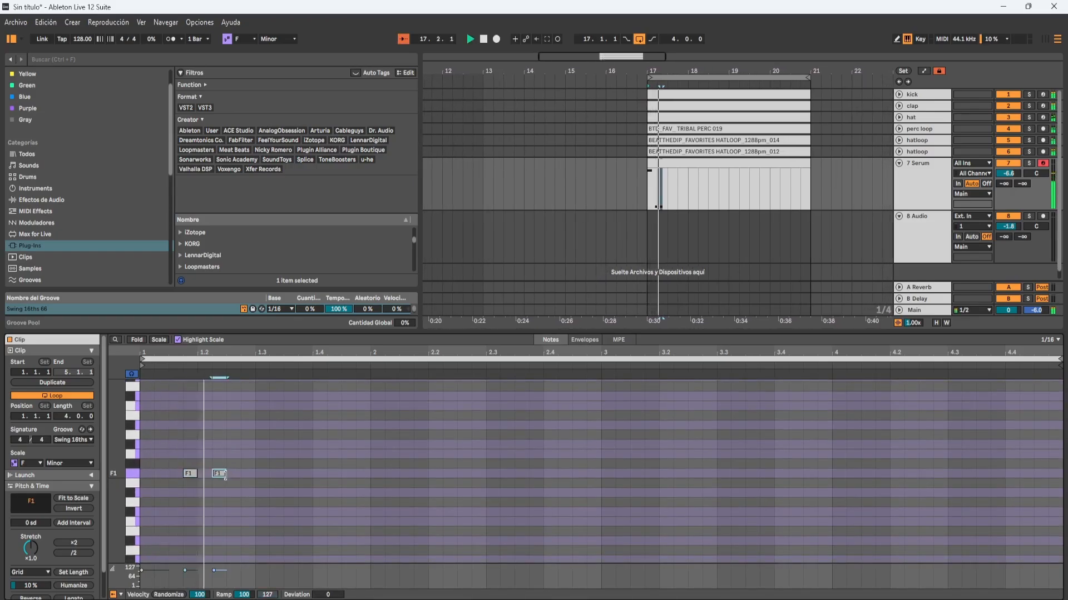
# - Complete the two-bar bass pattern in the Serum clip, duplicate all its notes into bars 3 and 4, and play it
pyautogui.moveTo(226, 473); pyautogui.dragTo(232, 476)
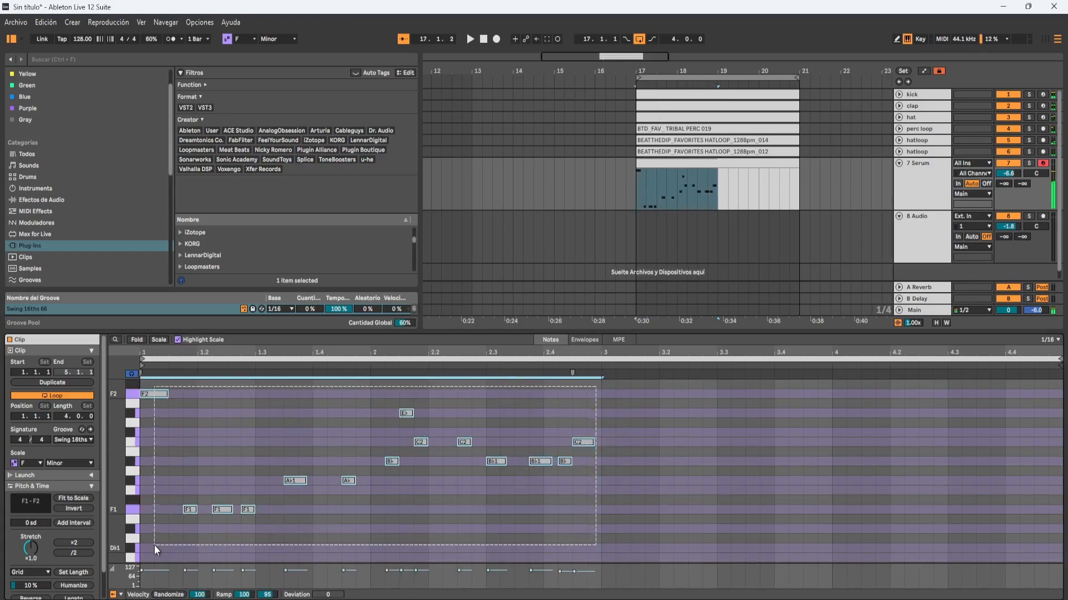
pyautogui.moveTo(596, 386); pyautogui.dragTo(155, 545)
pyautogui.hotkey('ctrl', 'd')
pyautogui.press('space')
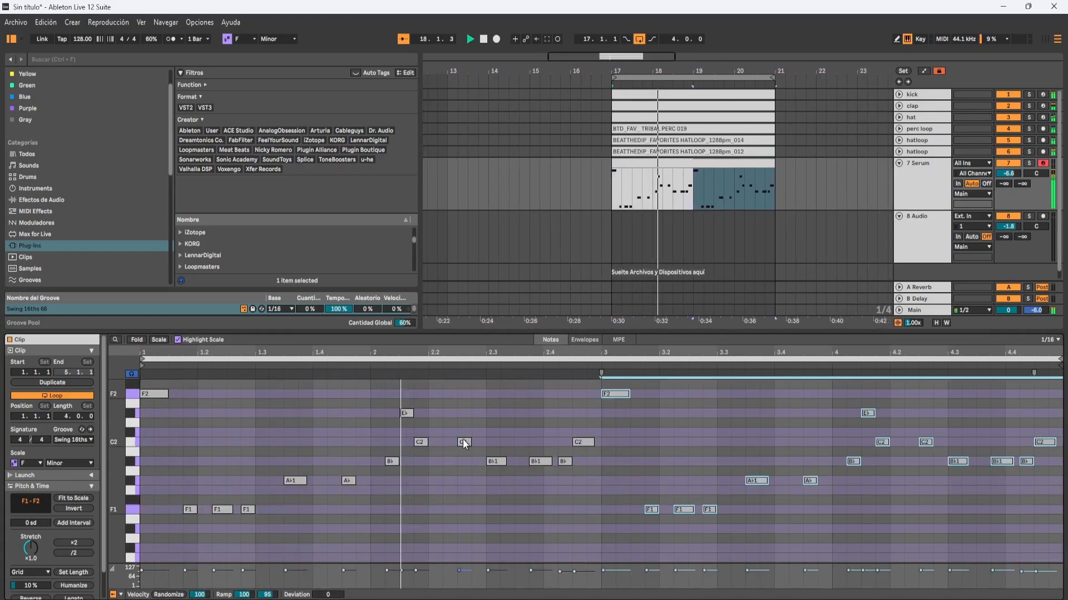
# - Lengthen the first B♭1 note of bar 2 to an eighth note starting at 2.1.1 and play back the bassline
pyautogui.moveTo(389, 462)
pyautogui.mouseDown()
pyautogui.moveTo(375, 463)
pyautogui.moveTo(396, 460)
pyautogui.mouseUp()
pyautogui.press('space')
pyautogui.press('space')
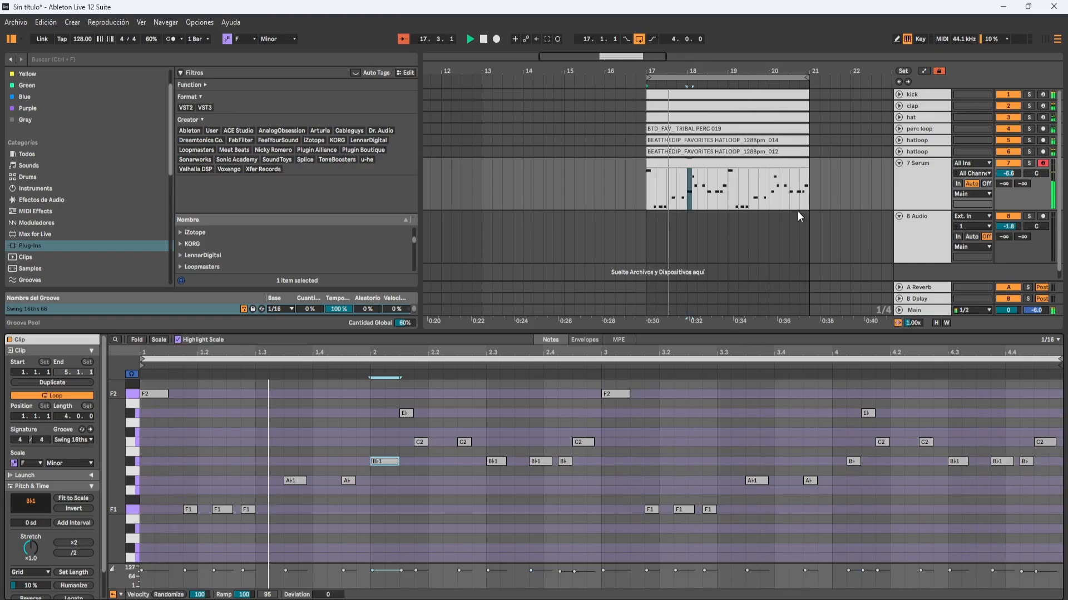
# - Add a Compressor after EQ Eight on the Serum track, sidechained to the kick, with threshold -28.6 dB and sidechain EQ at 98 Hz
pyautogui.click(920, 185)
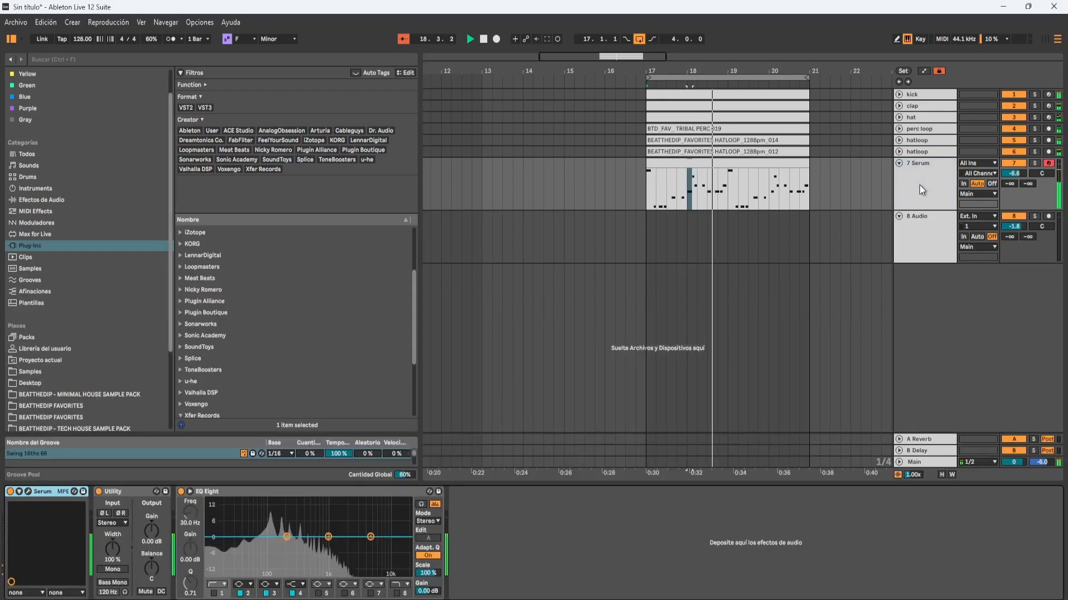
pyautogui.click(54, 199)
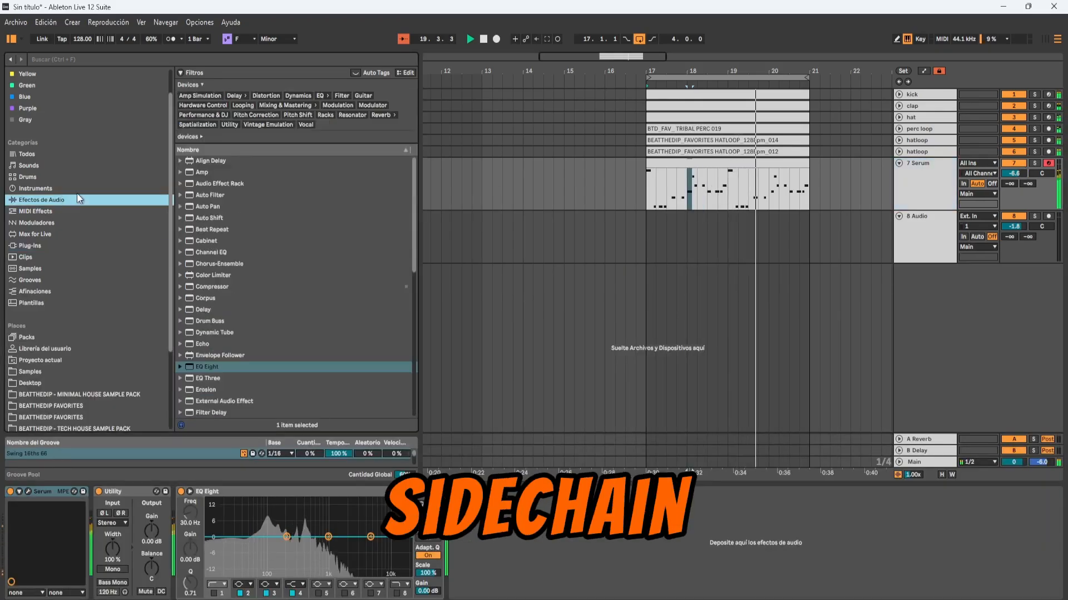
pyautogui.moveTo(221, 285); pyautogui.dragTo(576, 542)
pyautogui.click(473, 522)
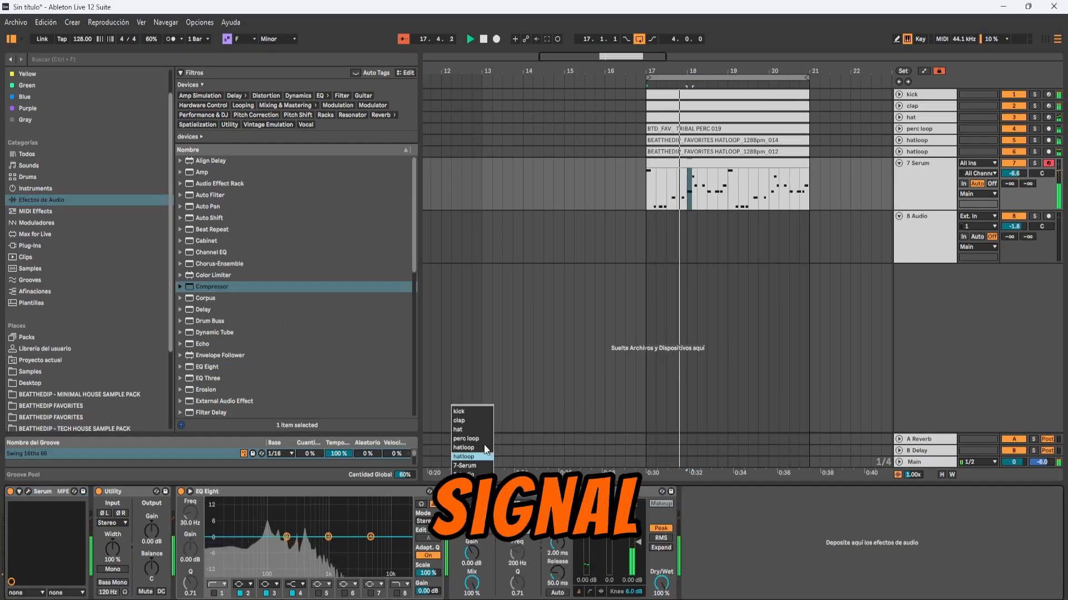
pyautogui.click(473, 413)
pyautogui.moveTo(583, 511); pyautogui.dragTo(509, 548)
pyautogui.click(516, 504)
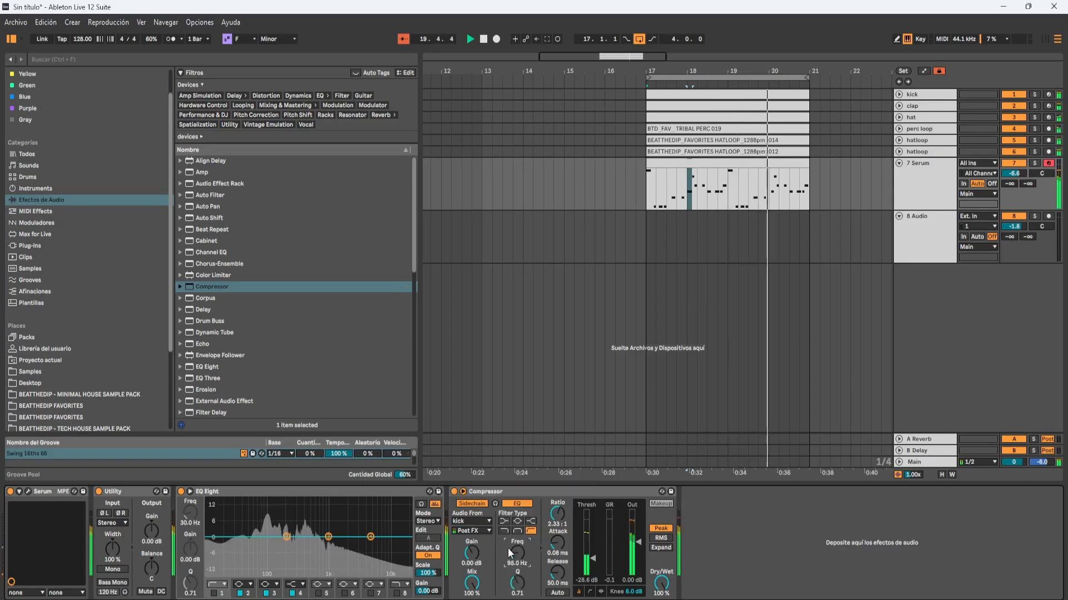
# - Cut 1.12 dB at 505 Hz in the Serum track's EQ Eight and reset the track volume to 0 dB
pyautogui.moveTo(292, 536); pyautogui.dragTo(283, 546)
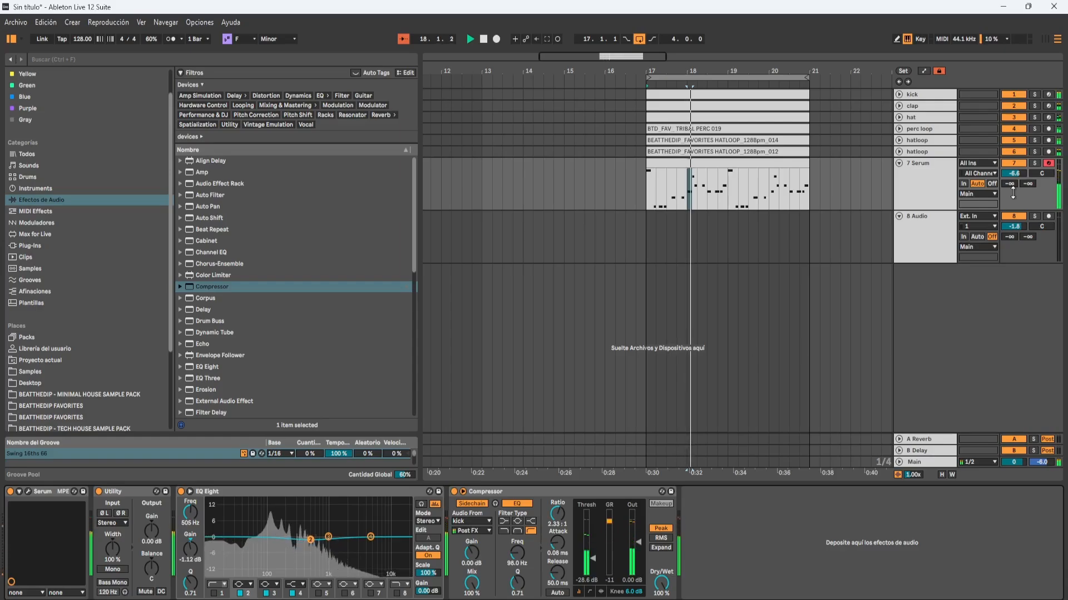
pyautogui.press('Delete')
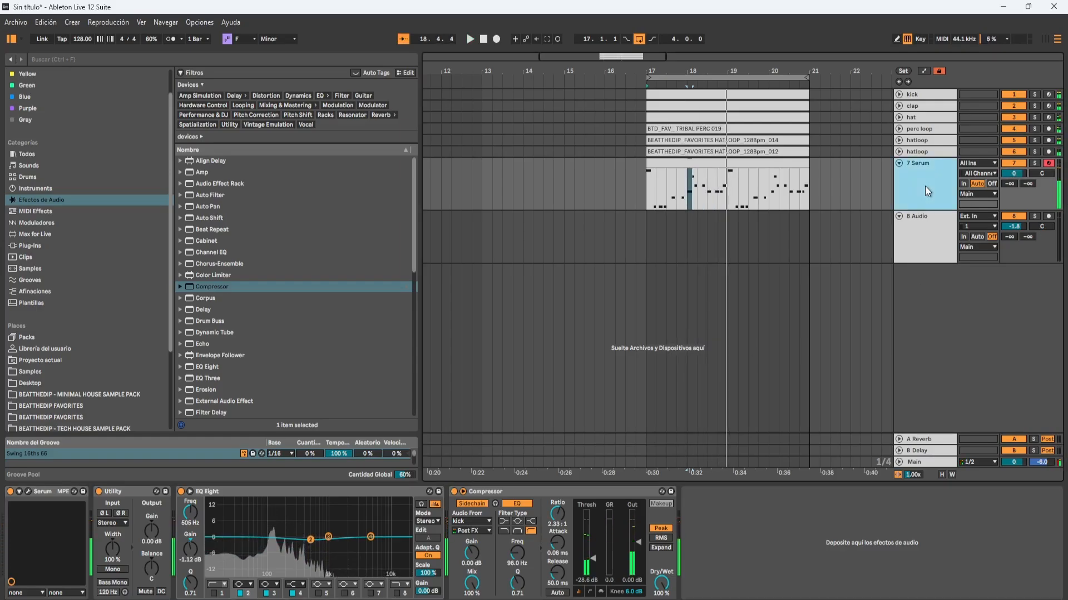
# - Duplicate the Serum track for the sub layer, solo the copy, and change its Serum preset to Bass FM
pyautogui.hotkey('ctrl', 'd')
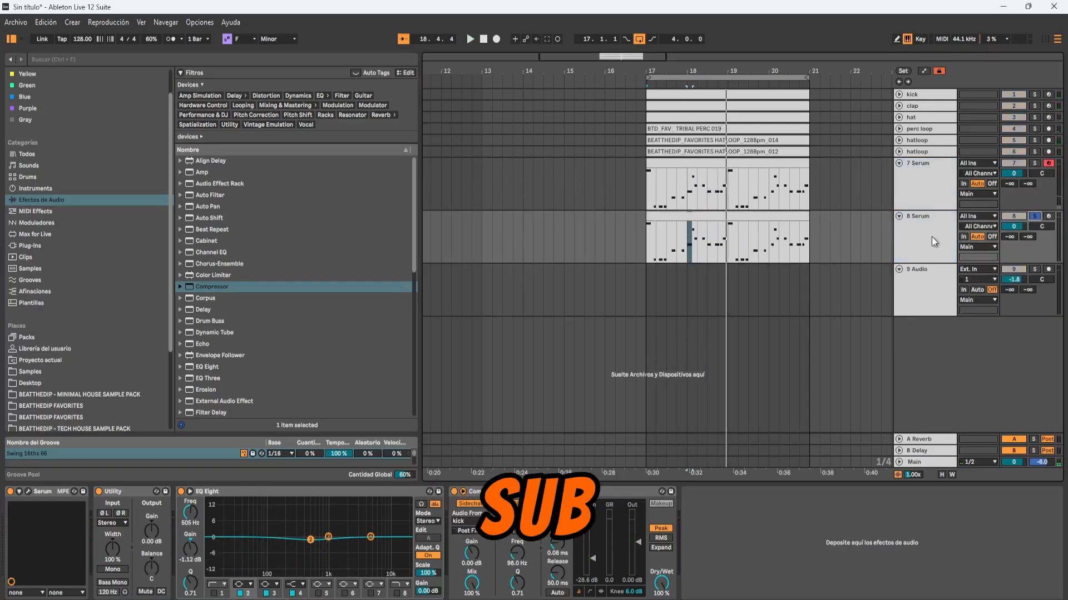
pyautogui.click(28, 492)
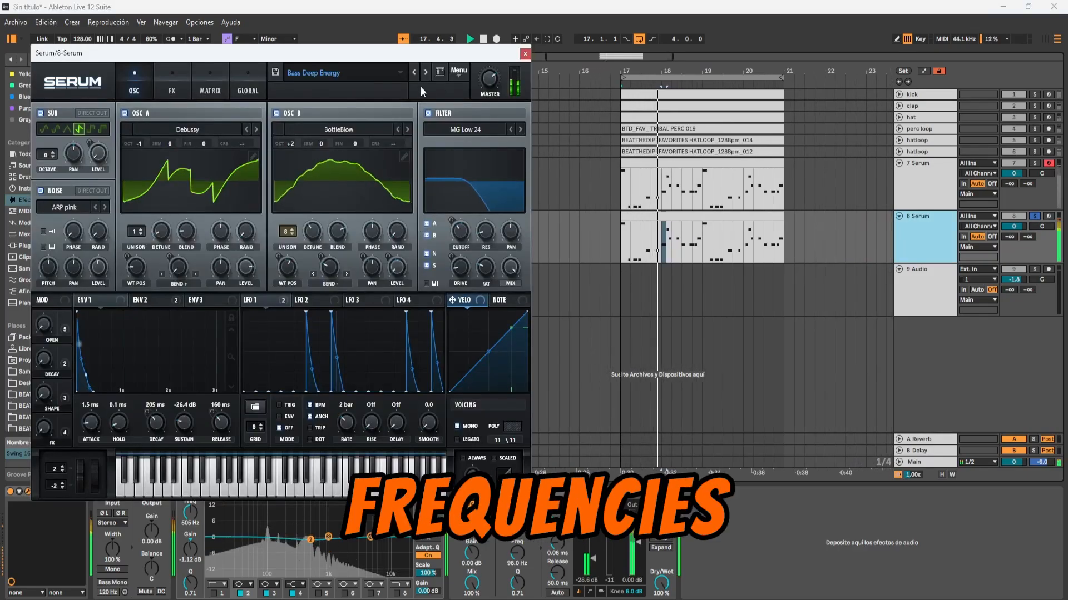
pyautogui.click(426, 73)
pyautogui.click(426, 72)
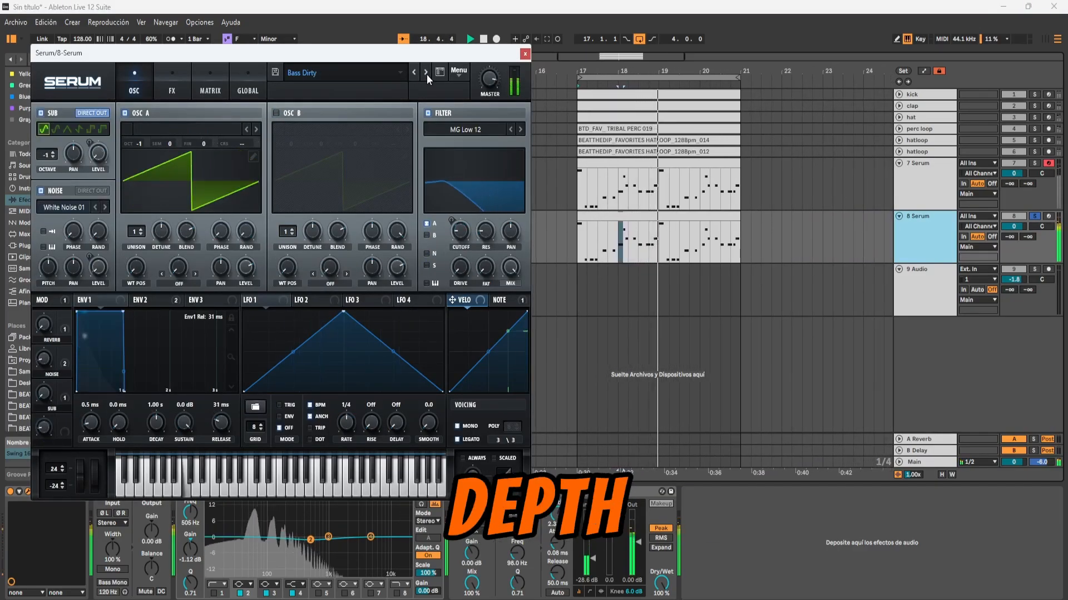
pyautogui.click(426, 72)
pyautogui.click(425, 73)
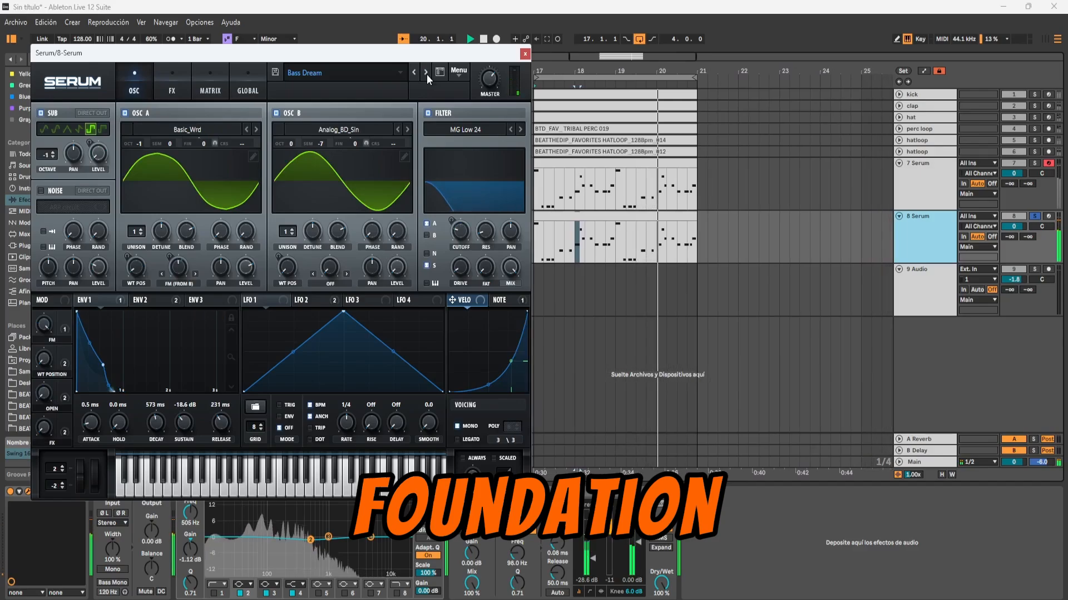
pyautogui.click(426, 72)
pyautogui.click(426, 73)
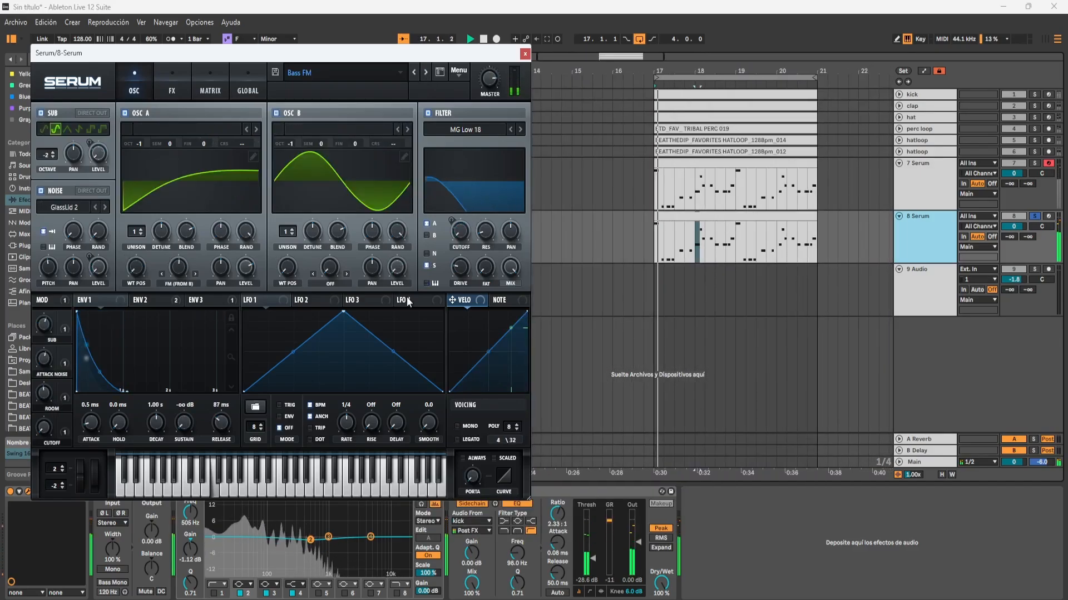
# - In the duplicated track's EQ Eight, enable a high cut on band 8 and a low cut at 51.6 Hz on band 1
pyautogui.click(397, 593)
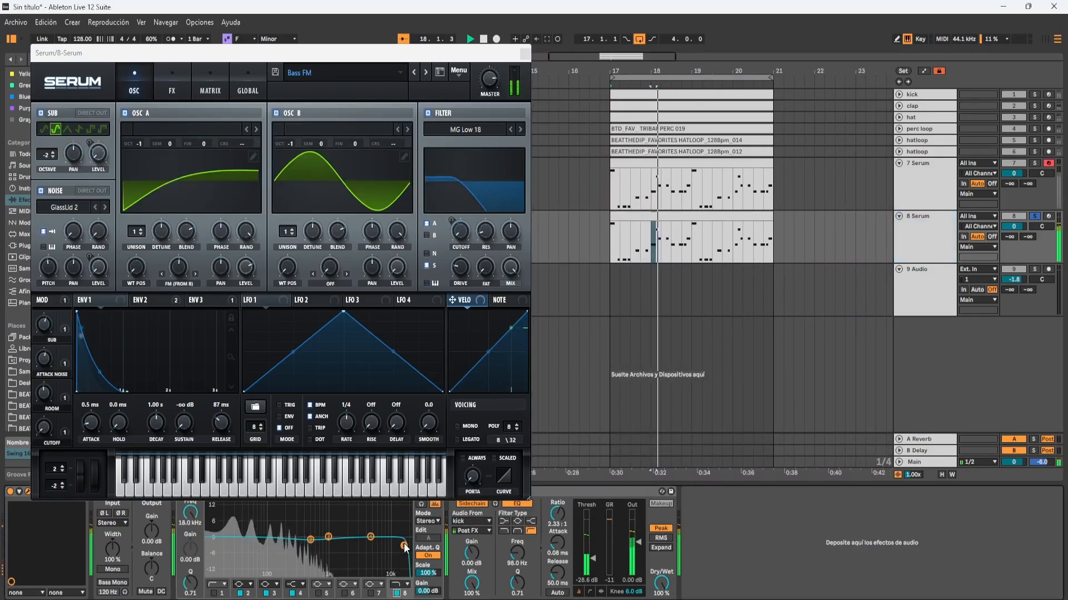
pyautogui.moveTo(406, 537); pyautogui.dragTo(250, 546)
pyautogui.click(213, 593)
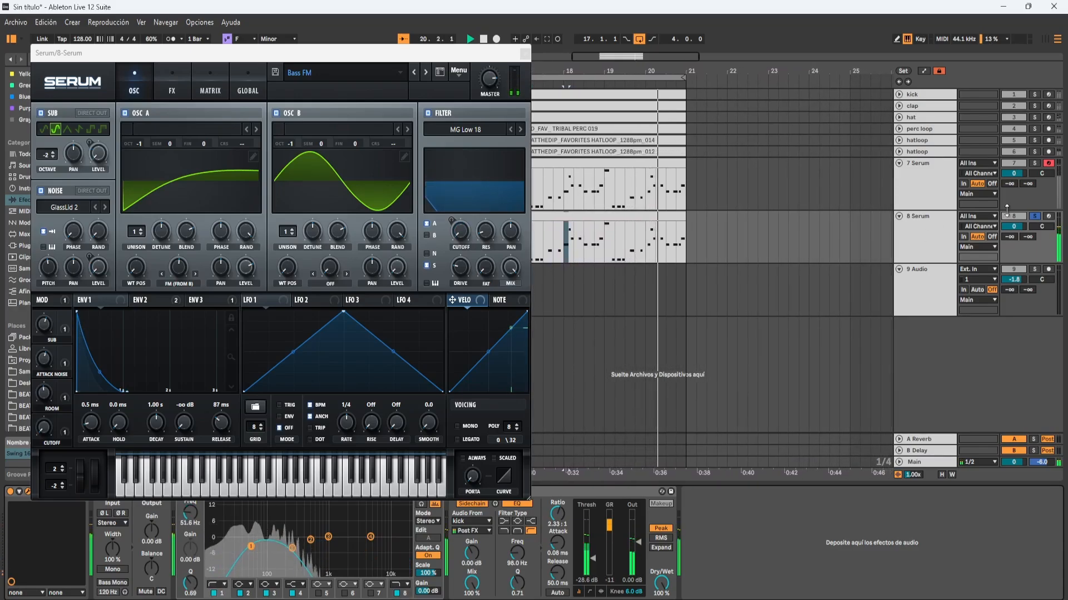
# - Unsolo the 8 Serum track, then balance the bass layers at -1.2 dB for 7 Serum and -2.2 dB for 8 Serum
pyautogui.click(1035, 216)
pyautogui.moveTo(1013, 227); pyautogui.dragTo(1013, 233)
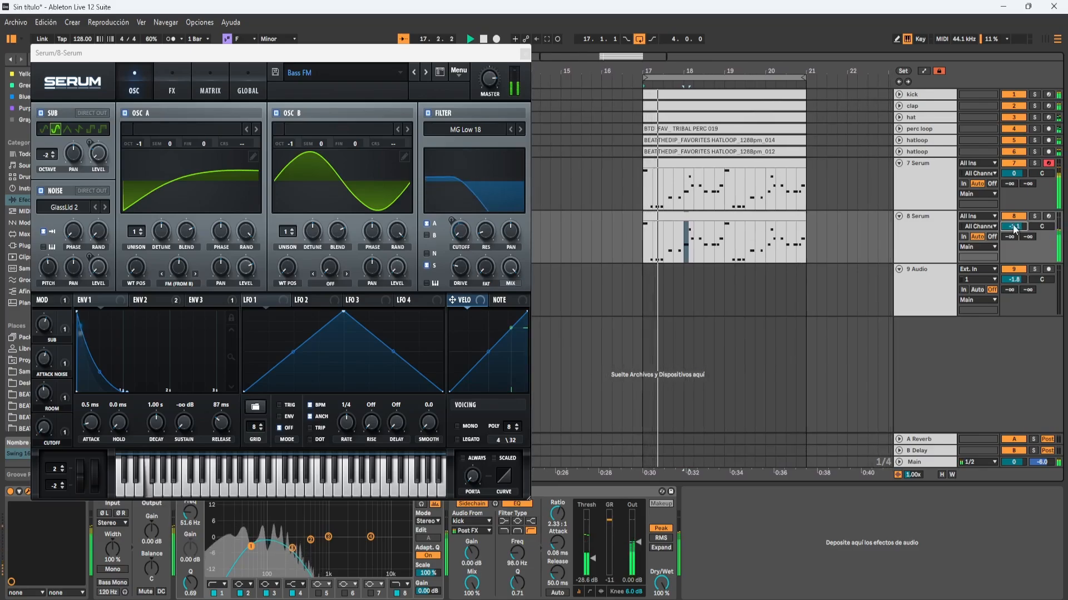
pyautogui.moveTo(1013, 175)
pyautogui.mouseDown()
pyautogui.moveTo(1013, 194)
pyautogui.moveTo(1013, 182)
pyautogui.mouseUp()
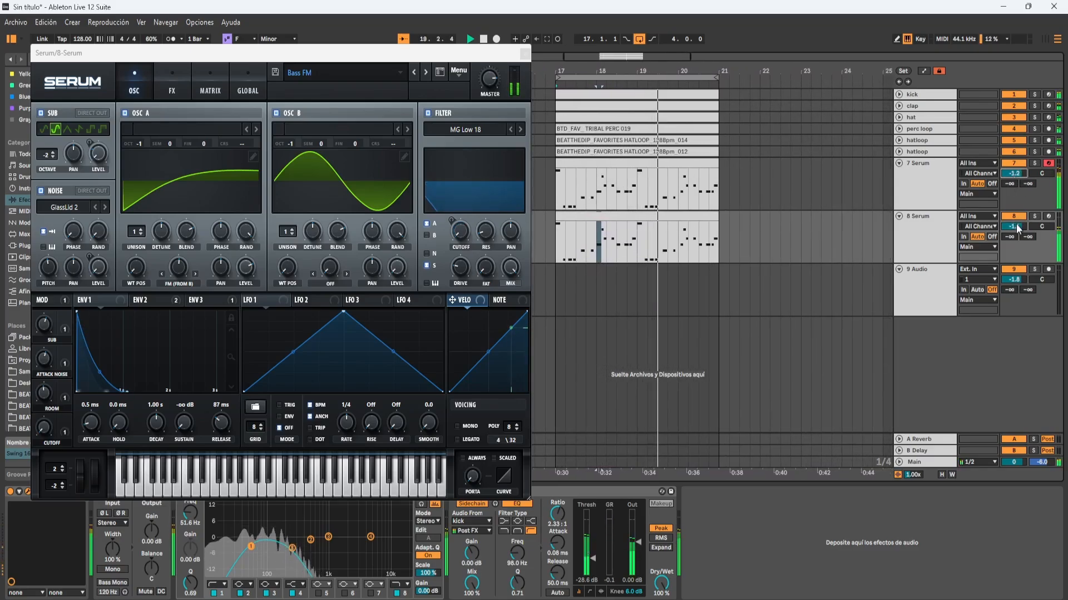
pyautogui.moveTo(1016, 227); pyautogui.dragTo(1015, 234)
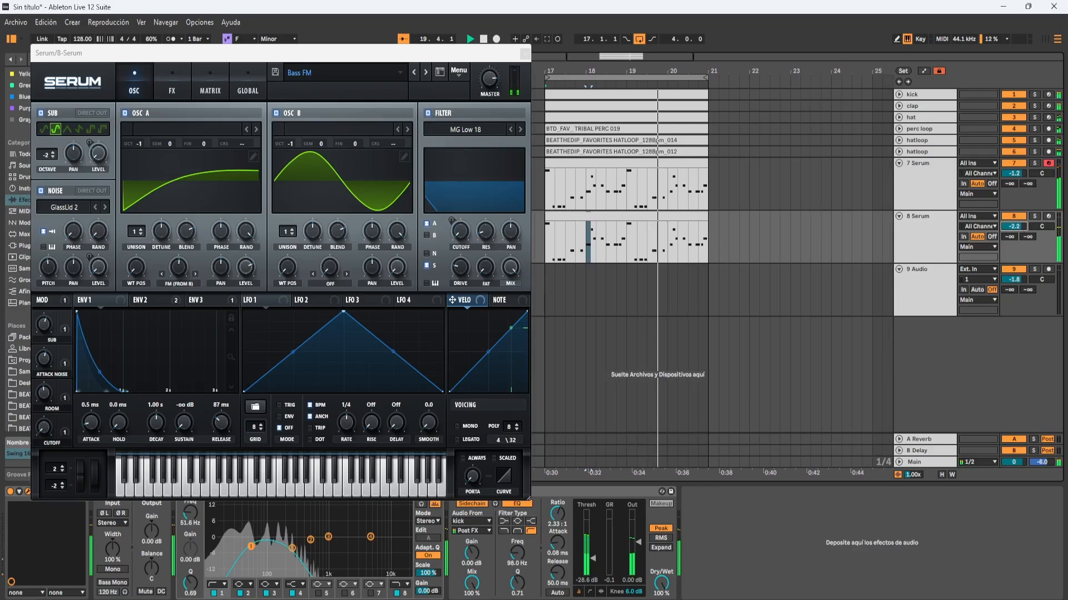
# - Select both Serum bass tracks and group them as bassline
pyautogui.click(902, 182)
pyautogui.keyDown('shift'); pyautogui.click(918, 216); pyautogui.keyUp('shift')
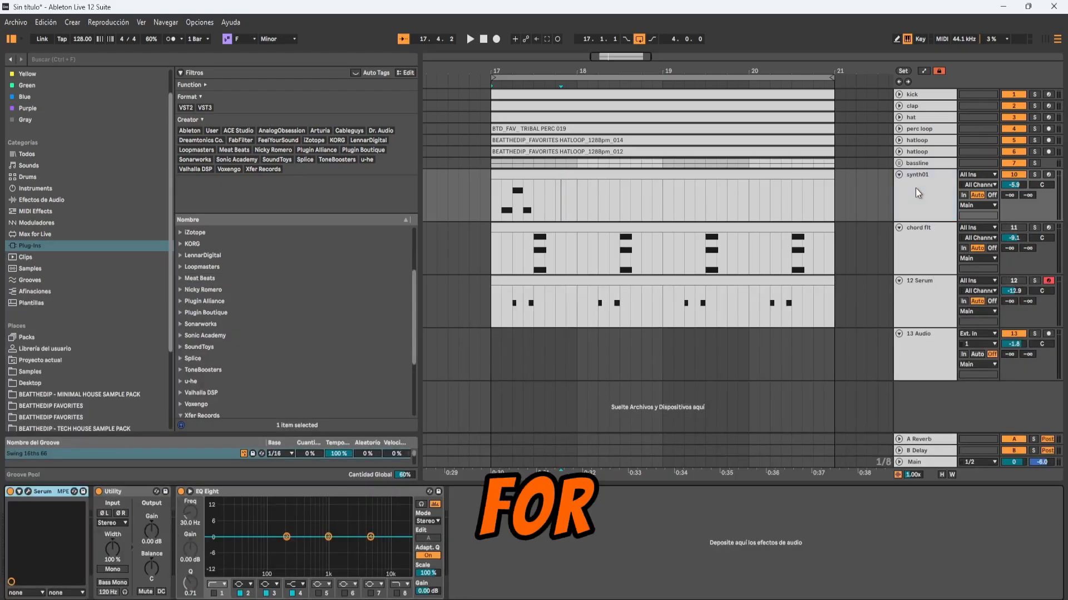
# - Examine the synth01 track's Serum preset in the minimal house bank's Chords category and listen to its part
pyautogui.click(28, 492)
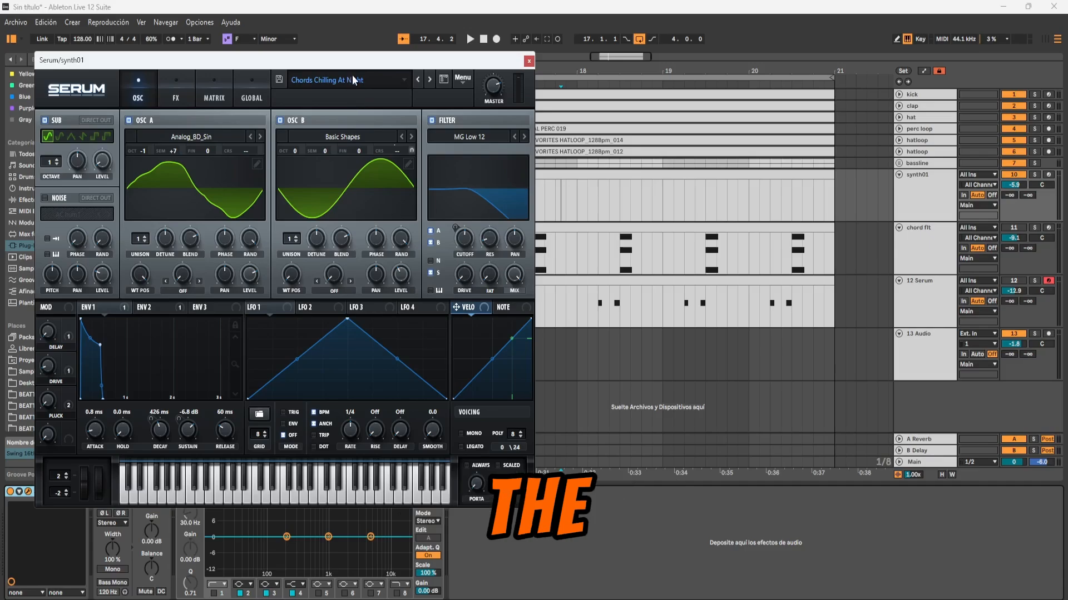
pyautogui.click(353, 80)
pyautogui.moveTo(322, 219)
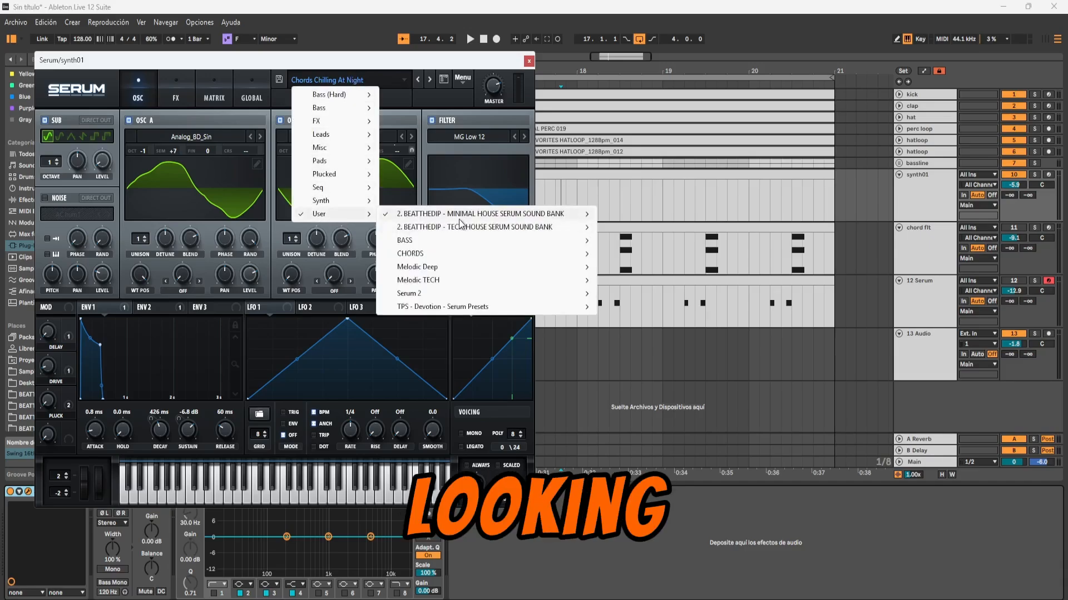
pyautogui.moveTo(556, 215)
pyautogui.moveTo(684, 218)
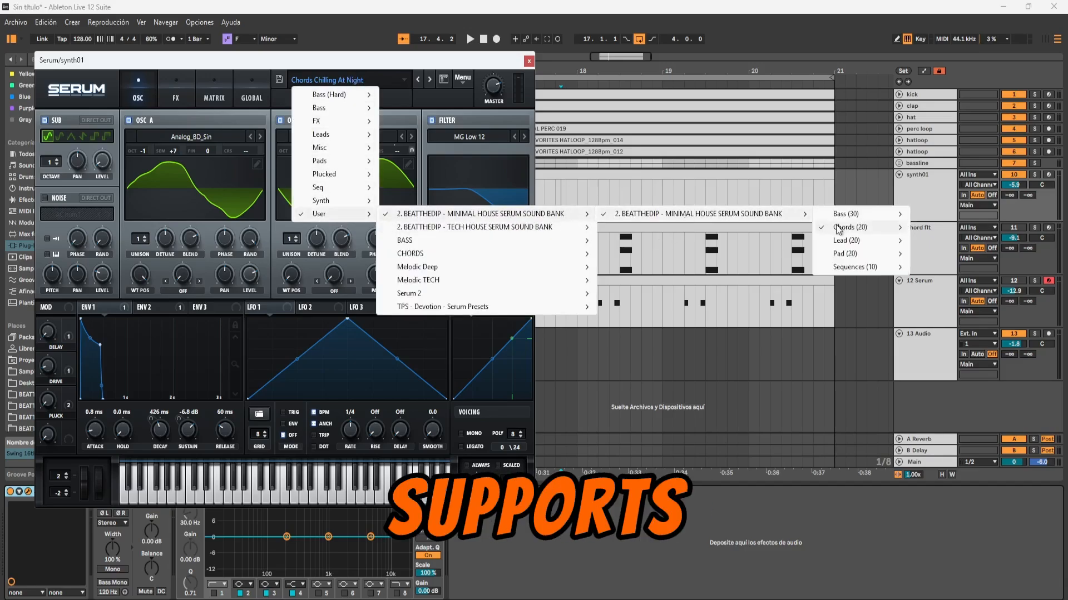
pyautogui.moveTo(850, 228)
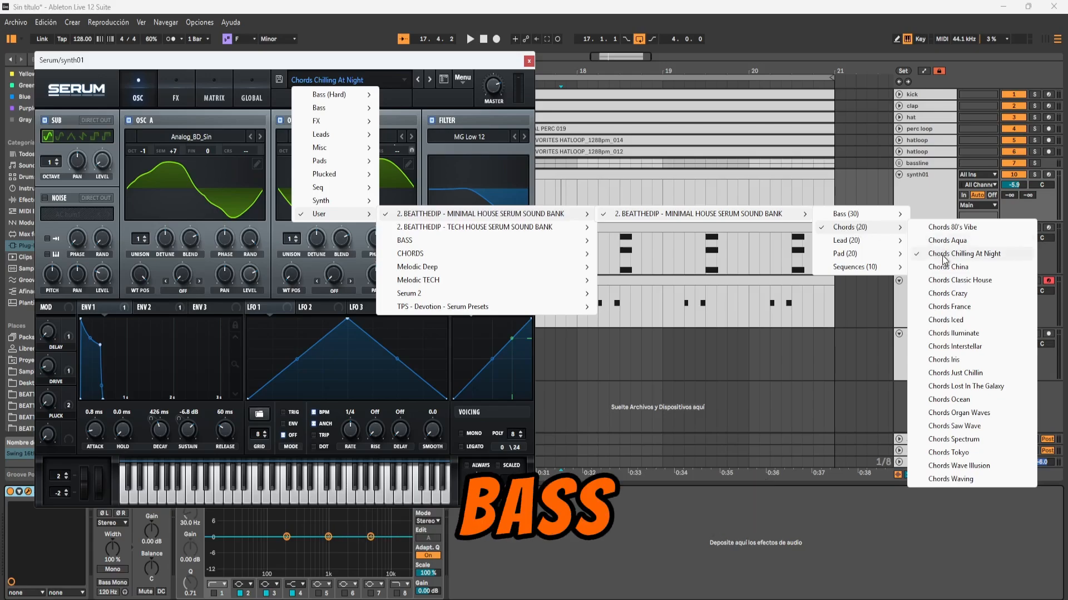
pyautogui.click(941, 210)
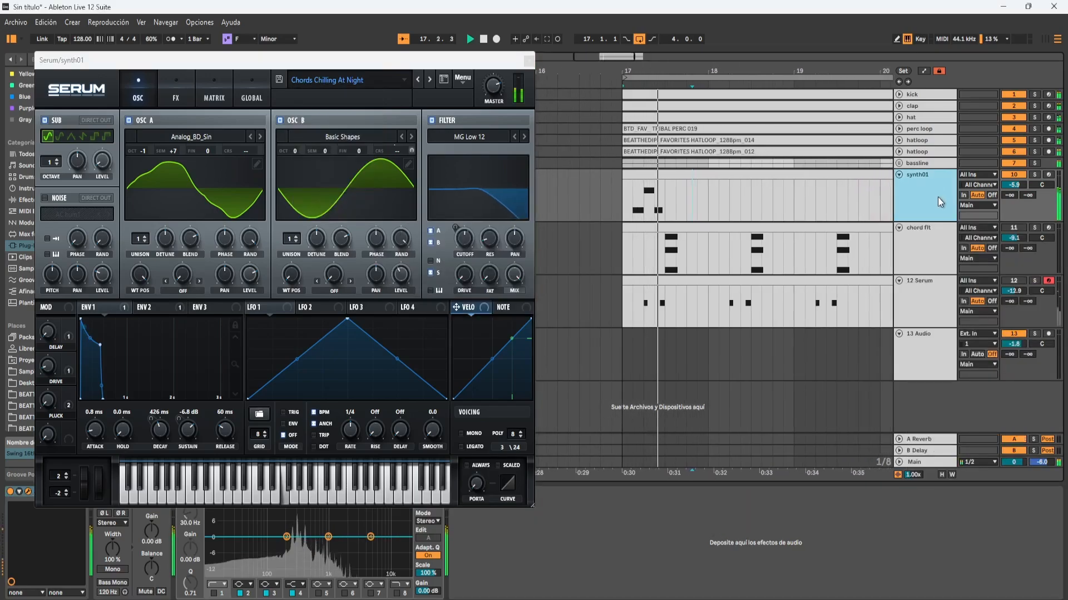
pyautogui.click(804, 172)
pyautogui.click(529, 60)
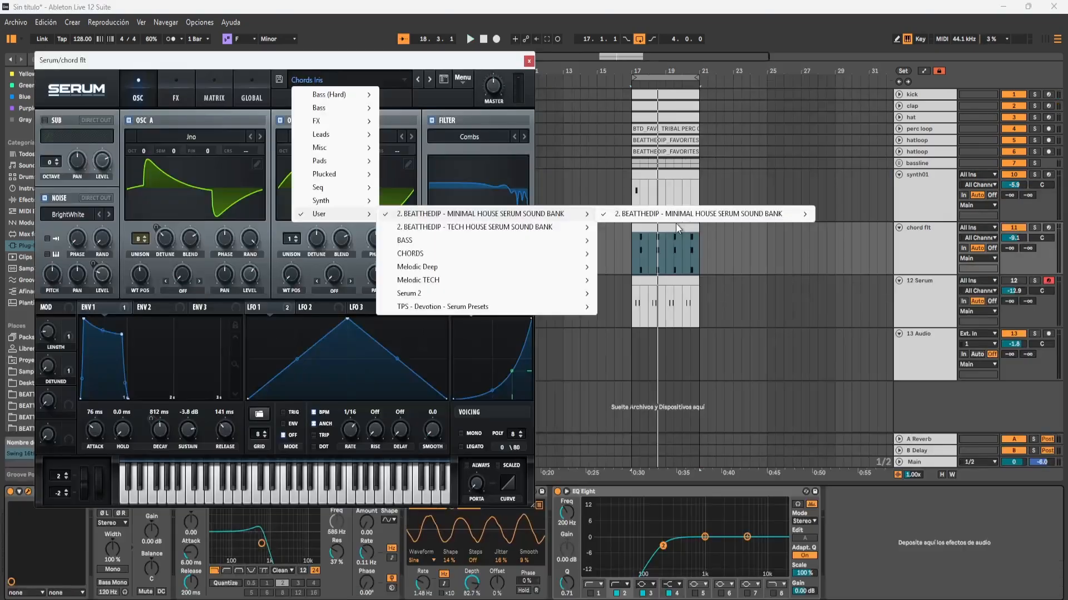
# - Check which Chords preset of the minimal house bank is loaded in the chord flt track's Serum
pyautogui.moveTo(714, 220)
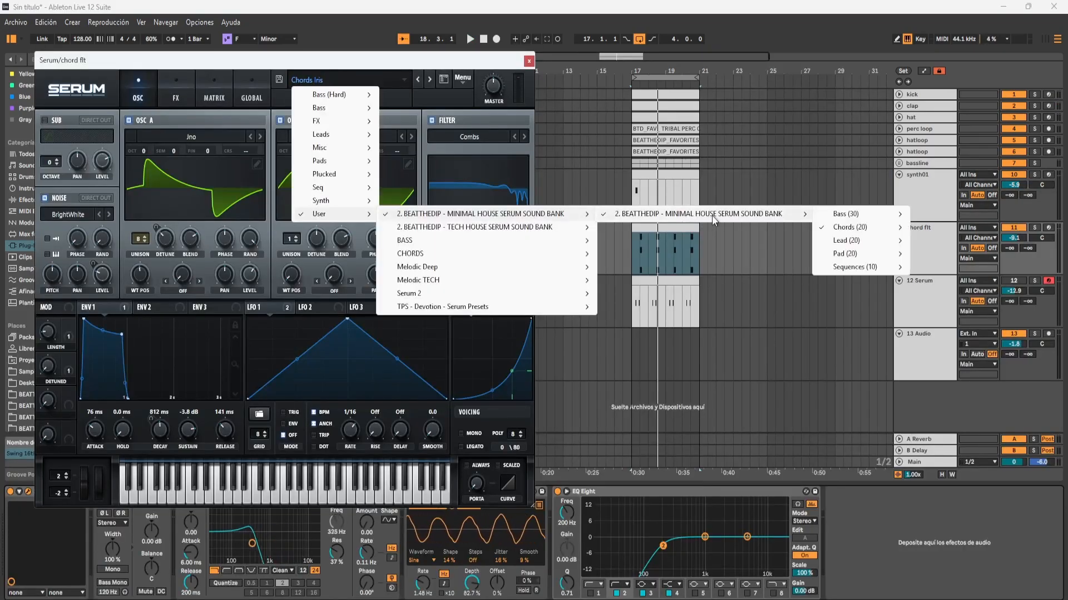
pyautogui.moveTo(886, 231)
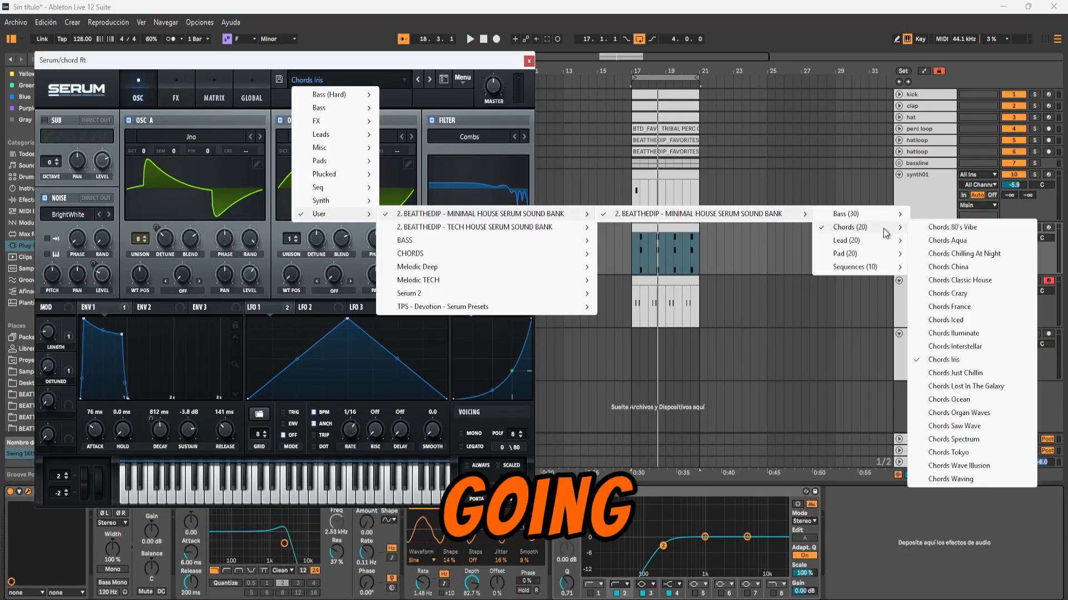
pyautogui.click(956, 365)
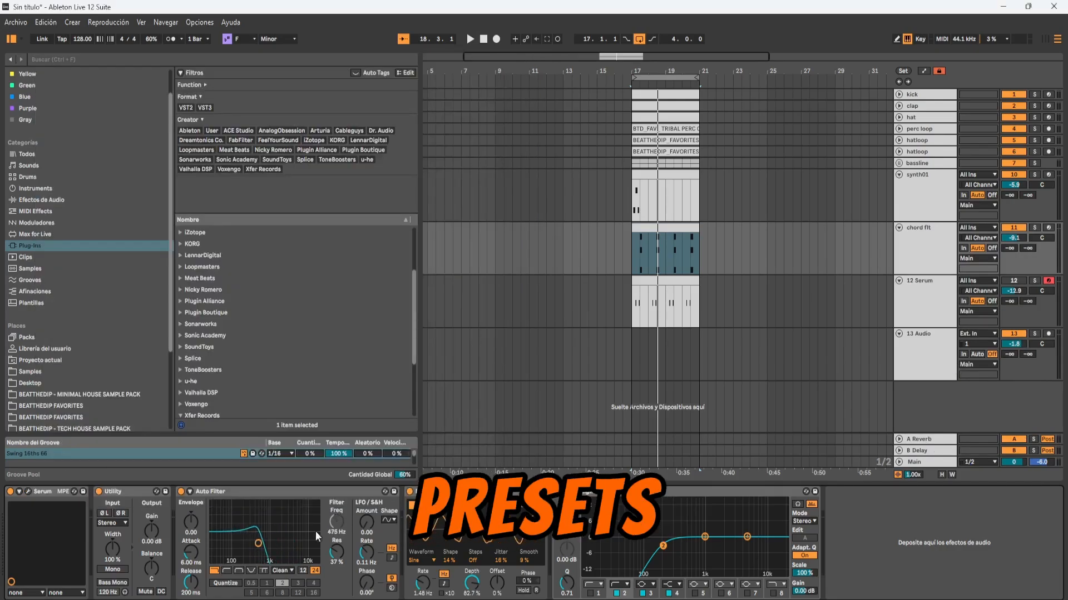
# - Review the chord flt track's Auto Filter and LFO, play the groove, and raise the track's volume to about -7.8 dB
pyautogui.click(304, 492)
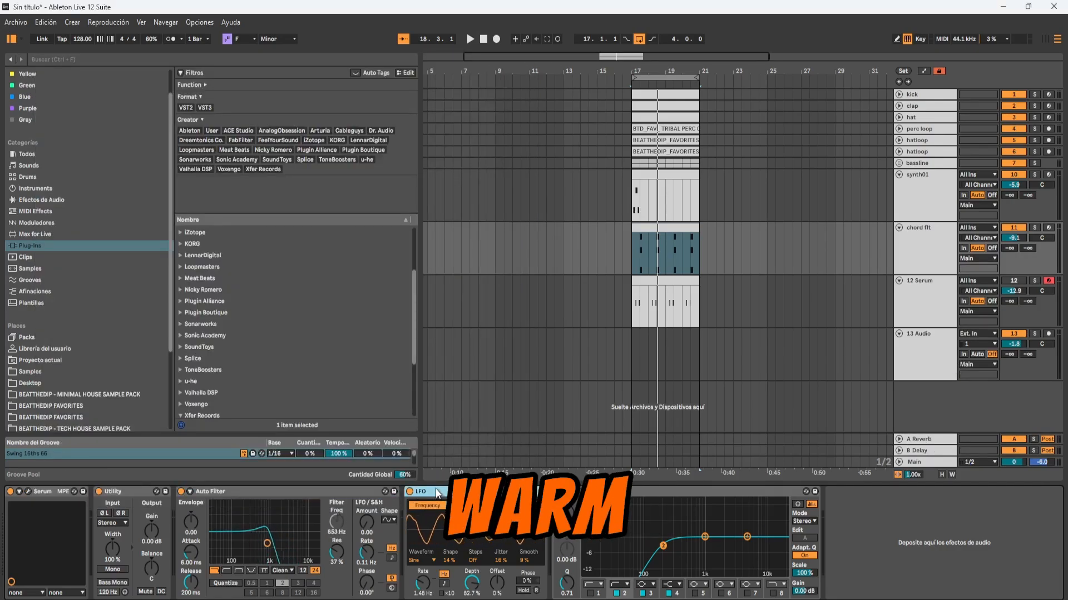
pyautogui.press('space')
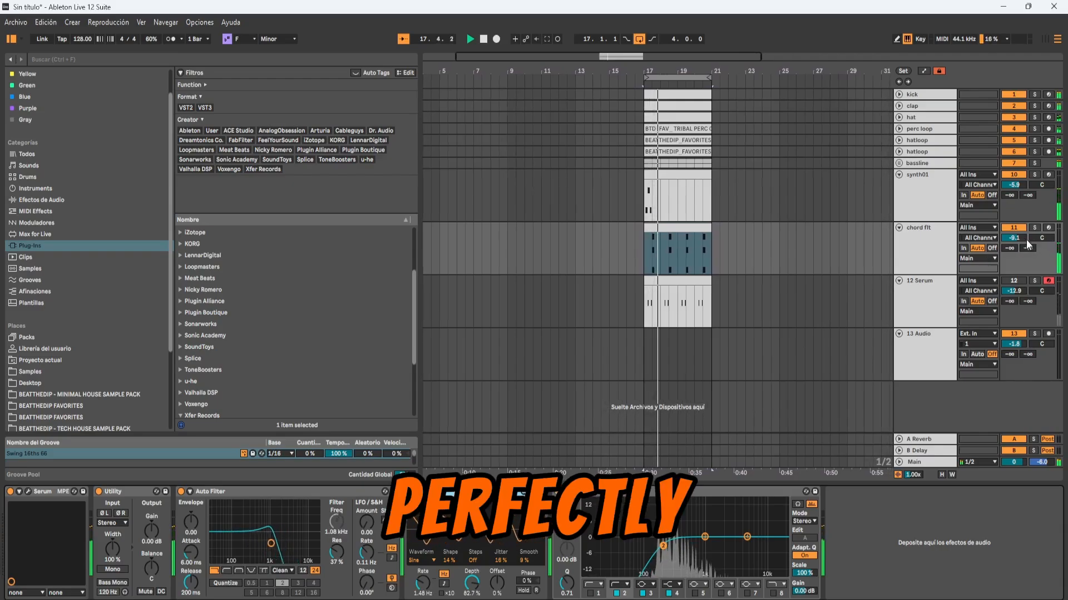
pyautogui.moveTo(1019, 238)
pyautogui.mouseDown()
pyautogui.moveTo(1019, 228)
pyautogui.moveTo(1018, 236)
pyautogui.mouseUp()
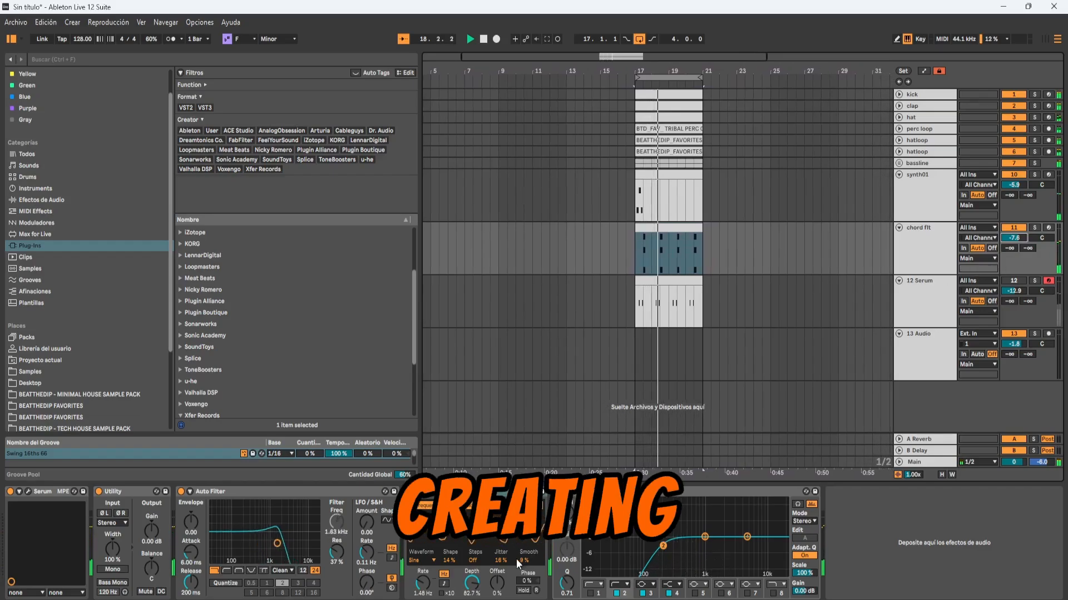
# - Inspect the 12 Serum track's lead preset and note pattern, and close its Serum window
pyautogui.click(932, 291)
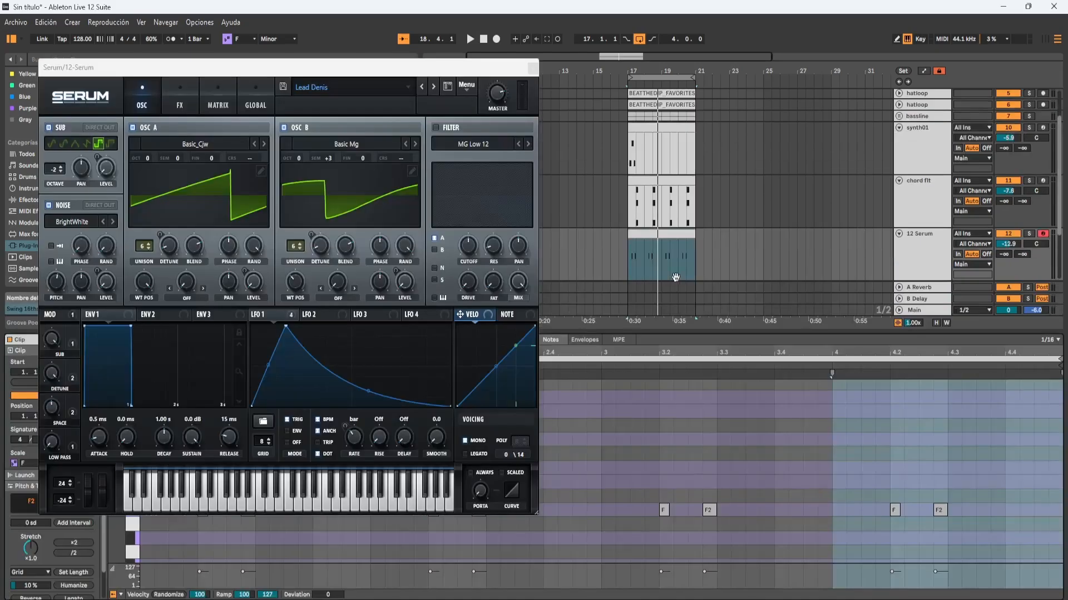
pyautogui.click(532, 68)
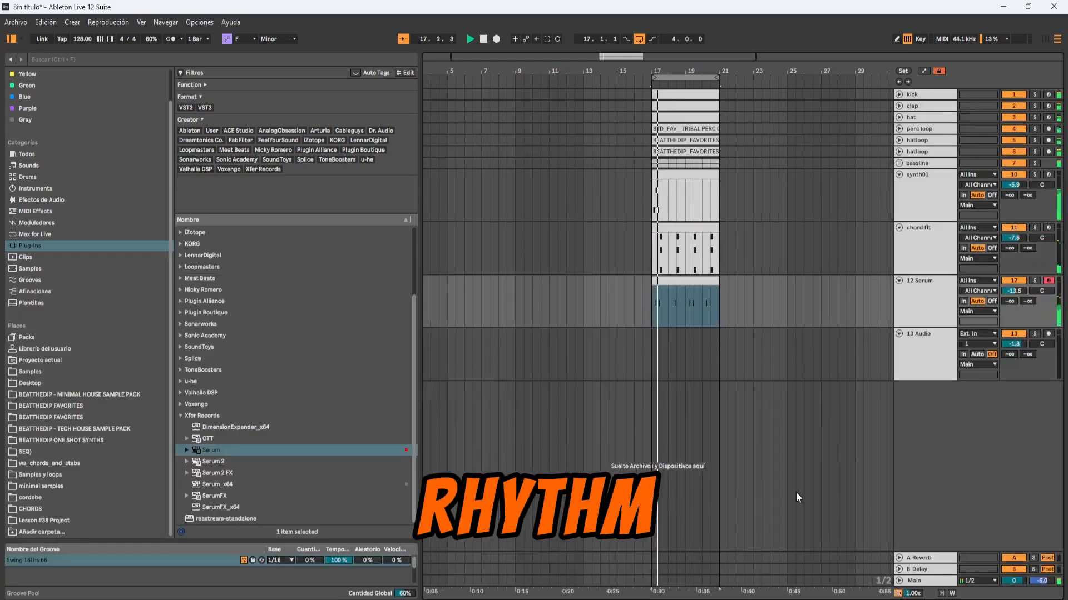
# - Collapse the synth01, chord flt and 12 Serum tracks in the arrangement
pyautogui.click(899, 175)
pyautogui.click(898, 186)
pyautogui.click(898, 198)
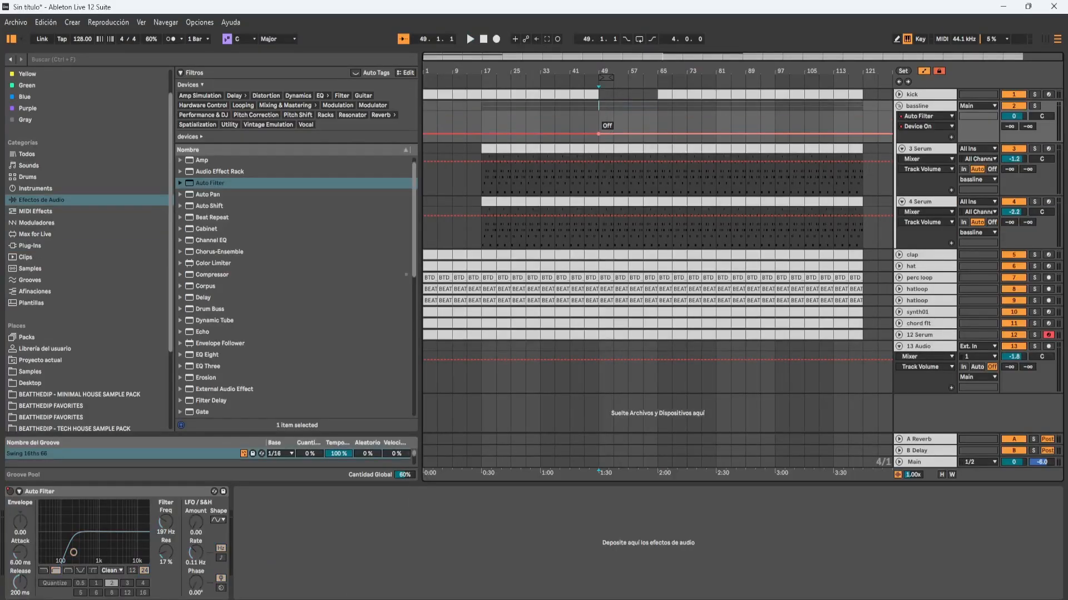
# - Automate the bassline group's Auto Filter to switch on between bars 49 and 65, and play the section
pyautogui.moveTo(599, 134)
pyautogui.mouseDown()
pyautogui.moveTo(593, 119)
pyautogui.moveTo(657, 134)
pyautogui.moveTo(584, 119)
pyautogui.mouseUp()
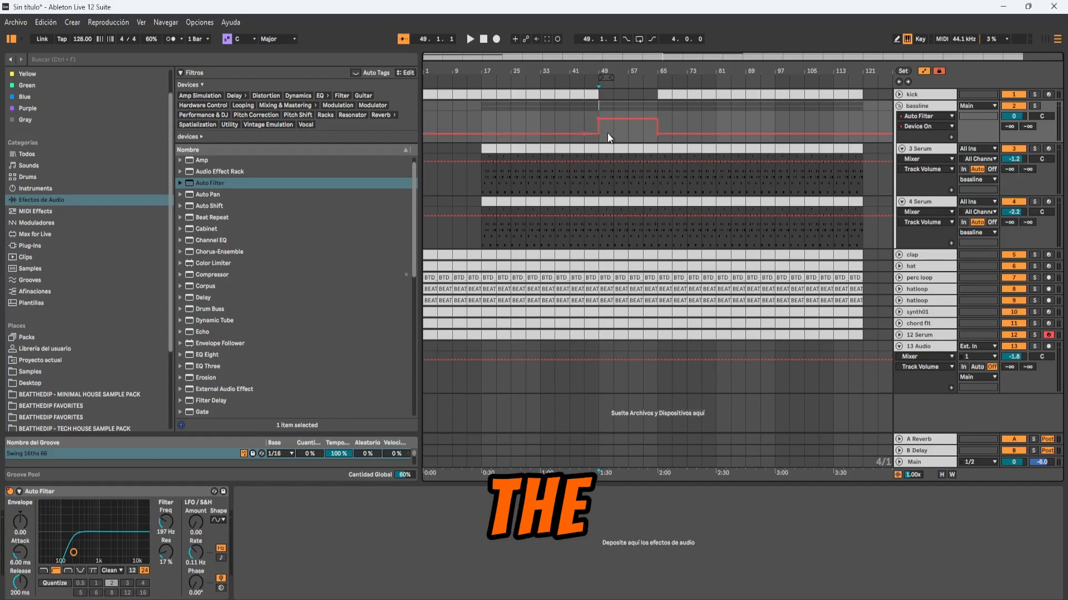
pyautogui.click(602, 174)
pyautogui.press('space')
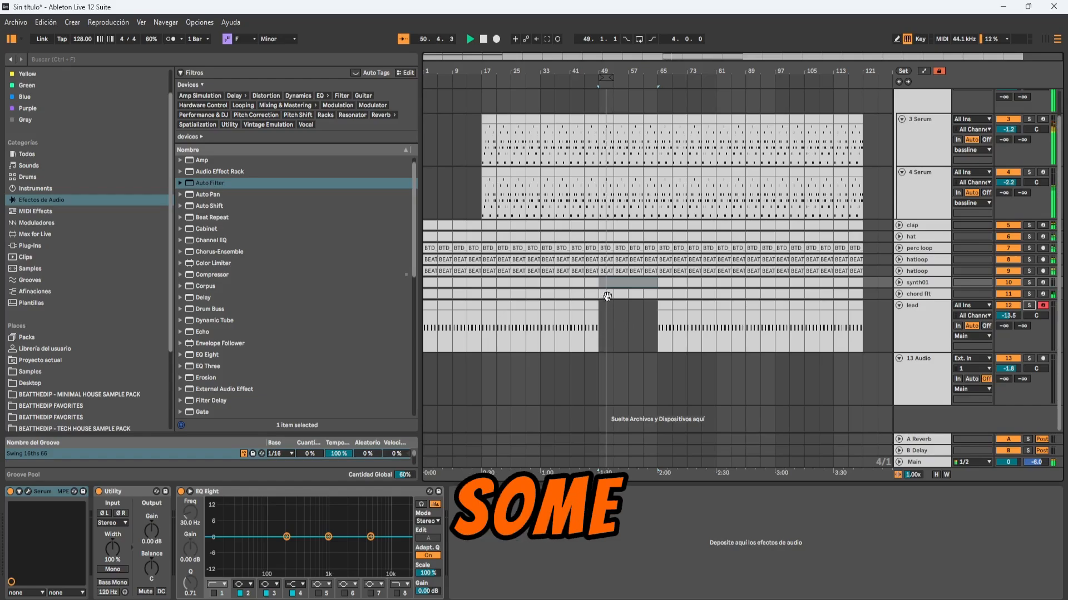
# - Deactivate the chord flt clips from bar 57 to 65 and reactivate the synth01 clips over the same bars
pyautogui.click(632, 292)
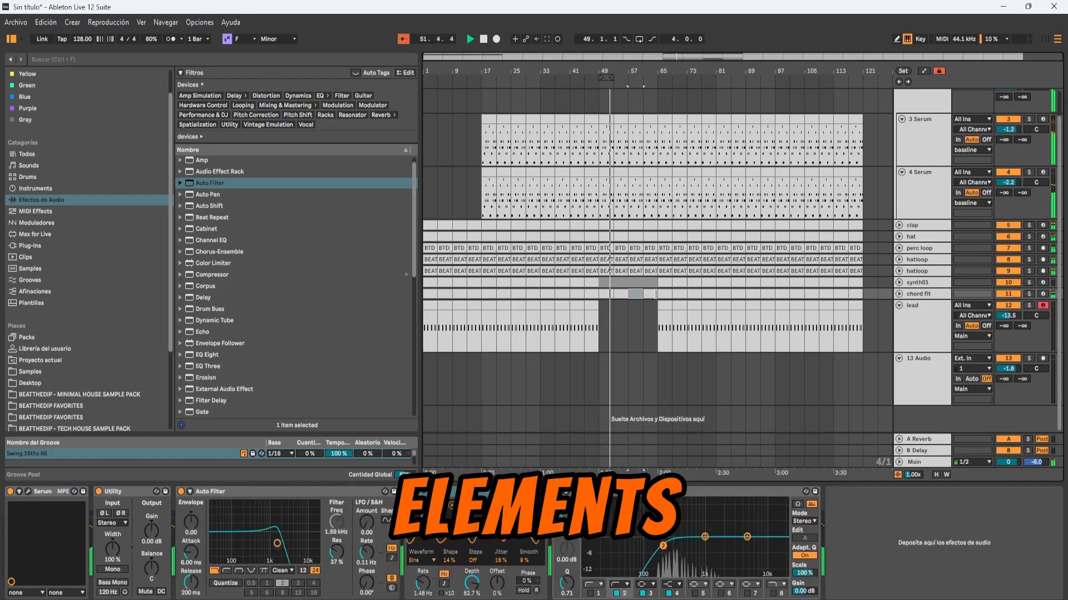
pyautogui.click(645, 283)
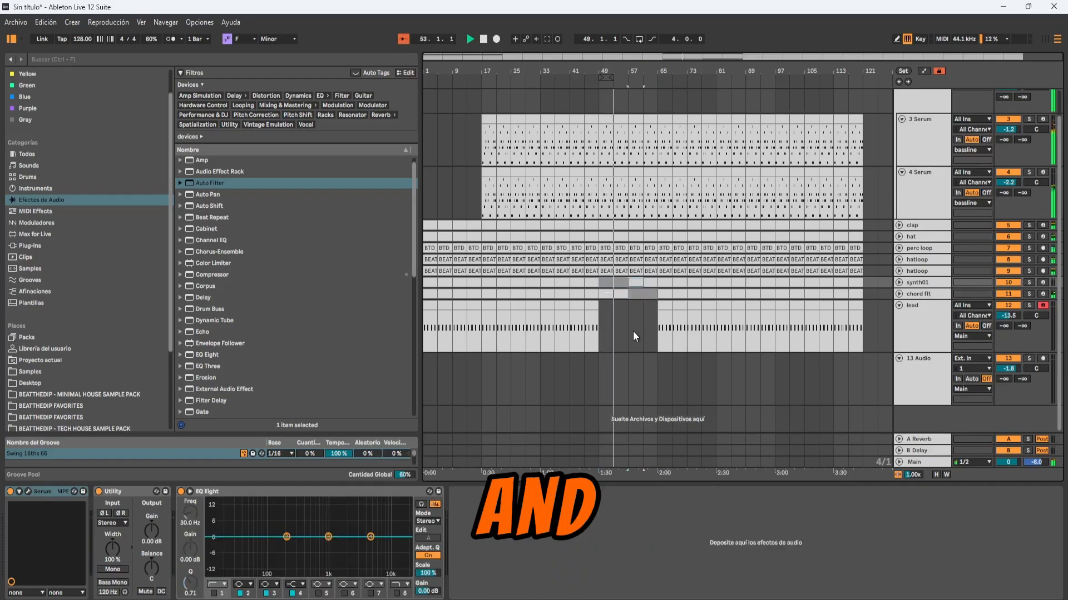
pyautogui.scroll(2, 629, 331)
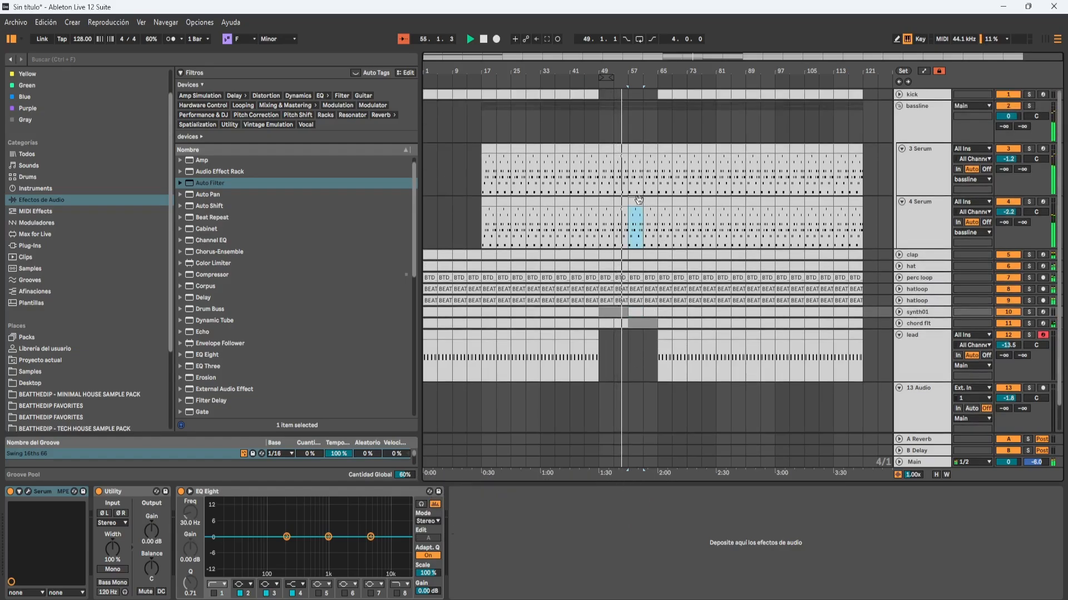
# - Deactivate the 4 Serum clips from bar 57 to 65 and reactivate the chord flt clip at bars 57 to 61
pyautogui.click(639, 201)
pyautogui.click(653, 204)
pyautogui.press('0')
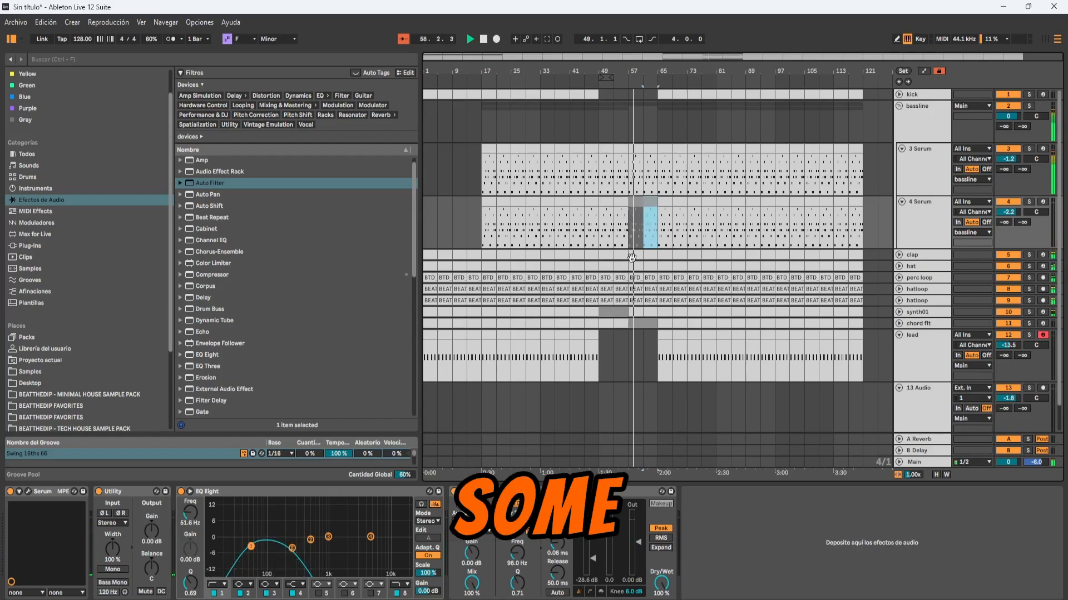
pyautogui.click(624, 326)
pyautogui.click(635, 325)
pyautogui.press('0')
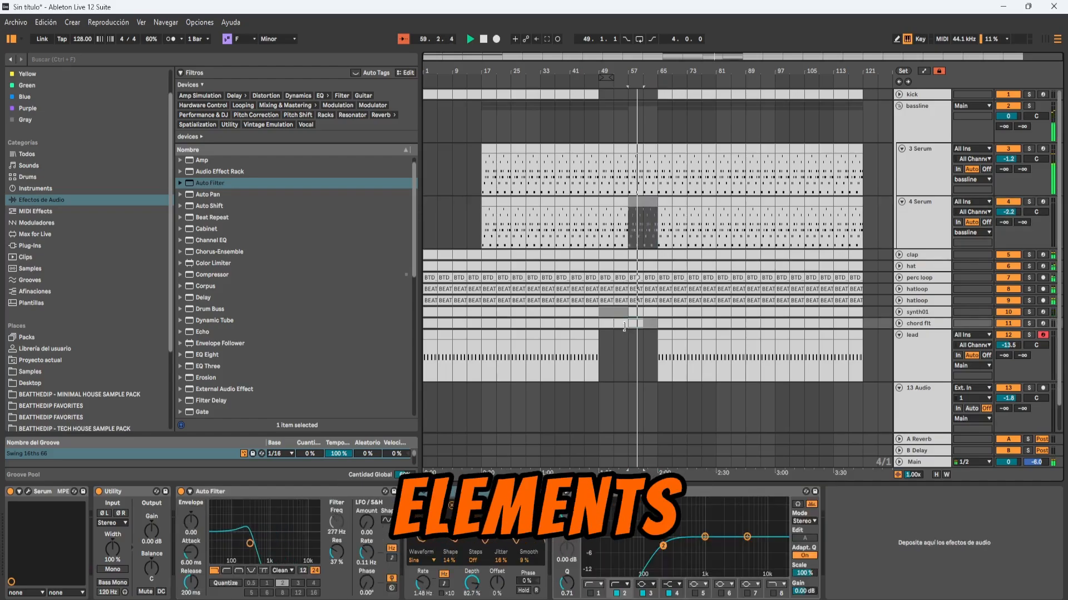
# - Shorten the 3 Serum clip before bar 65 so it ends at bar 64
pyautogui.click(650, 151)
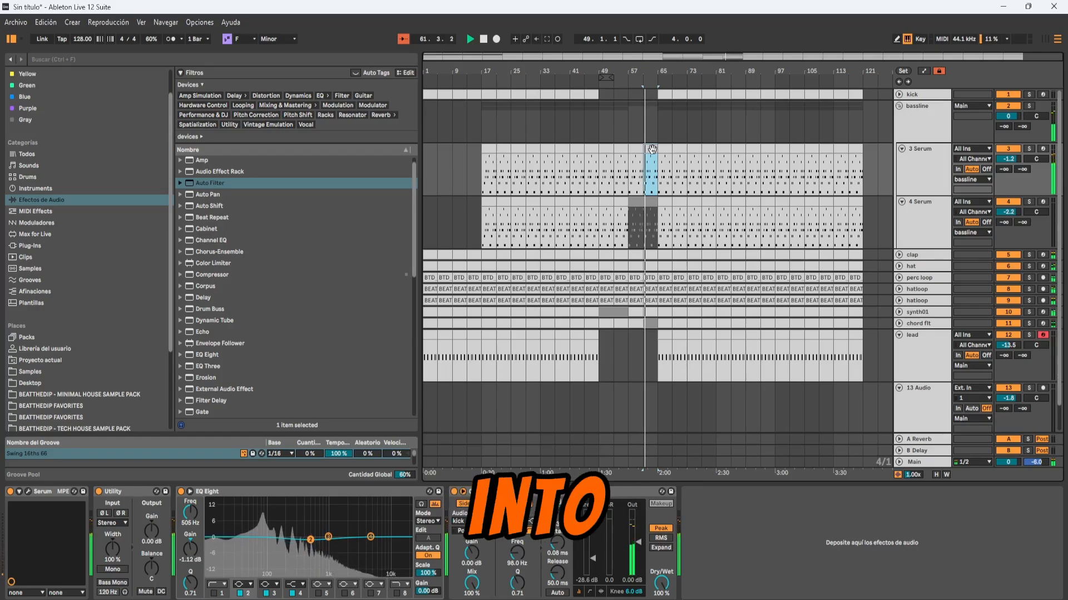
pyautogui.moveTo(656, 71); pyautogui.dragTo(650, 107)
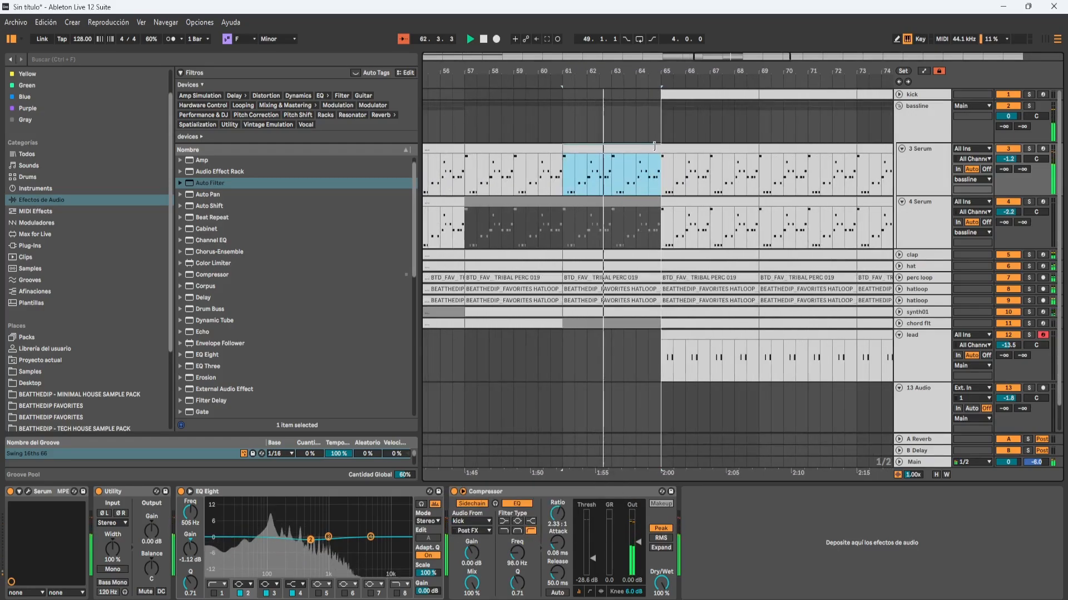
pyautogui.moveTo(660, 151); pyautogui.dragTo(632, 153)
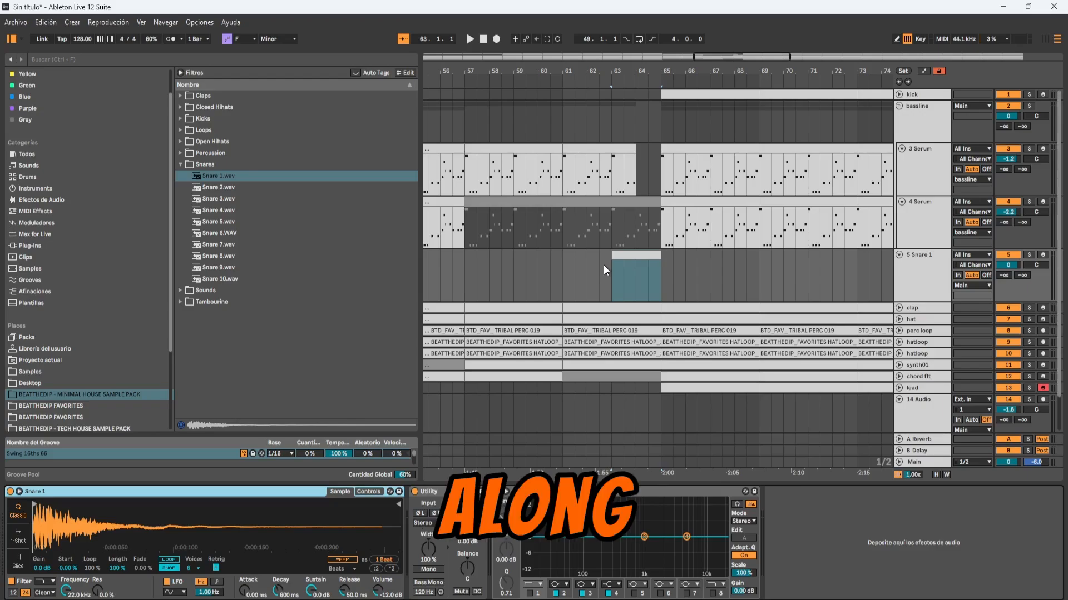
# - Open the Snare 1 clip at bar 63, turn off its scale, and place a C3 hit at 1.4.3
pyautogui.doubleClick(638, 259)
pyautogui.press('space')
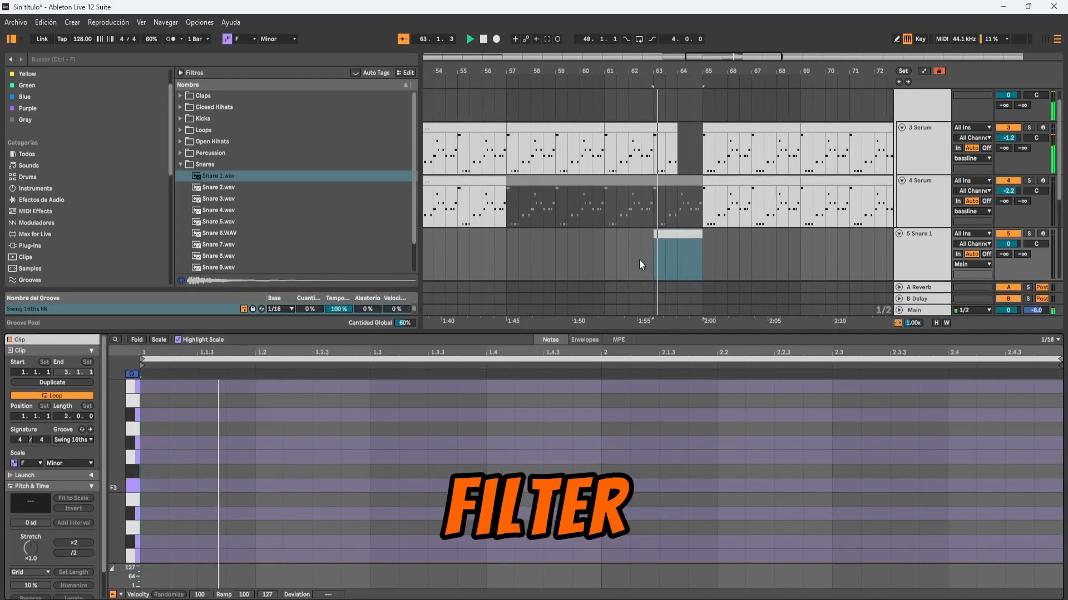
pyautogui.click(14, 463)
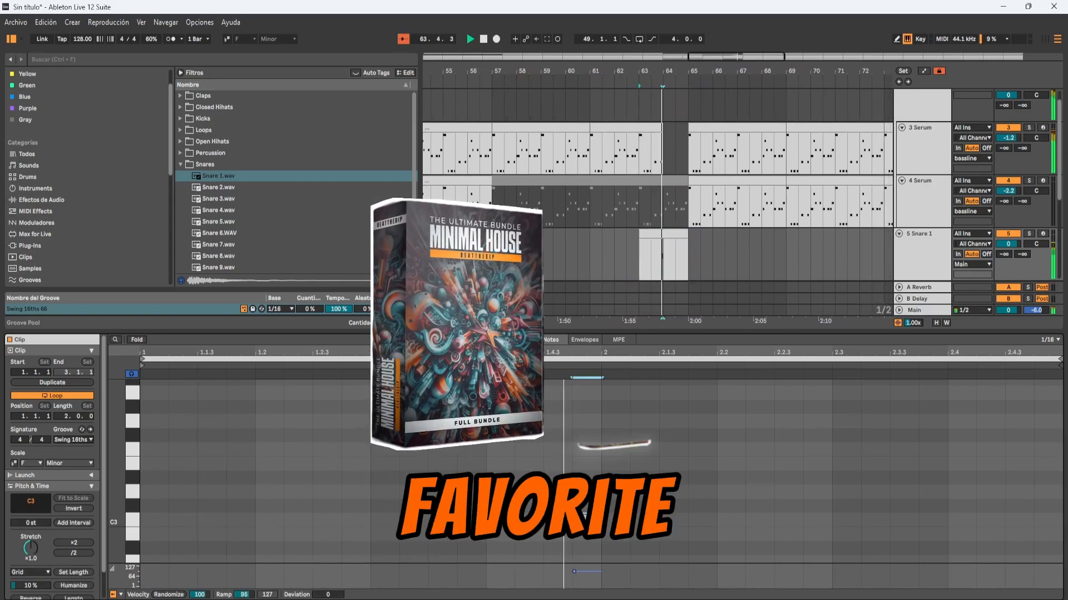
pyautogui.press('space')
pyautogui.moveTo(580, 521); pyautogui.dragTo(552, 520)
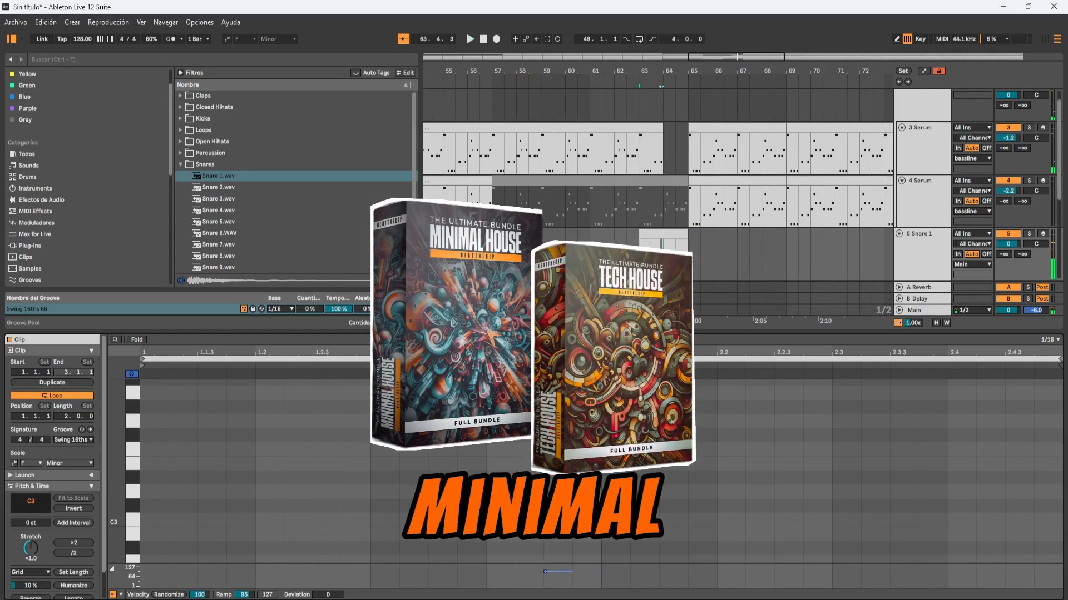
# - Add C3 snare hits at 2, 2.1.4, 2.2, 2.2.3, 2.2.4, 2.3, 2.3.3 and 2.3.4
pyautogui.doubleClick(616, 520)
pyautogui.doubleClick(700, 522)
pyautogui.doubleClick(731, 521)
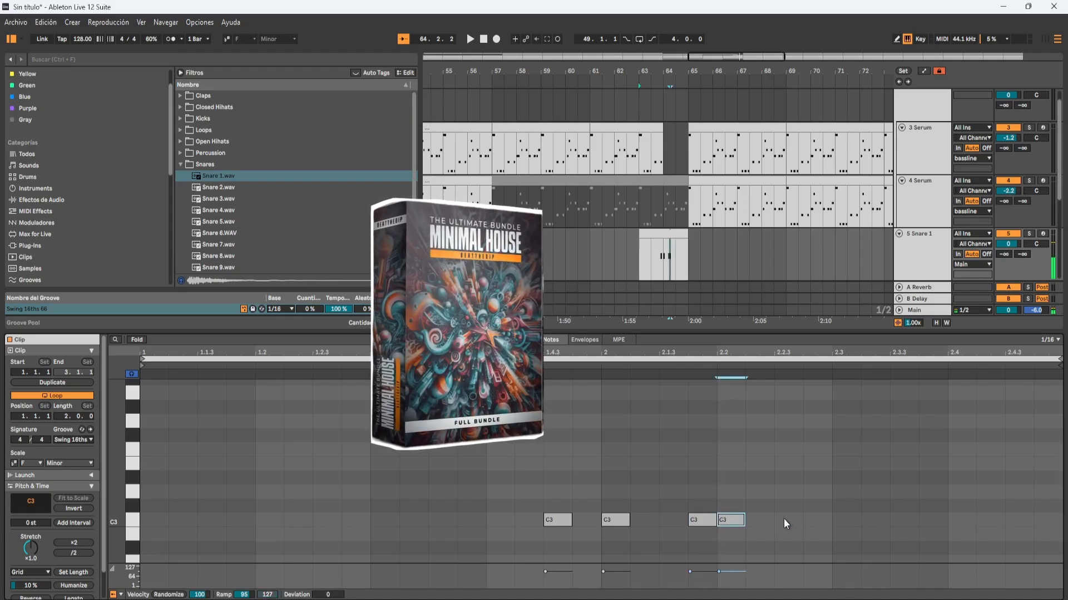
pyautogui.doubleClick(789, 521)
pyautogui.doubleClick(817, 520)
pyautogui.press('space')
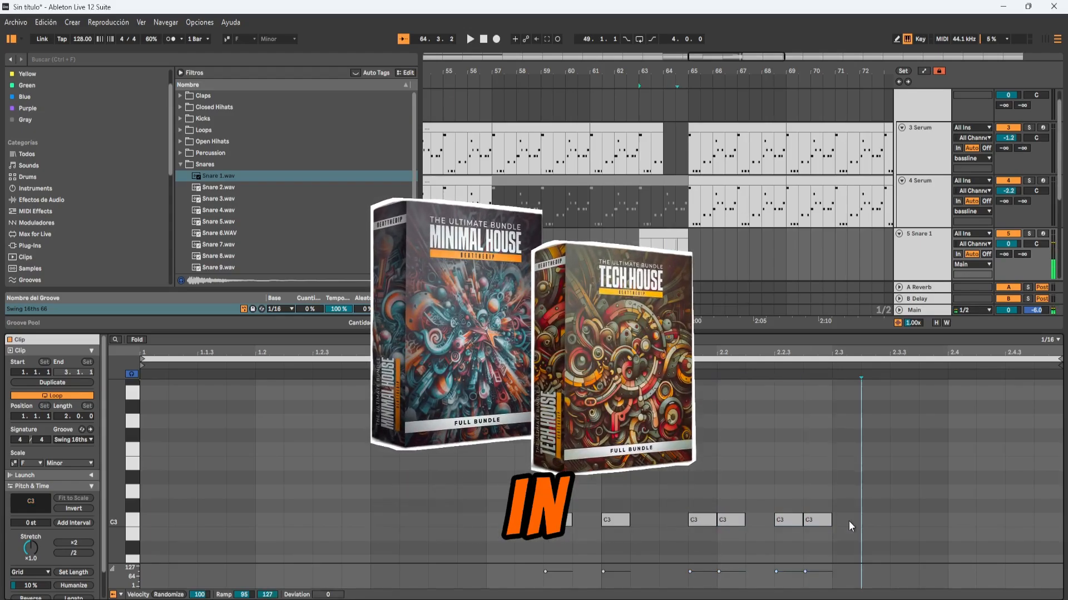
pyautogui.doubleClick(846, 520)
pyautogui.doubleClick(904, 521)
pyautogui.doubleClick(933, 520)
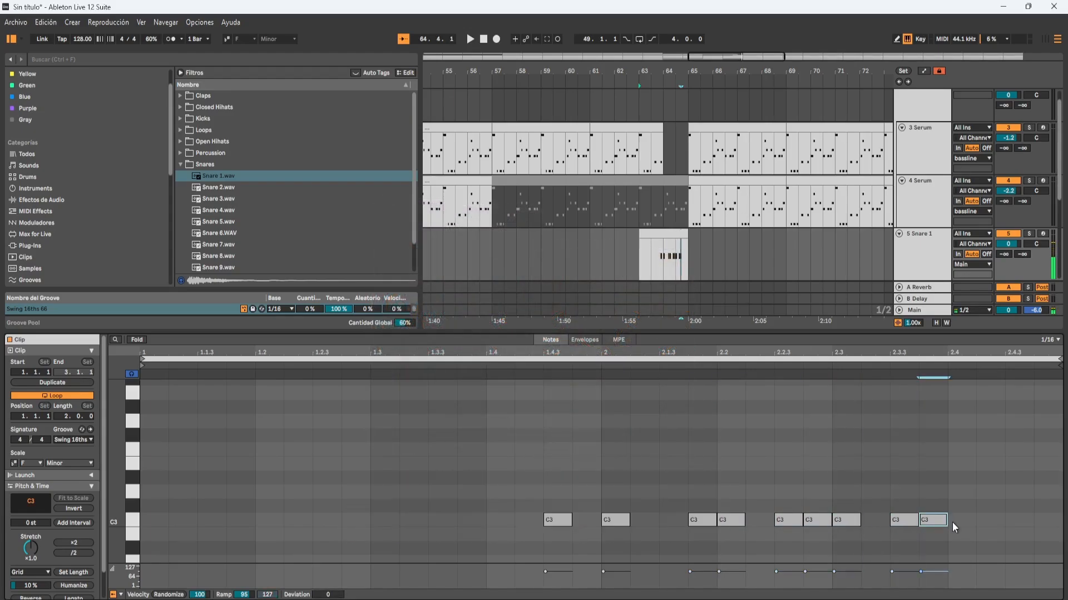
# - Repeat the last snare hit up to the clip's end, add a C3 hit at 2.3.2, and remove the one at 2.3
pyautogui.hotkey('ctrl', 'd')
pyautogui.hotkey('ctrl', 'd')
pyautogui.hotkey('ctrl', 'd')
pyautogui.hotkey('ctrl', 'd')
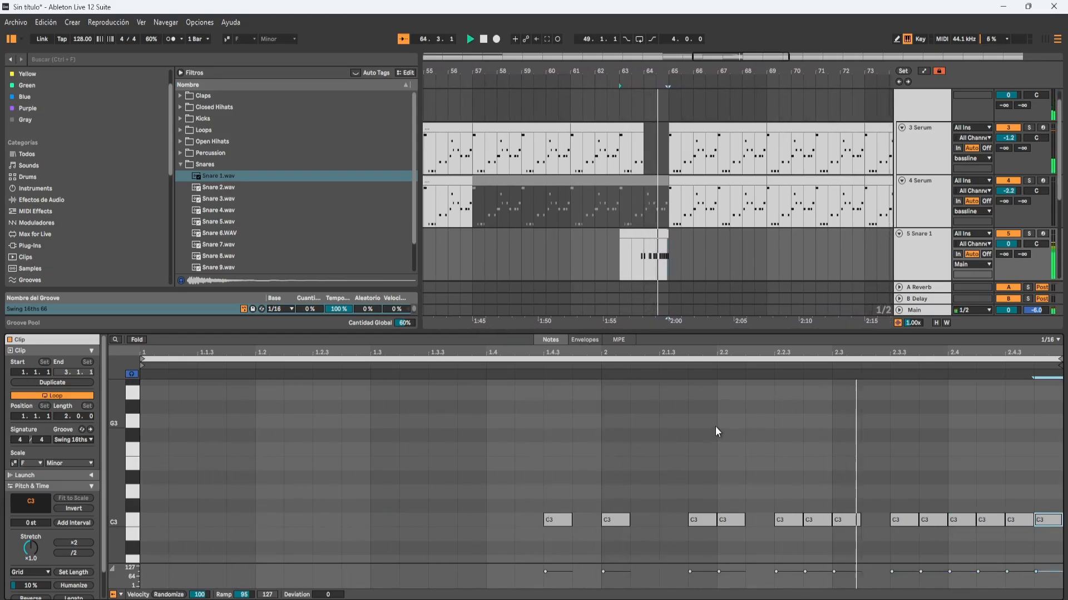
pyautogui.doubleClick(884, 519)
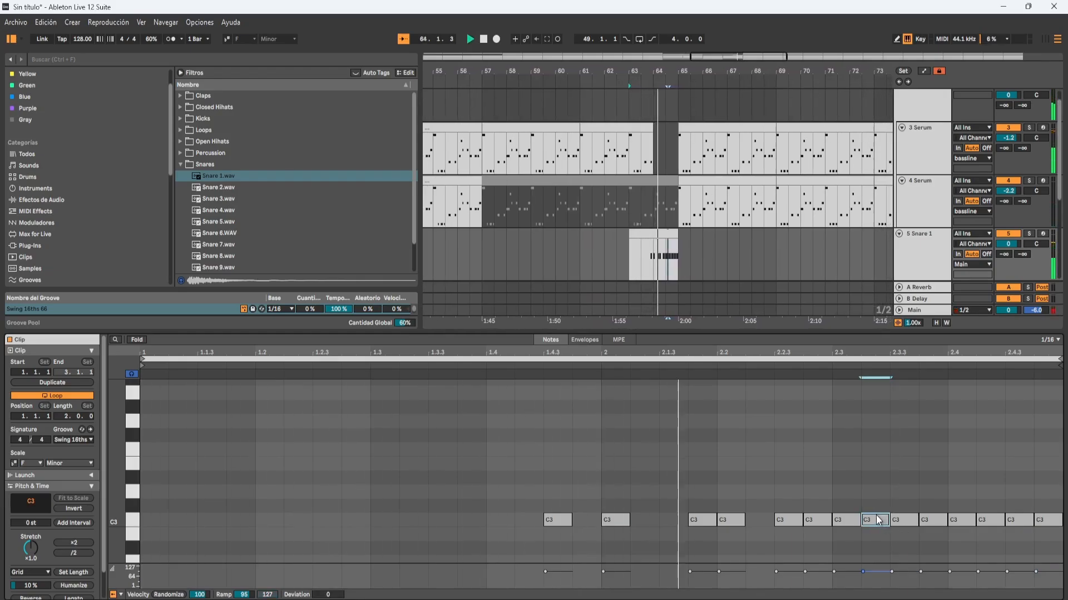
pyautogui.doubleClick(849, 520)
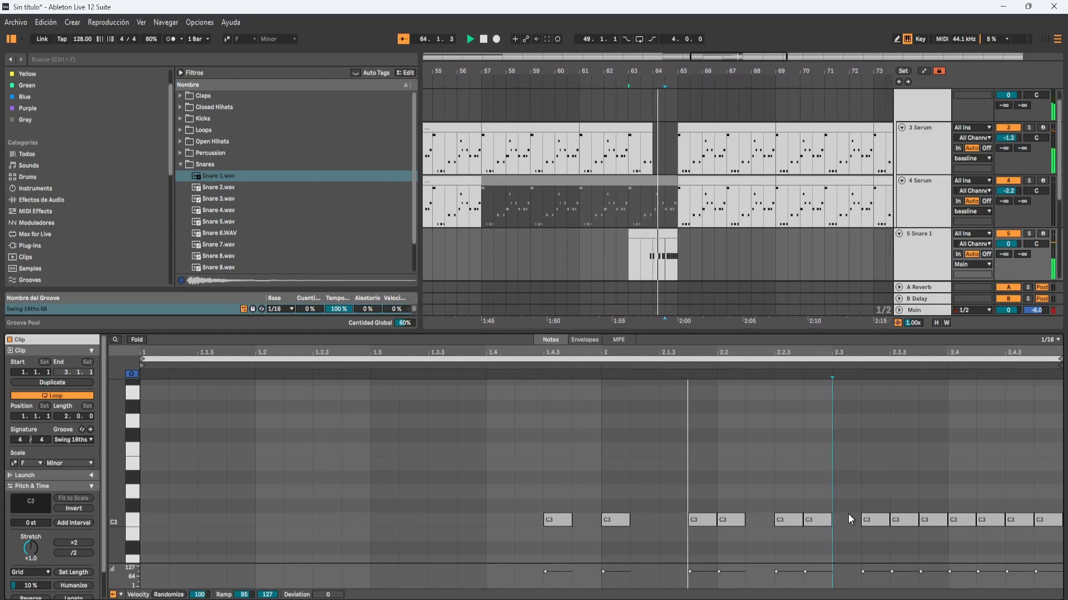
# - Close the snare clip editor and cut the clap, hat, perc loop and hatloop clips to end at bar 64.3, before bar 65
pyautogui.scroll(-1, 784, 271)
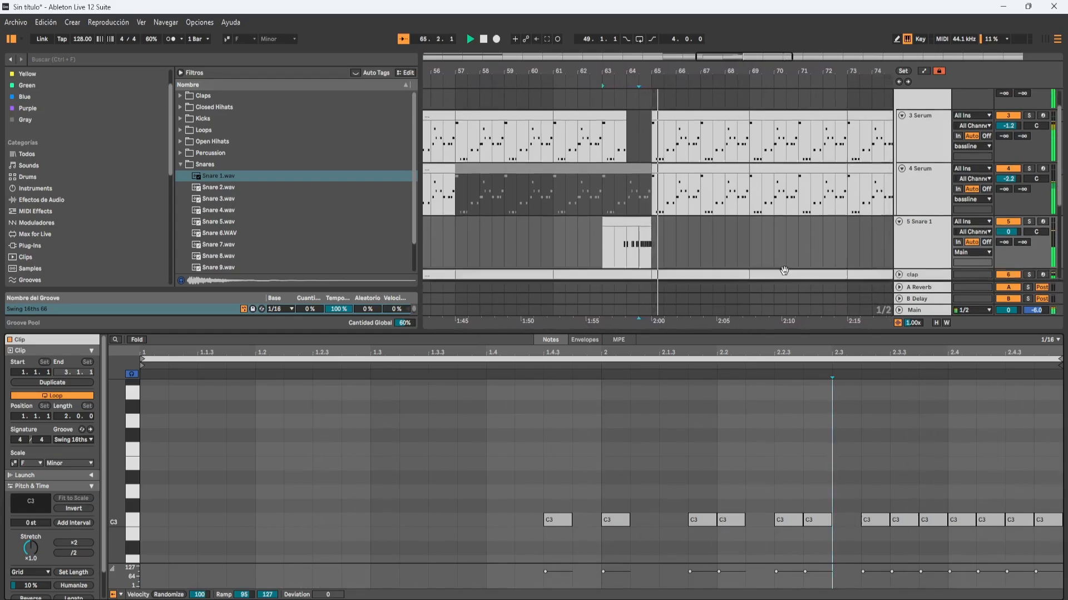
pyautogui.scroll(-1, 784, 271)
pyautogui.click(945, 599)
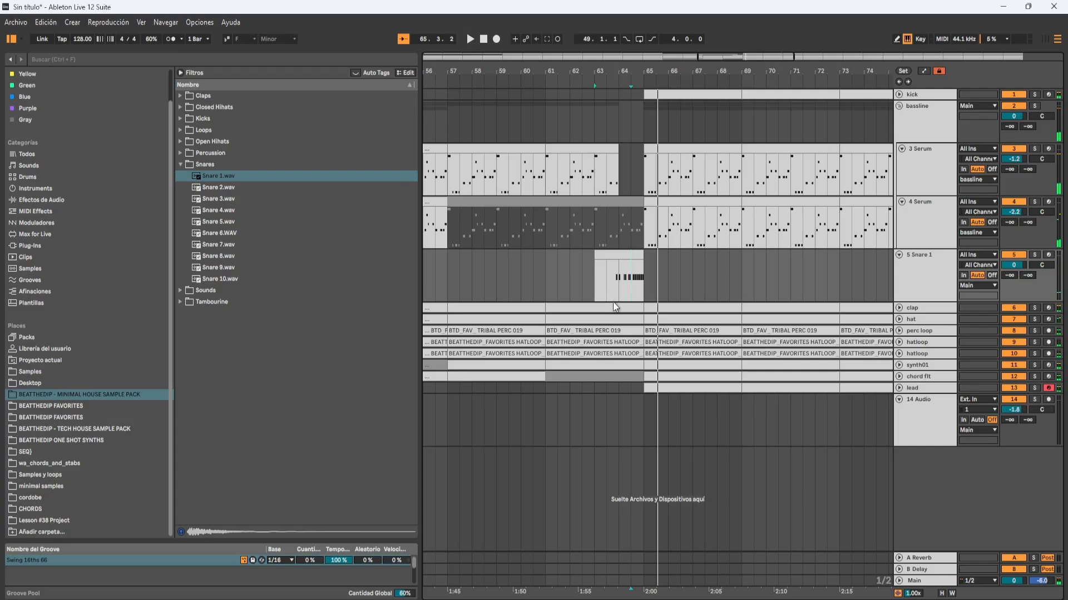
pyautogui.moveTo(641, 306); pyautogui.dragTo(627, 308)
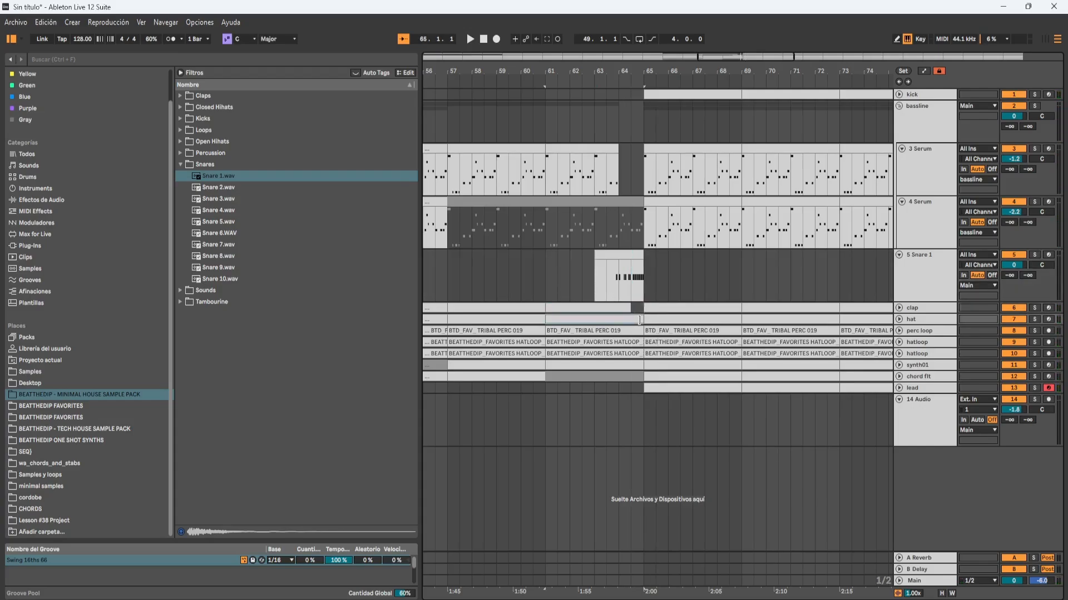
pyautogui.click(630, 331)
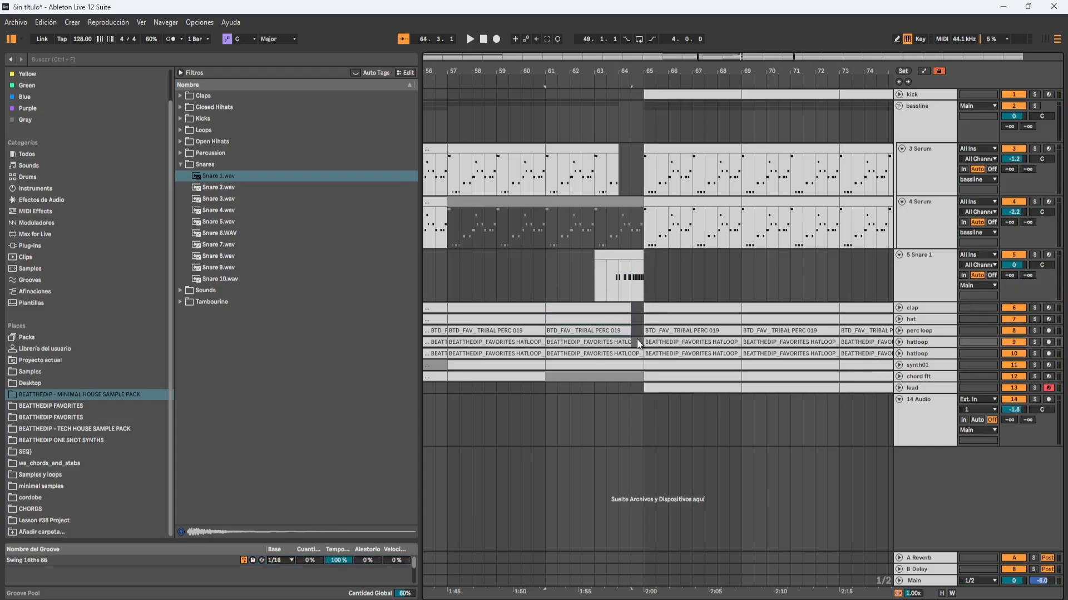
pyautogui.click(635, 351)
pyautogui.press('space')
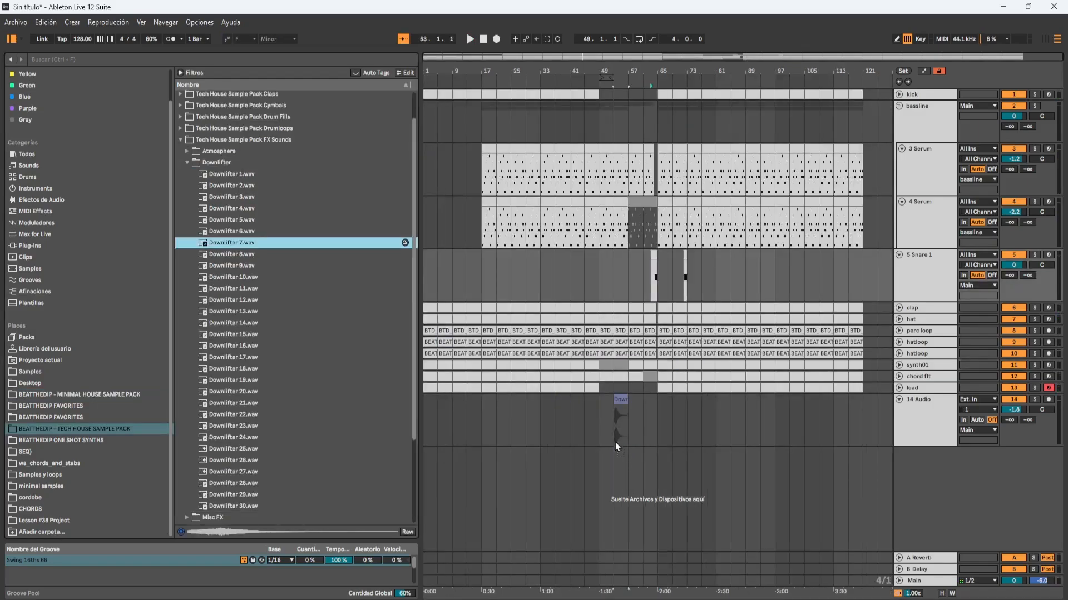
# - Place Downlifter 7.wav at bar 49 and Downlifter 9.wav at bar 53 on the same audio track
pyautogui.moveTo(615, 442); pyautogui.dragTo(605, 428)
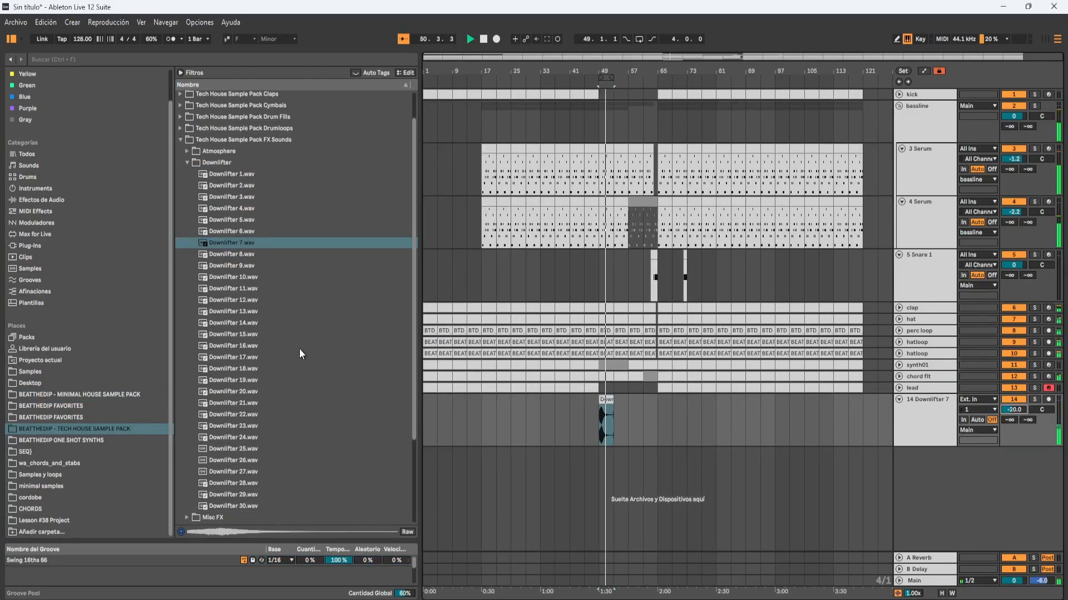
pyautogui.click(252, 267)
pyautogui.moveTo(244, 267); pyautogui.dragTo(619, 438)
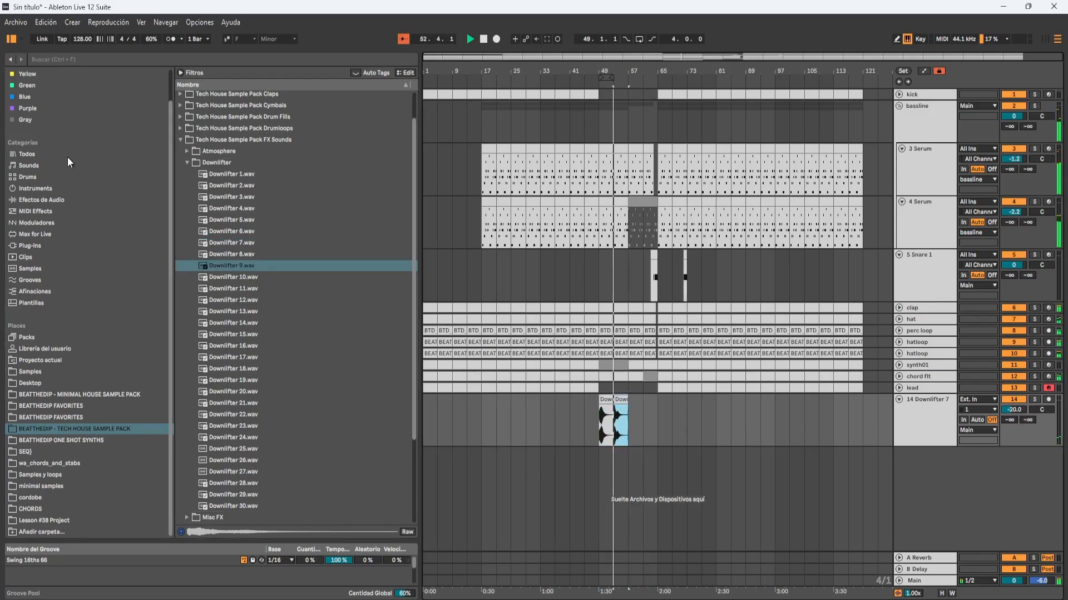
# - Audition Downlifter 10, 11 and 14, and place Downlifter 14.wav at bar 57 on a new audio track
pyautogui.click(236, 278)
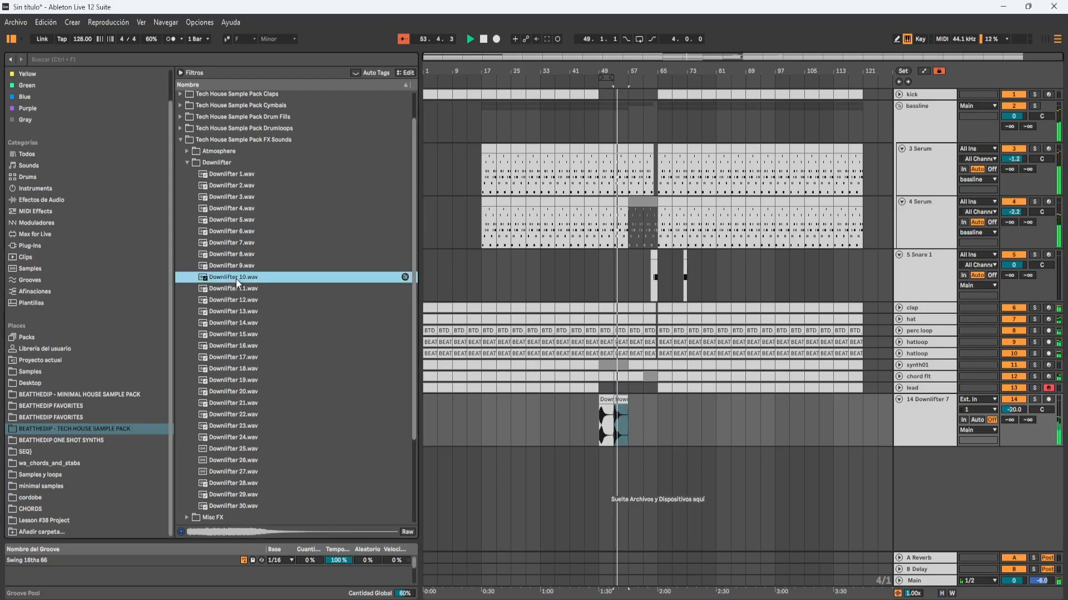
pyautogui.click(239, 288)
pyautogui.click(245, 322)
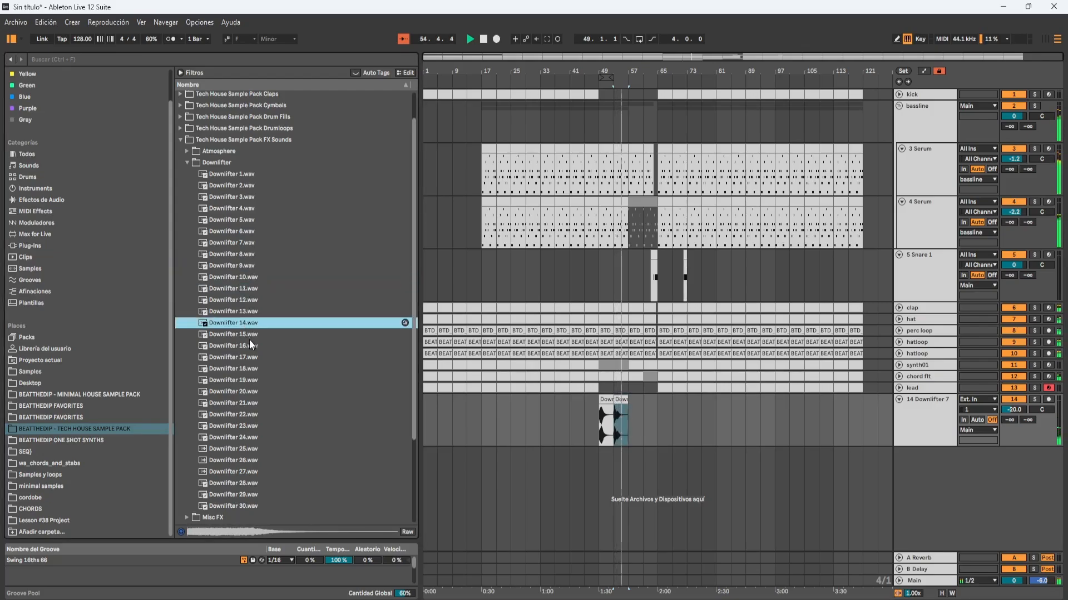
pyautogui.scroll(-1, 248, 342)
pyautogui.moveTo(245, 288); pyautogui.dragTo(632, 462)
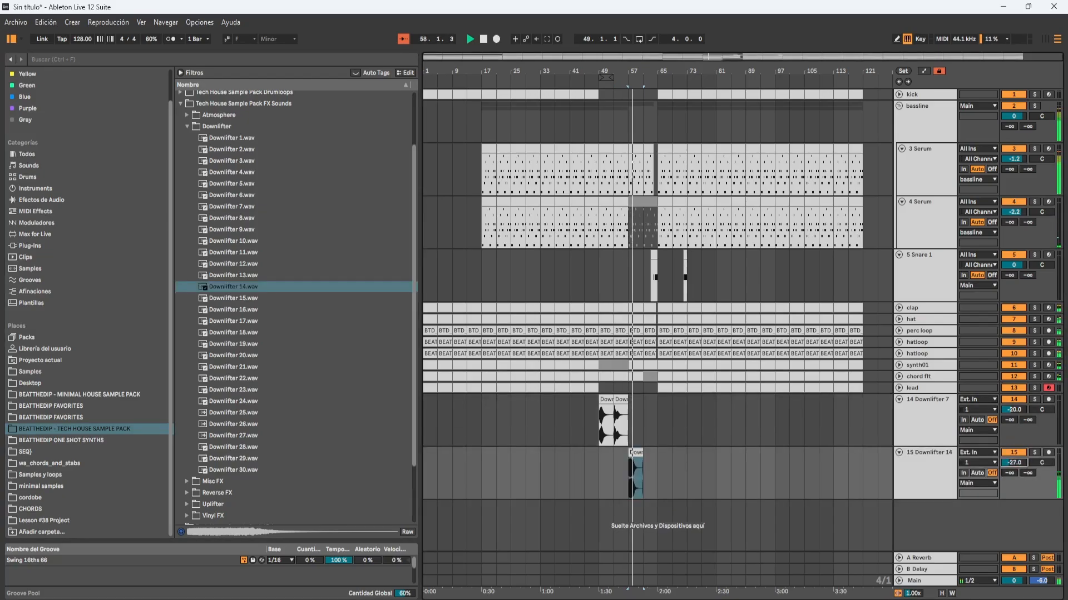
# - Place Downlifter 16.wav at bar 63 on the Downlifter 7 track, and fade out the end of the Downlifter 9 clip
pyautogui.click(223, 313)
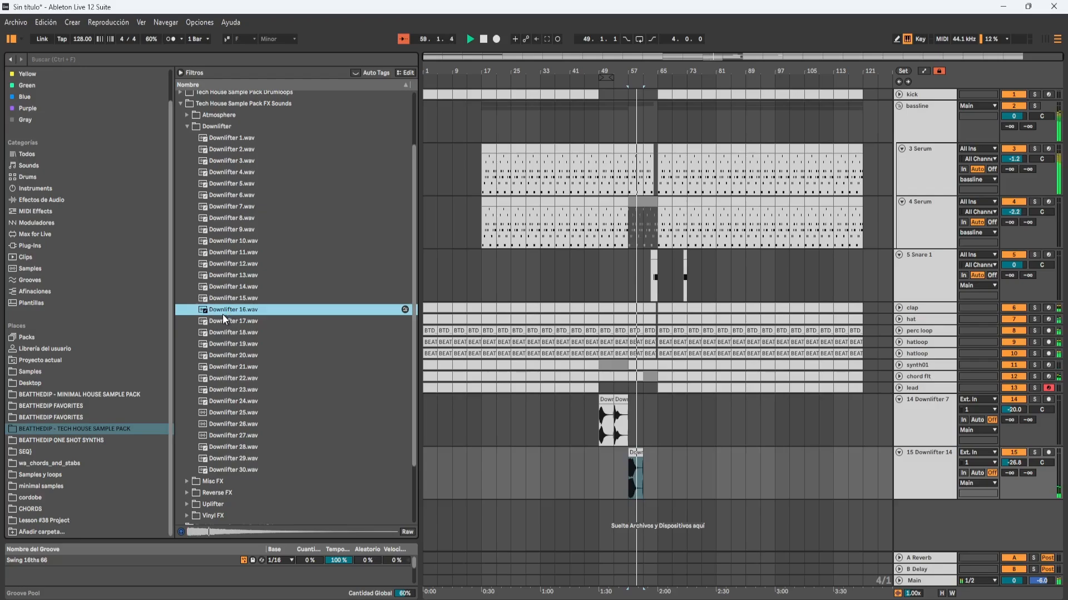
pyautogui.moveTo(224, 331); pyautogui.dragTo(644, 418)
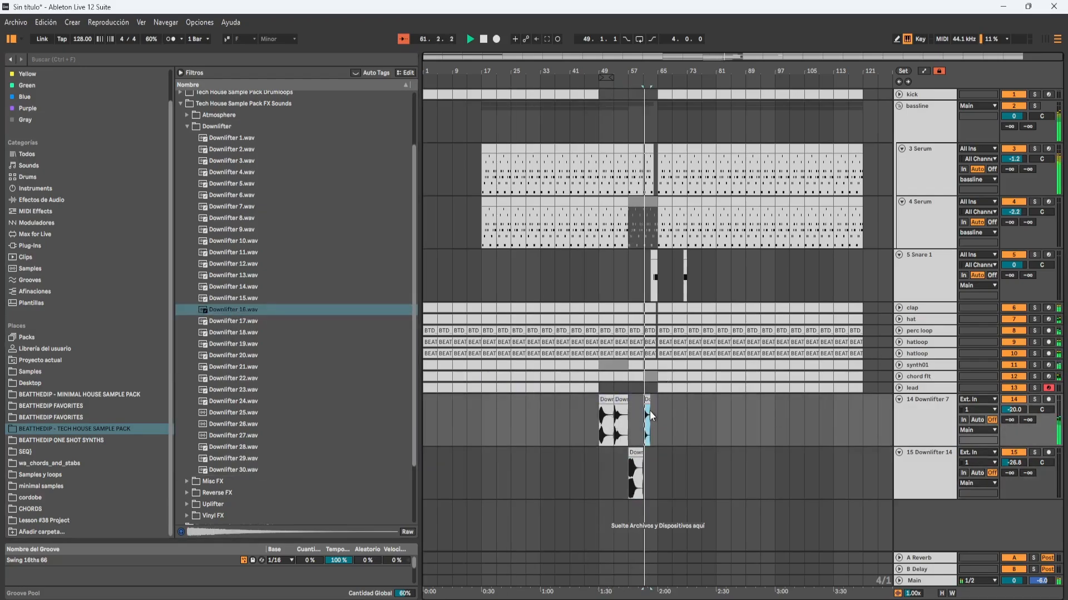
pyautogui.scroll(5, 649, 410)
pyautogui.moveTo(636, 401); pyautogui.dragTo(681, 408)
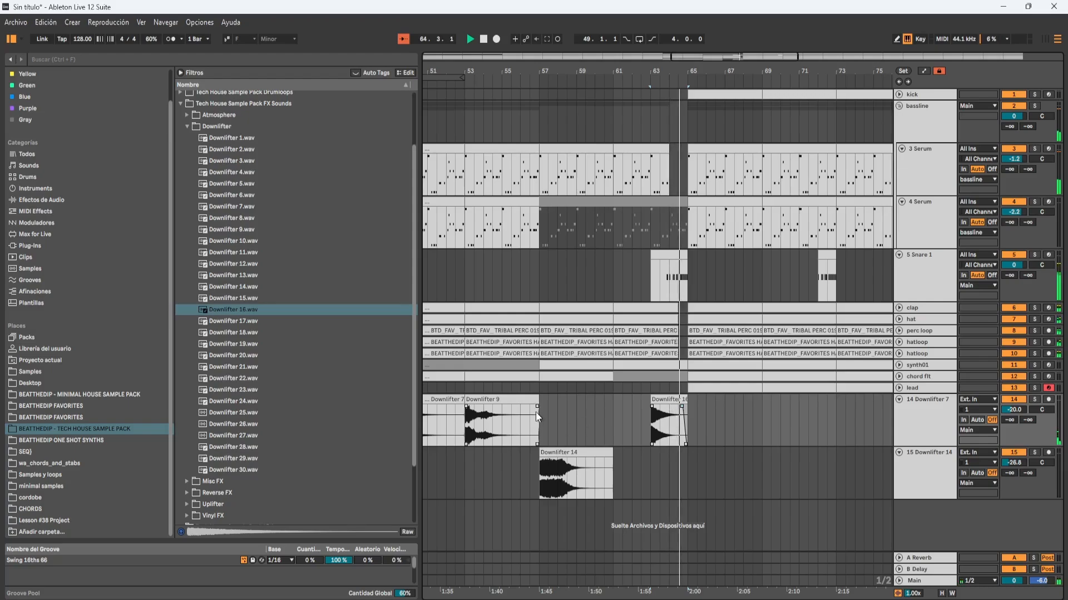
pyautogui.moveTo(537, 407); pyautogui.dragTo(532, 413)
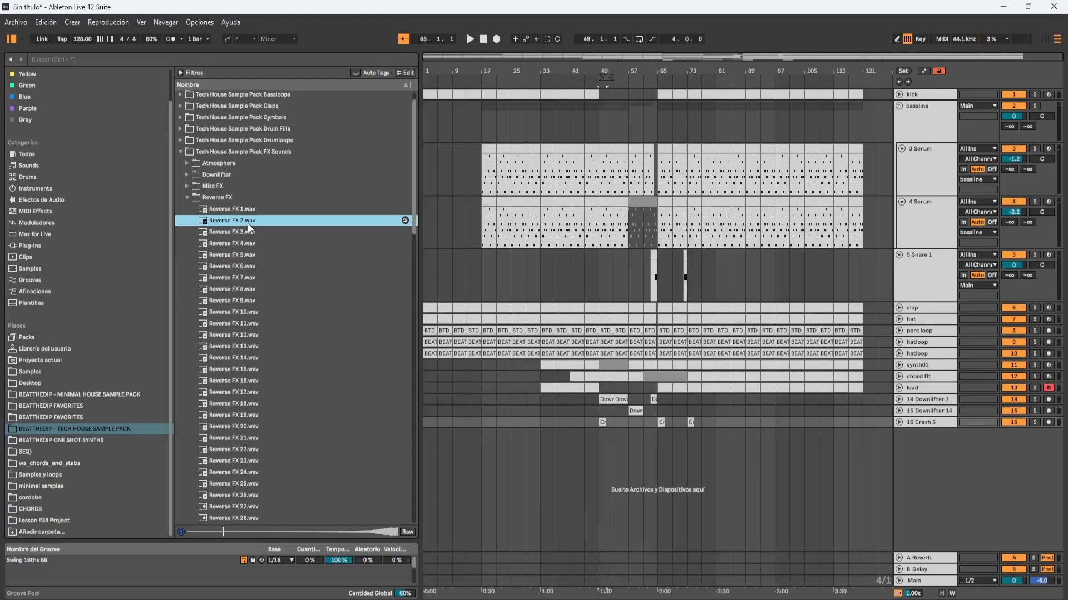
# - Place Reverse FX 2.wav from bar 61 to 65 on a new audio track and play it in context
pyautogui.moveTo(248, 221); pyautogui.dragTo(646, 462)
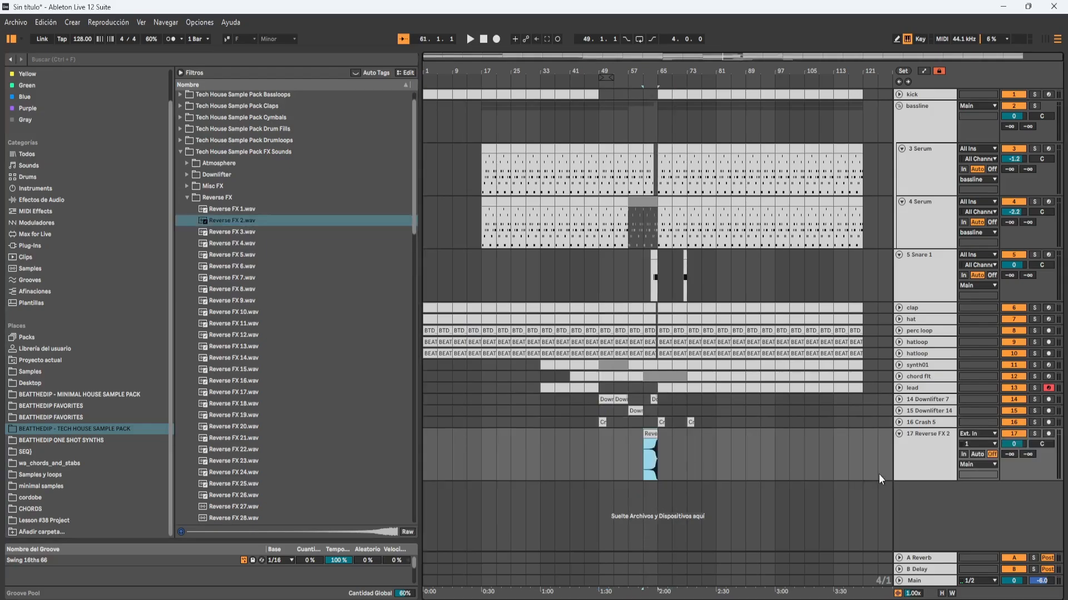
pyautogui.press('space')
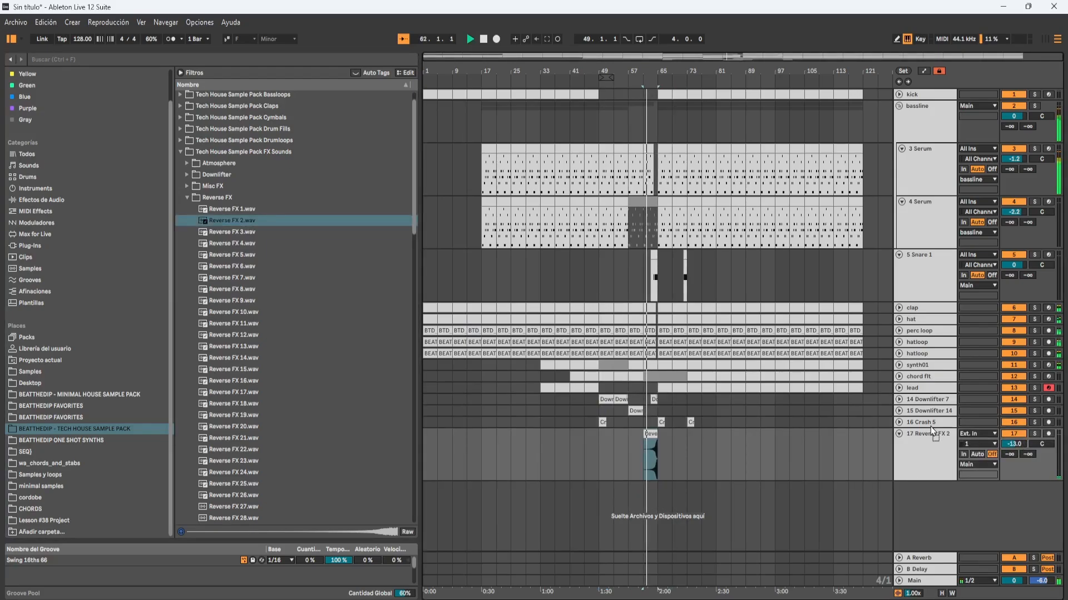
# - Move the Reverse FX 2 track above the Crash 5 track
pyautogui.moveTo(928, 433); pyautogui.dragTo(929, 420)
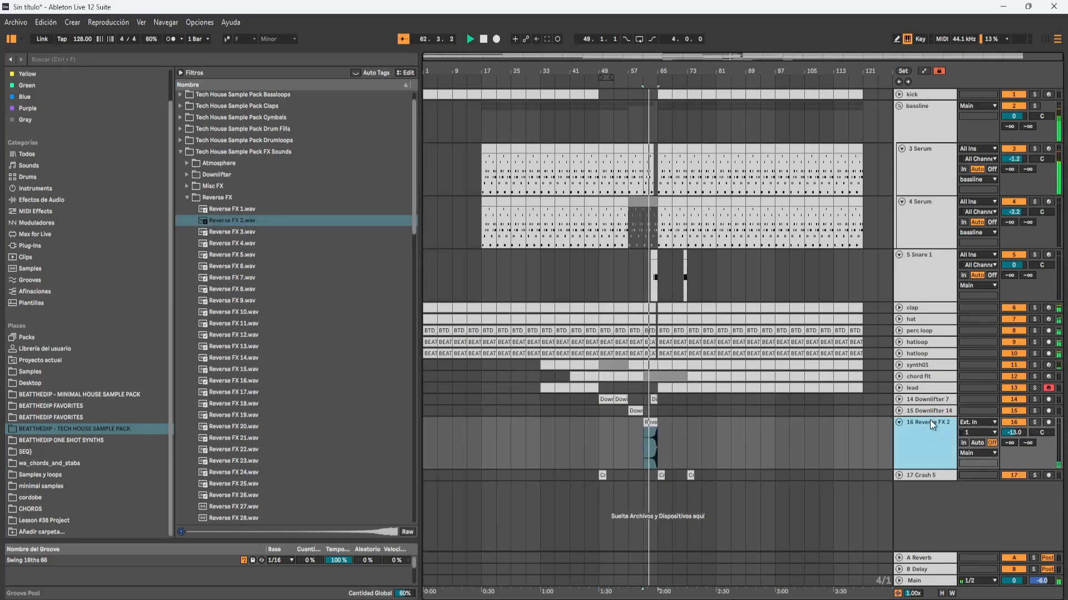
pyautogui.click(899, 424)
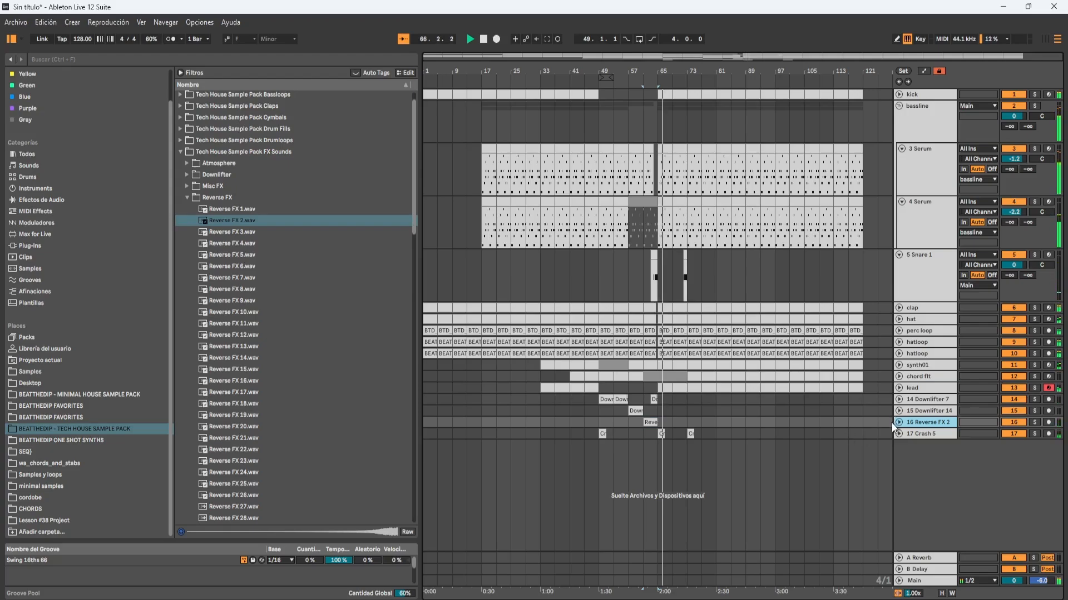
pyautogui.click(899, 423)
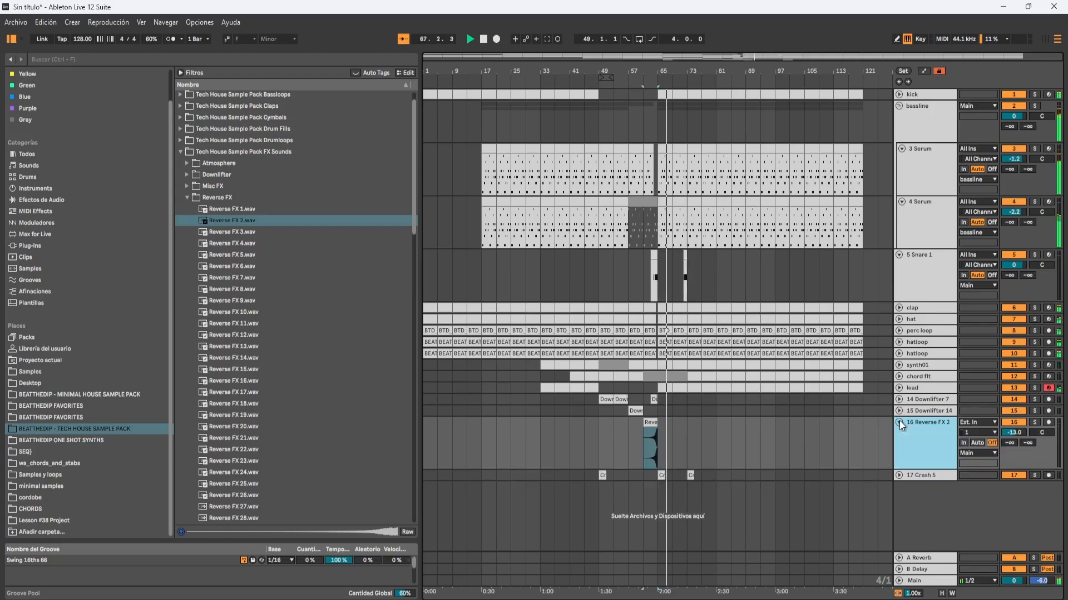
# - Copy the Reverse FX 2 clip to bar 69, lowering its clip gain to about -1.9 dB and the track volume to -14.0 dB
pyautogui.moveTo(652, 419); pyautogui.dragTo(686, 425)
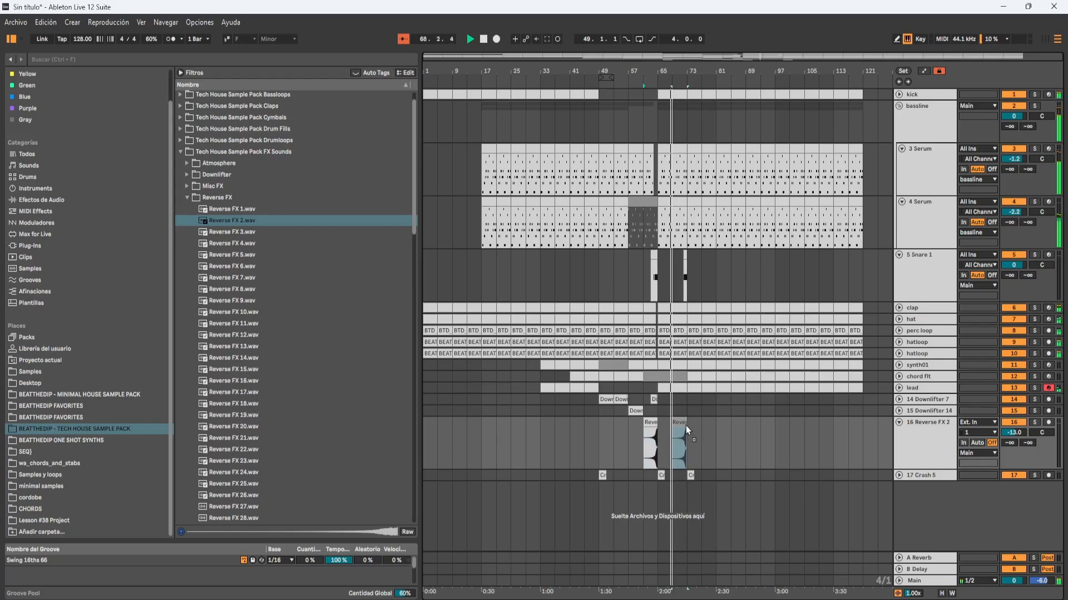
pyautogui.doubleClick(681, 425)
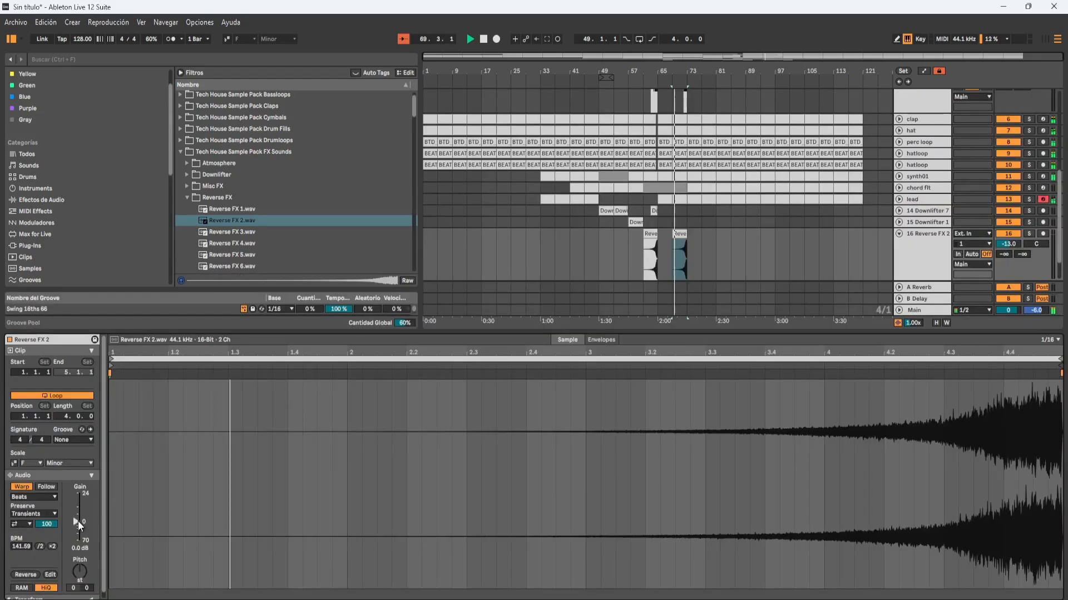
pyautogui.moveTo(78, 522); pyautogui.dragTo(78, 522)
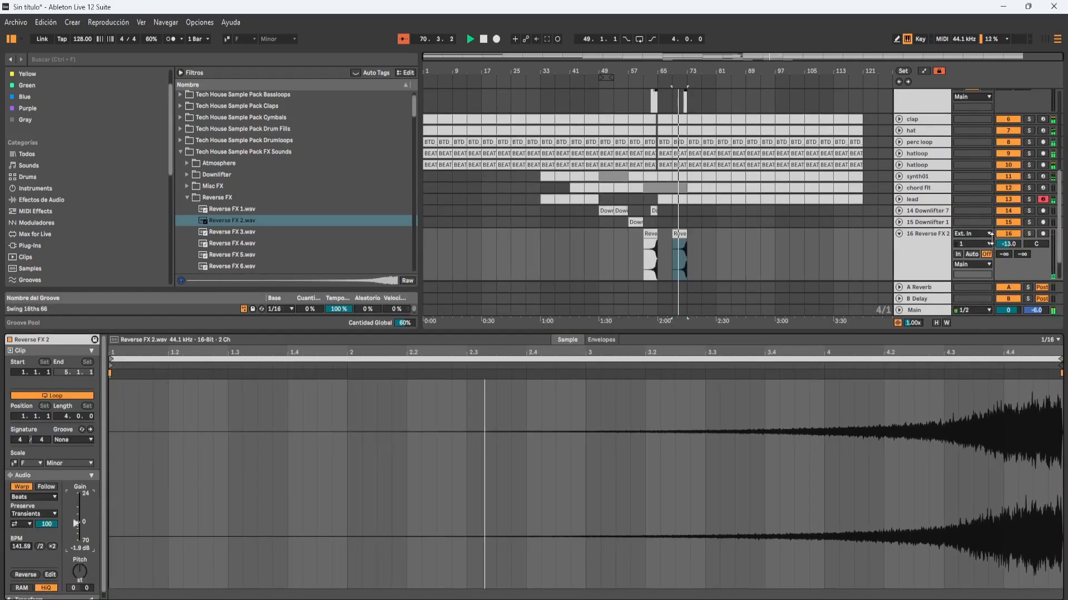
pyautogui.moveTo(829, 349); pyautogui.dragTo(831, 480)
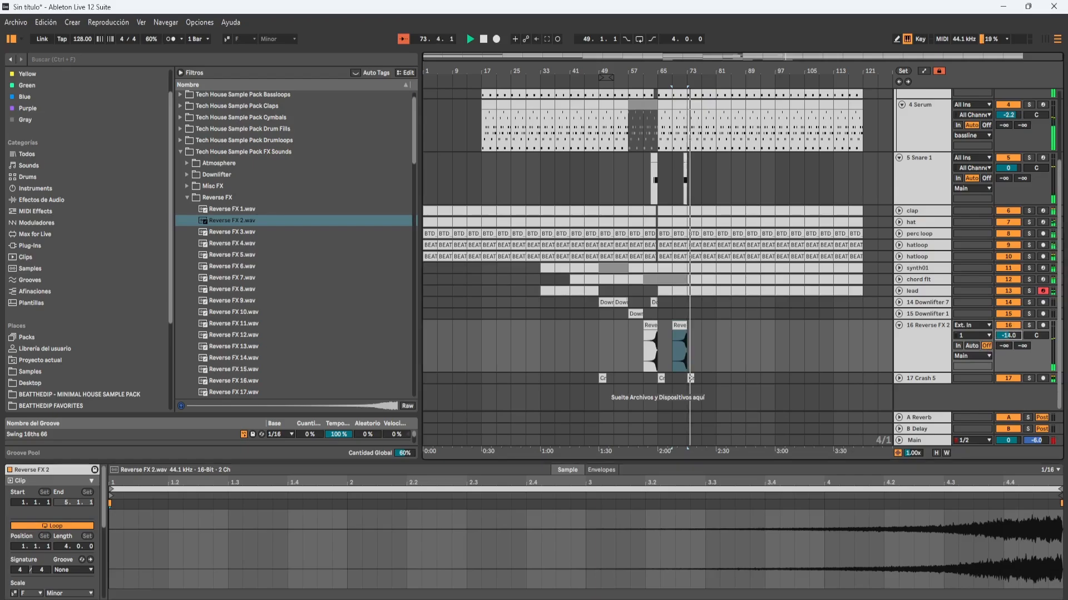
pyautogui.click(899, 326)
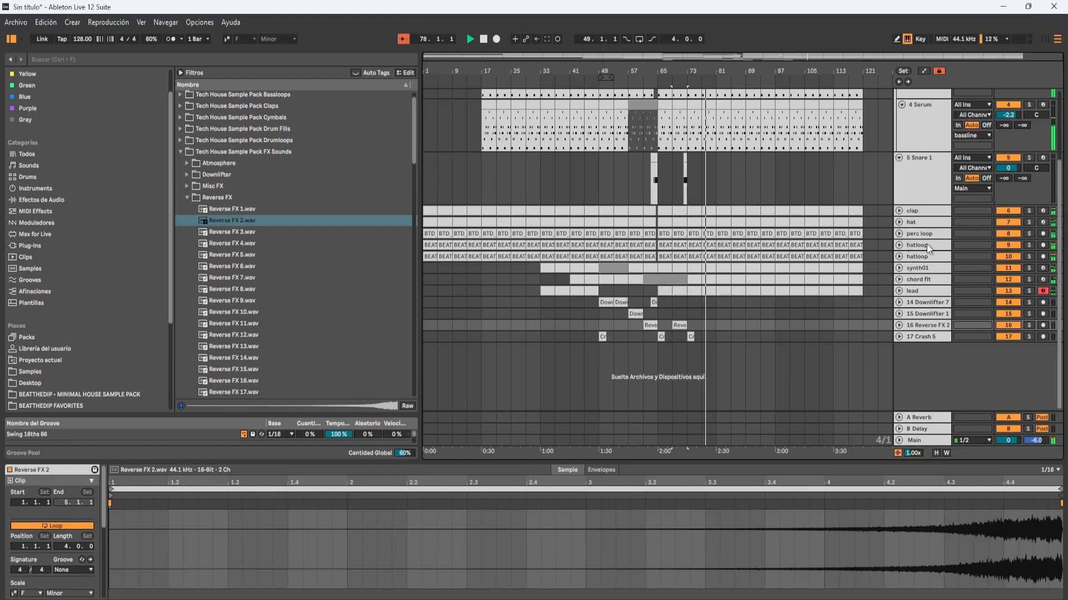
# - Briefly solo the hatloop on track 9 and lower its volume to about -16 dB
pyautogui.click(1028, 246)
pyautogui.click(1028, 245)
pyautogui.click(899, 245)
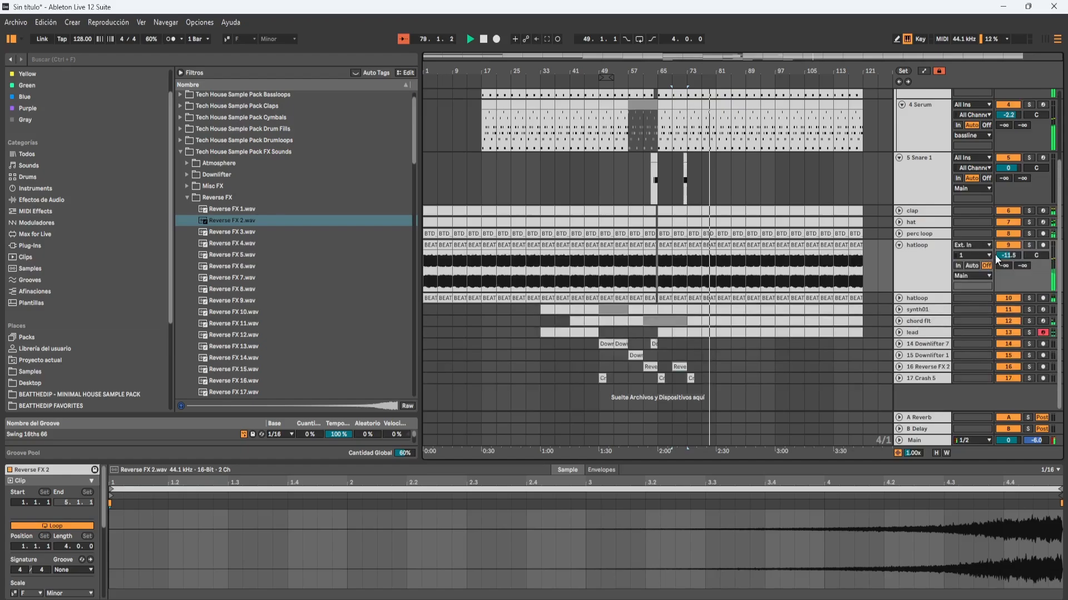
pyautogui.moveTo(1008, 255); pyautogui.dragTo(1008, 254)
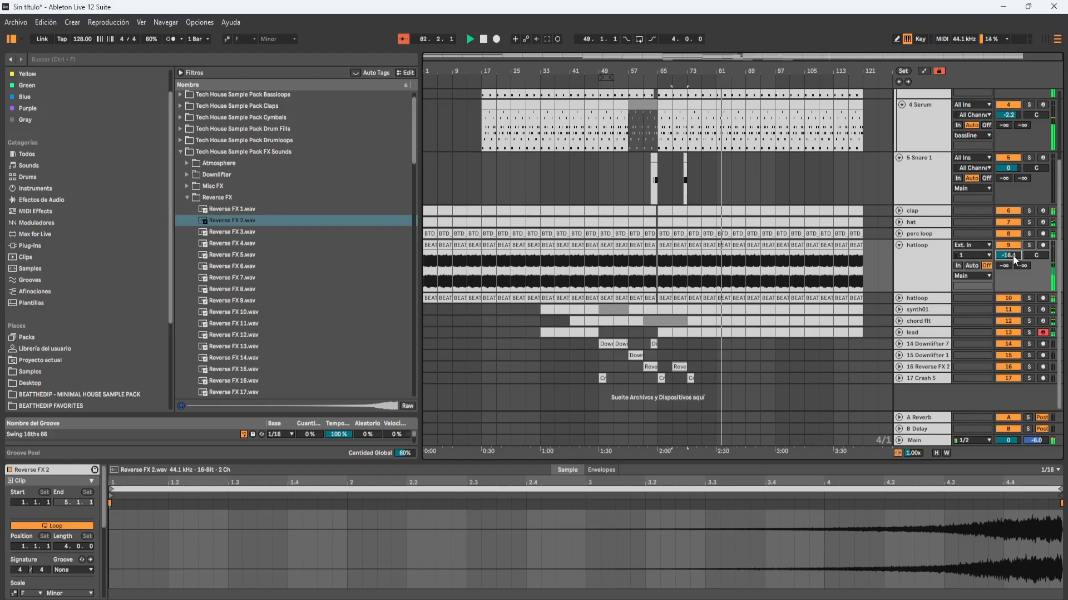
pyautogui.click(900, 245)
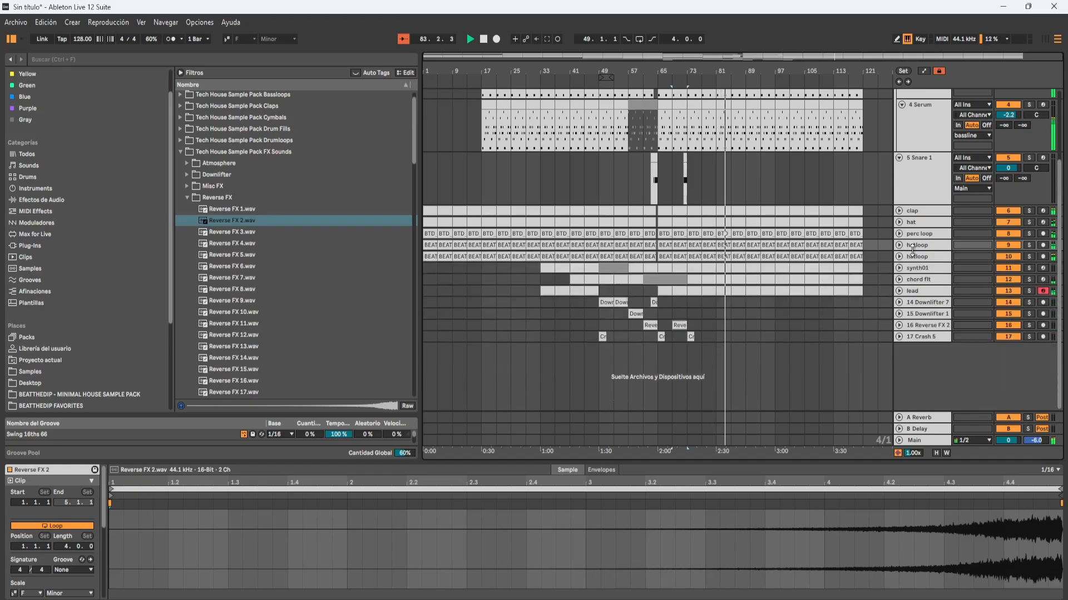
# - Move copies of the Reverse FX 2 clip at bar 69 and the crash at bar 73 to bars 85 and 89
pyautogui.scroll(2, 907, 274)
pyautogui.scroll(2, 902, 271)
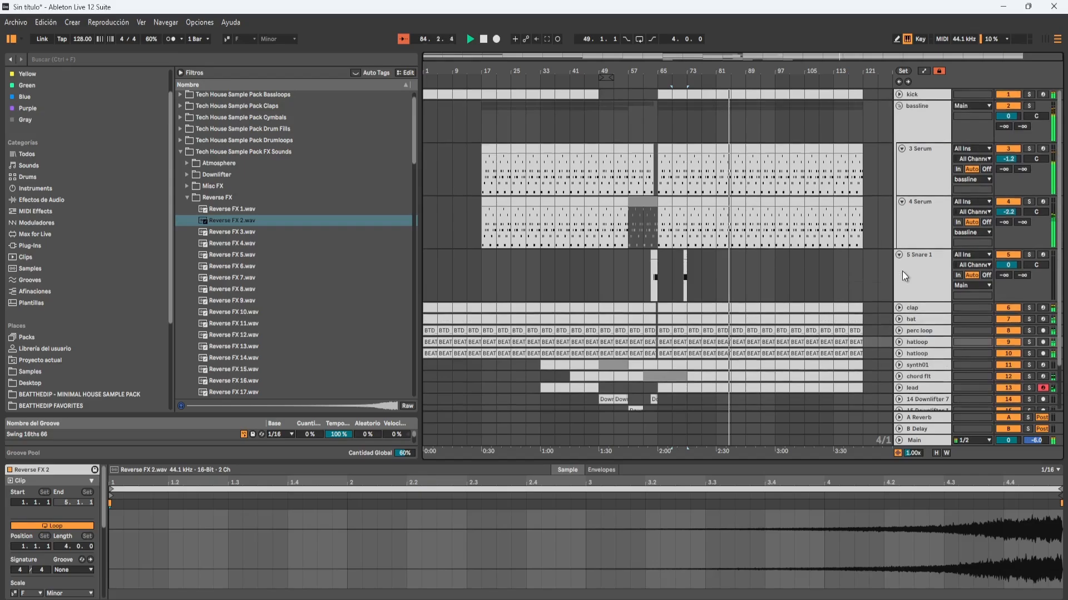
pyautogui.scroll(-3, 667, 233)
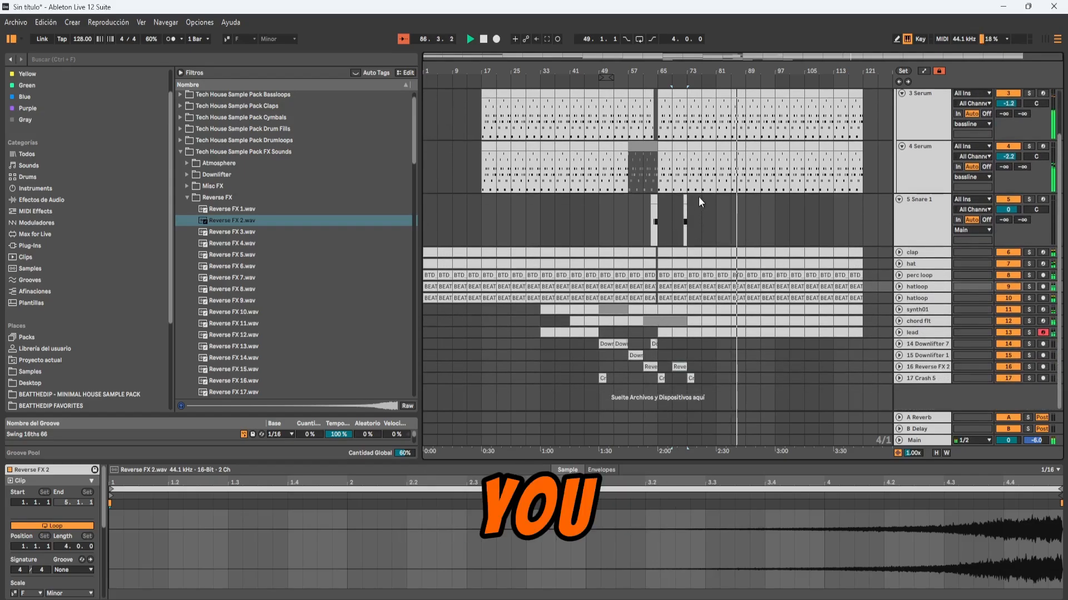
pyautogui.keyDown('shift'); pyautogui.click(690, 377); pyautogui.keyUp('shift')
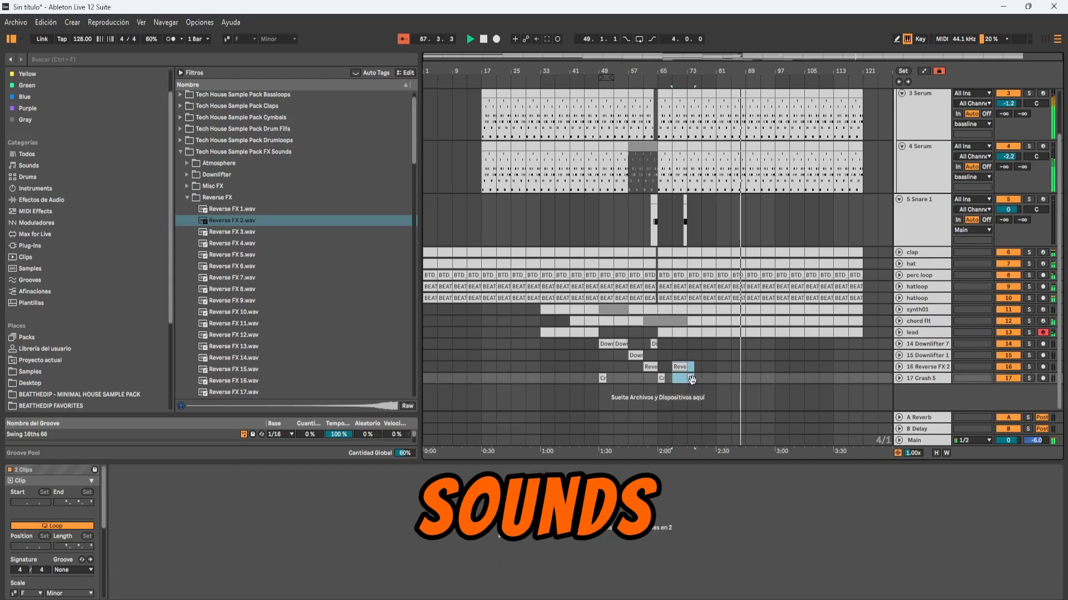
pyautogui.moveTo(691, 379); pyautogui.dragTo(754, 380)
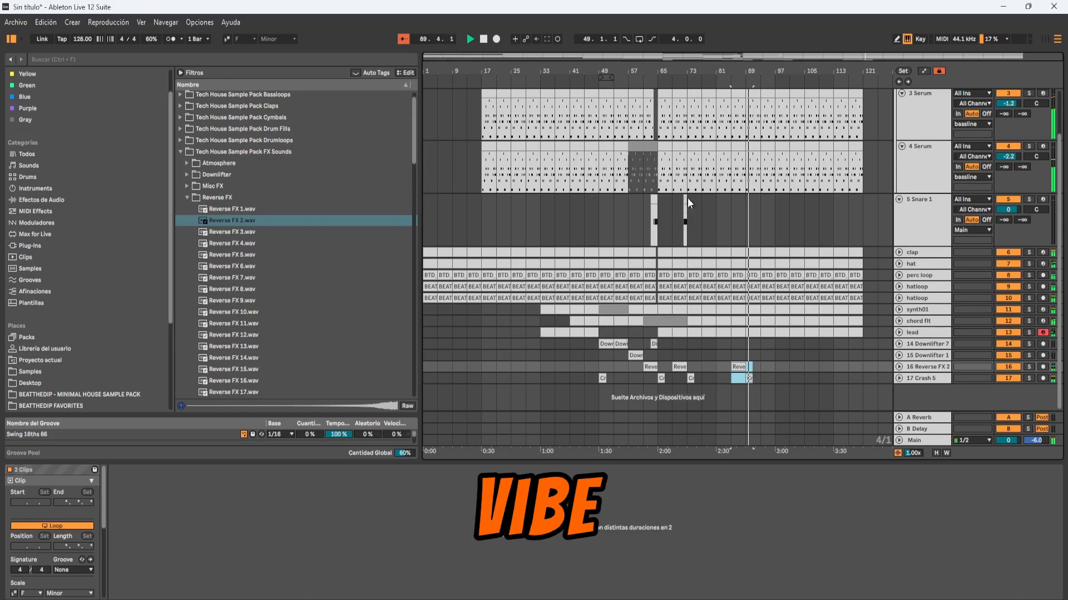
# - Duplicate the Snare 1 section from bars 69 to 85 so the snare fill repeats at bar 88
pyautogui.moveTo(672, 219); pyautogui.dragTo(737, 222)
pyautogui.hotkey('ctrl', 'd')
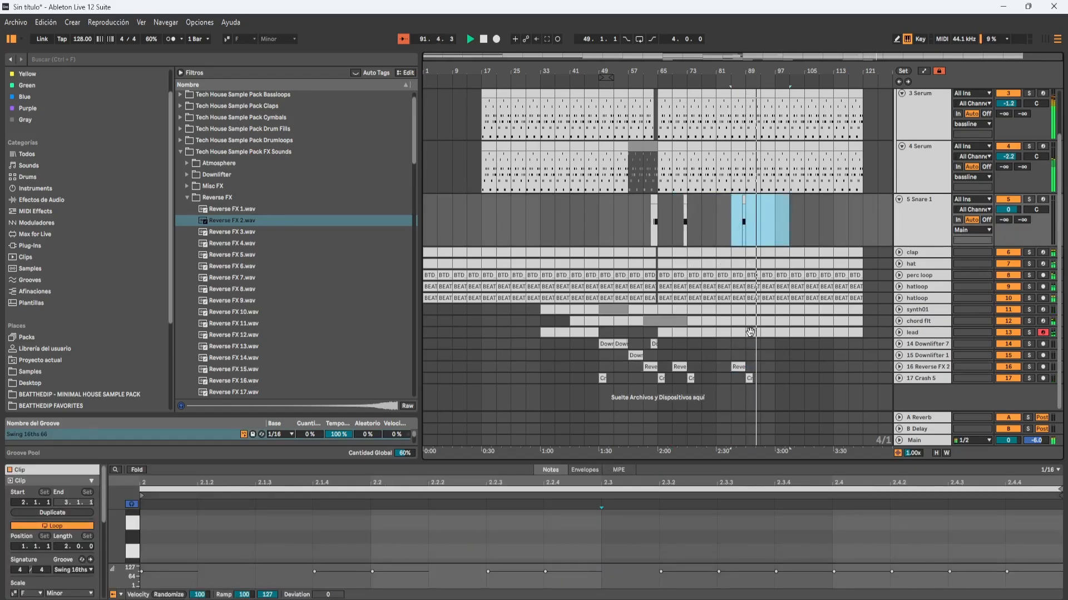
pyautogui.click(809, 203)
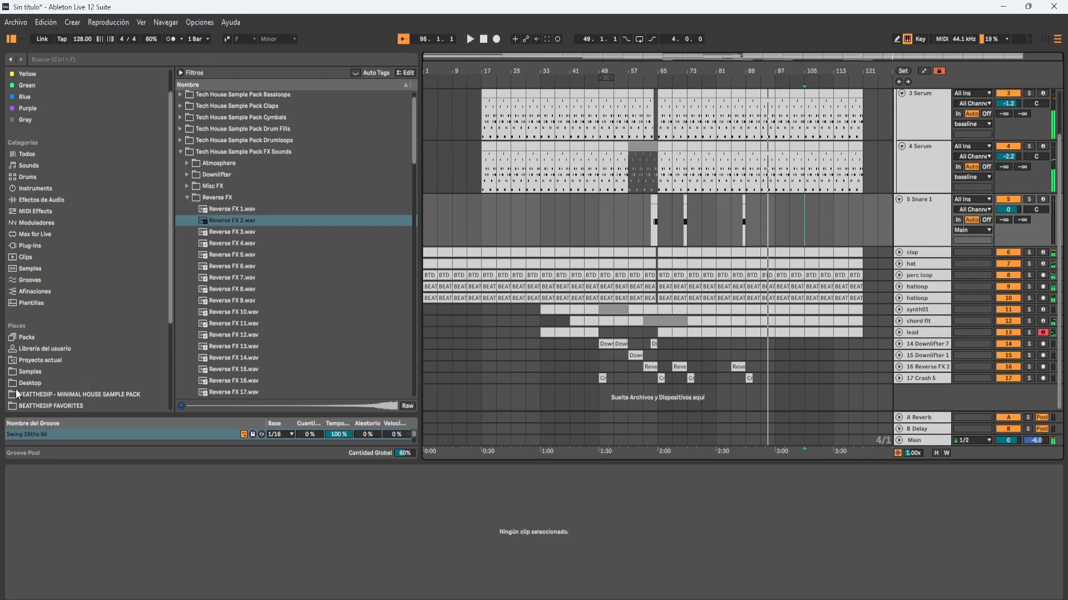
# - Audition texture loops 010, 009, 008 and 007, and place BTD_MHP2_130 bpm_TEXTURE 007.wav from bar 1 to 121 on the empty audio track
pyautogui.scroll(-5, 6, 305)
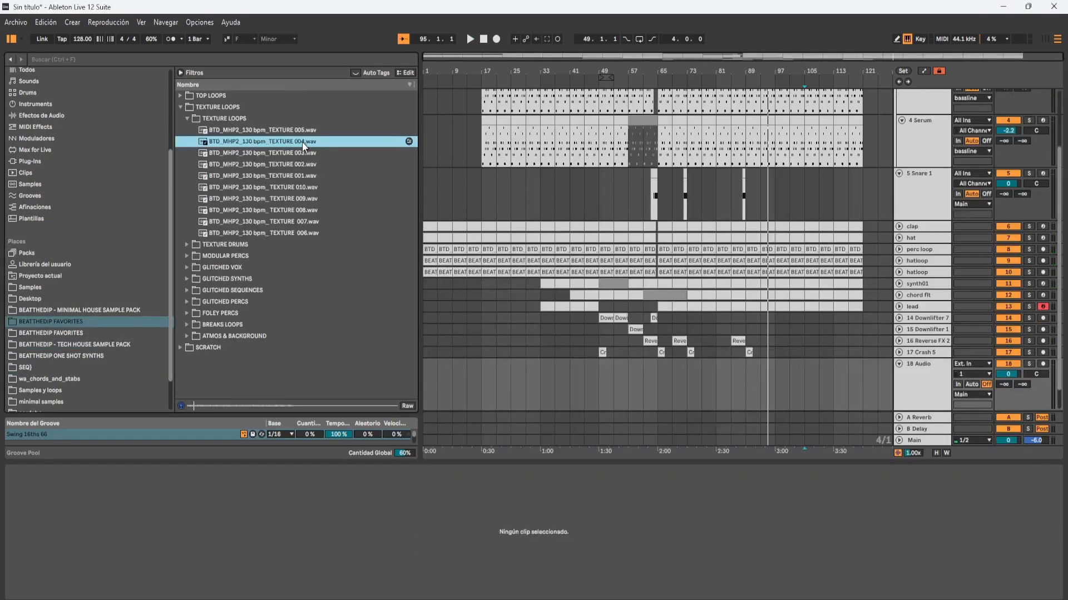
pyautogui.click(290, 187)
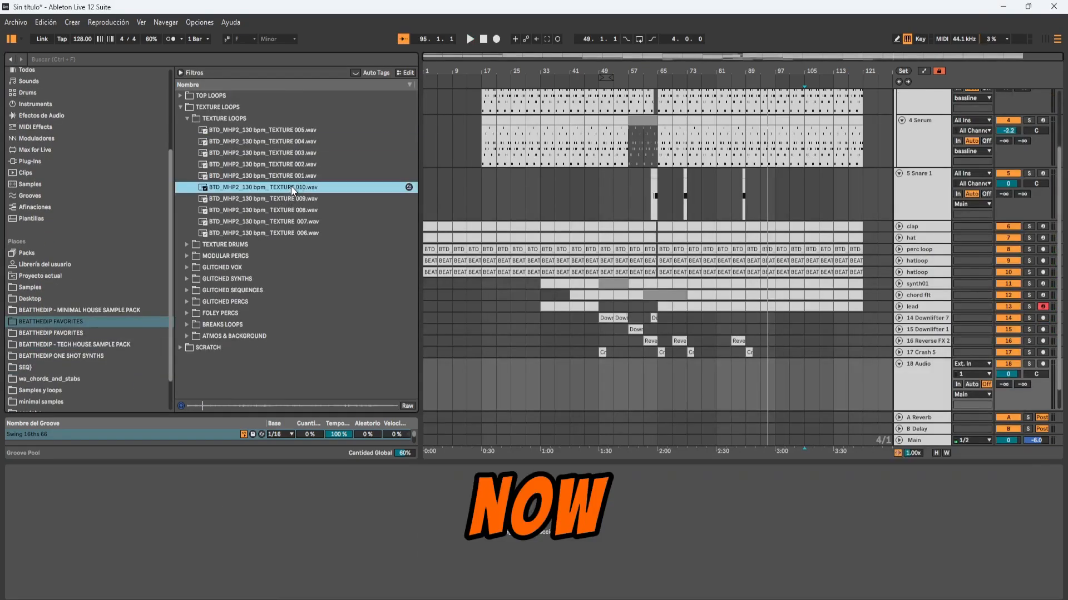
pyautogui.click(295, 199)
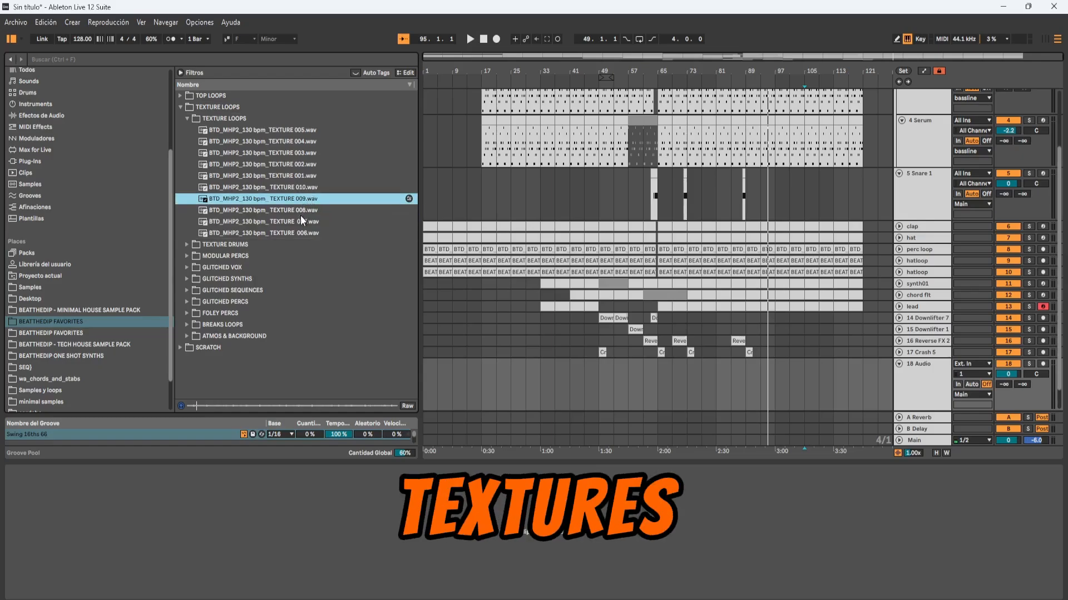
pyautogui.click(301, 213)
pyautogui.click(301, 222)
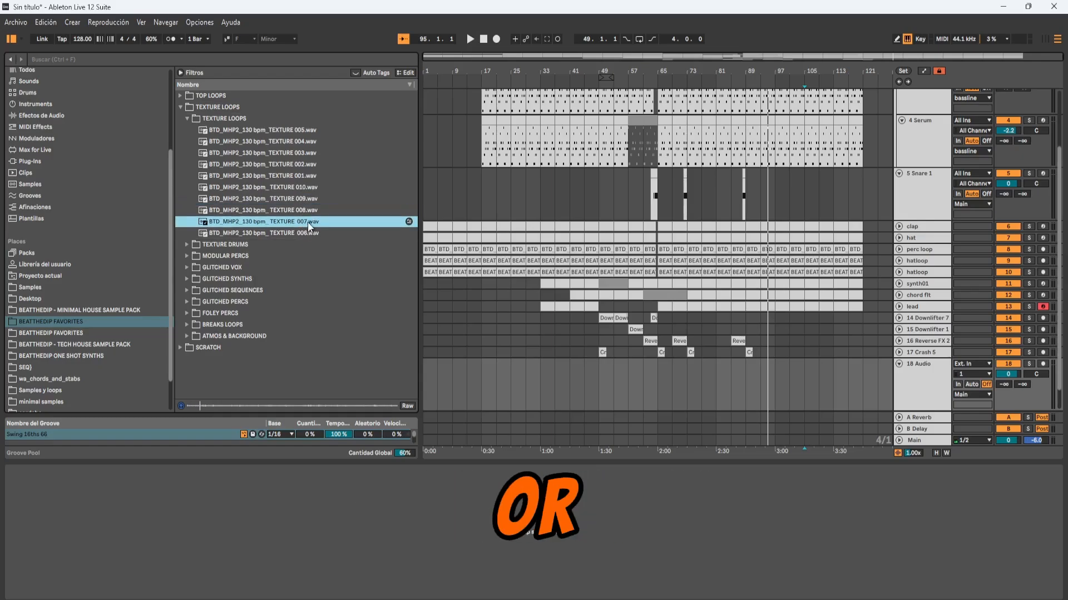
pyautogui.moveTo(308, 222); pyautogui.dragTo(473, 382)
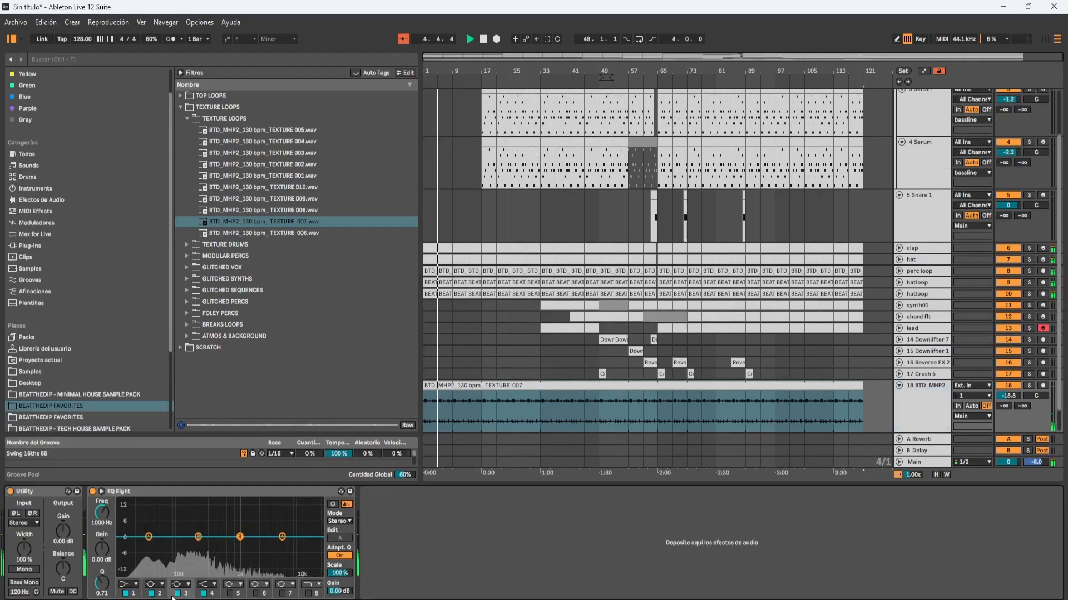
# - Turn EQ Eight band 2 on the texture track into a low cut at 178 Hz with Q 0.28, and fold the track
pyautogui.click(155, 584)
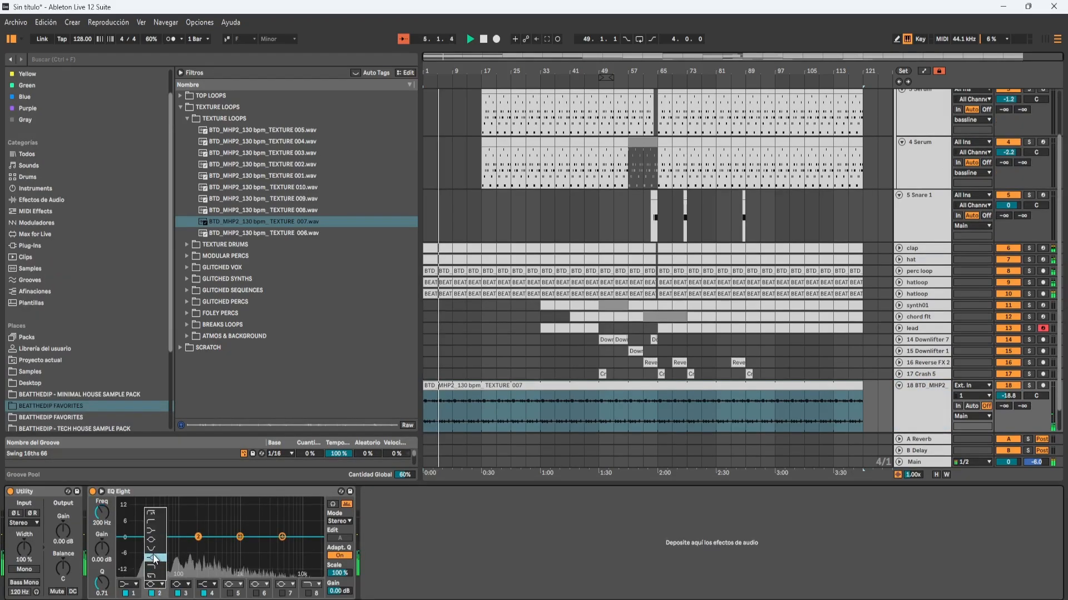
pyautogui.click(156, 523)
pyautogui.moveTo(198, 546); pyautogui.dragTo(195, 557)
pyautogui.scroll(-1, 989, 358)
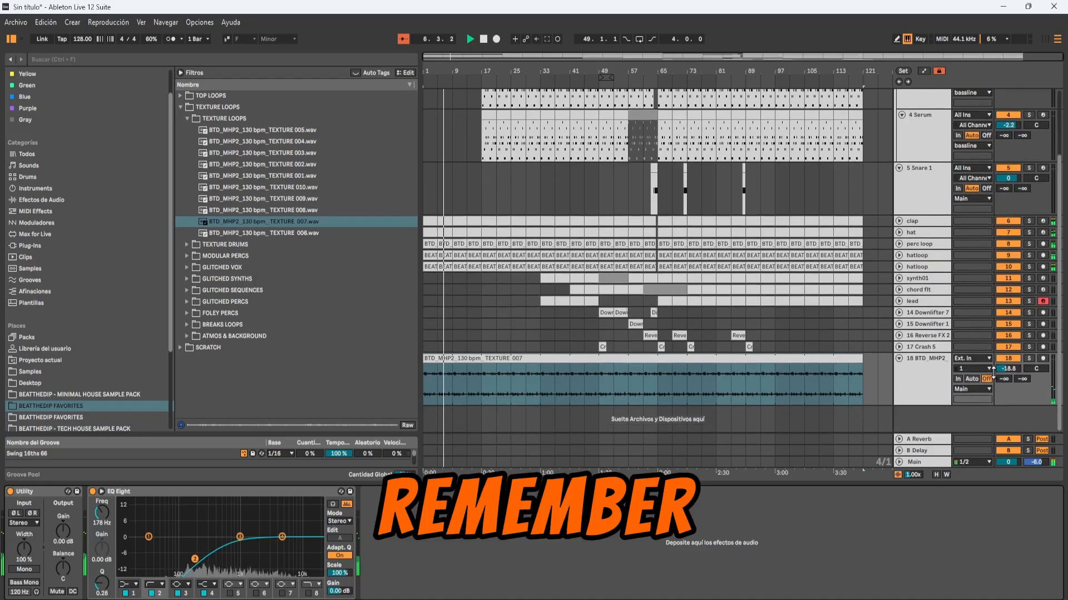
pyautogui.click(899, 359)
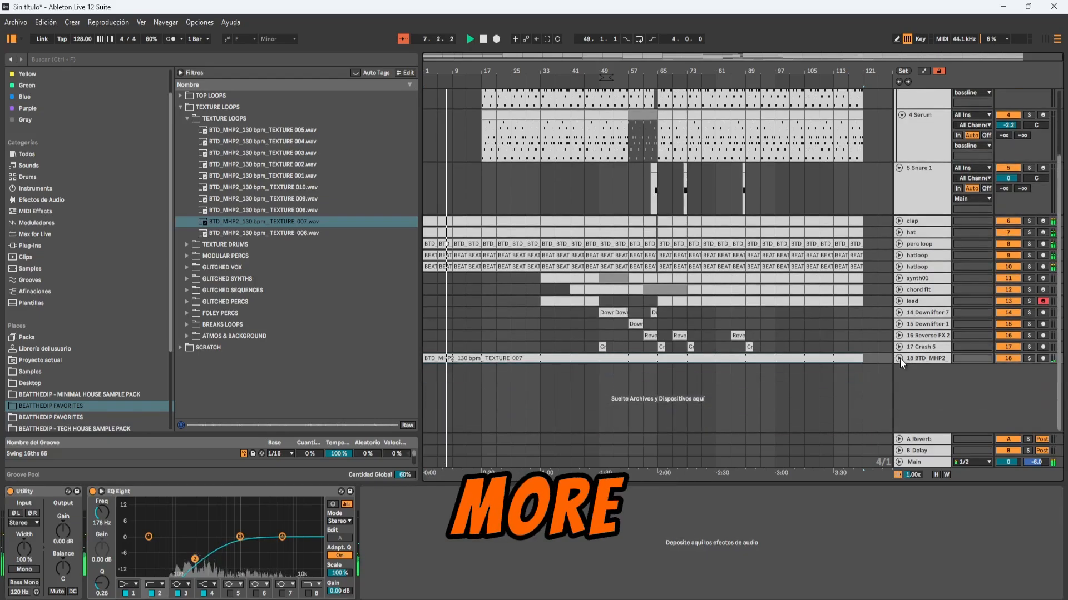
# - Add a new audio track and audition the Fmin 002, Dbmin 012 and Gmin 016 synth loops from BEATTHEDIP FAVORITES
pyautogui.rightClick(944, 383)
pyautogui.click(956, 389)
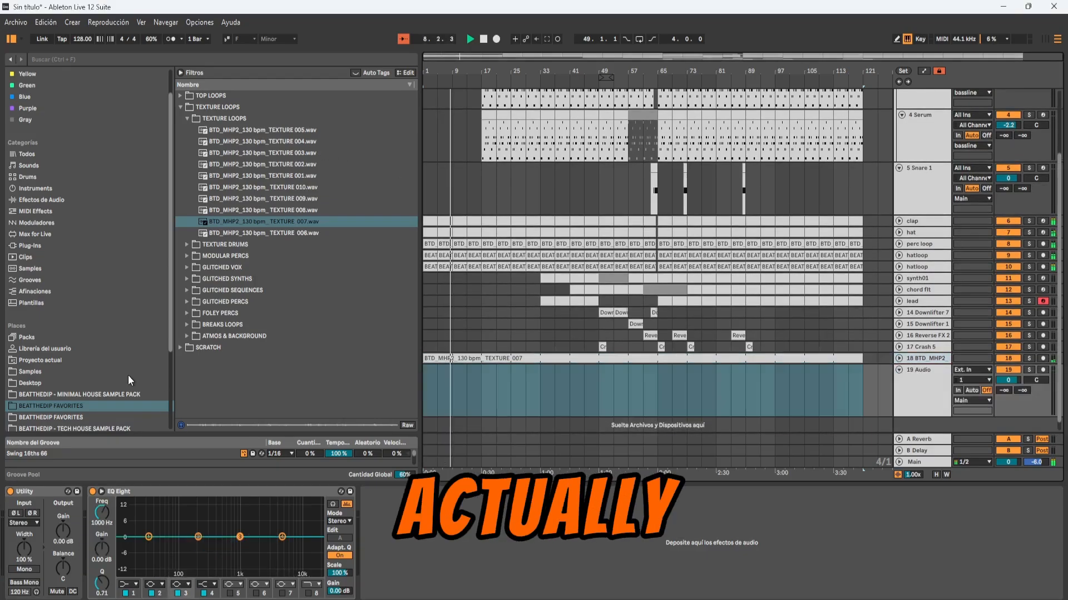
pyautogui.click(82, 417)
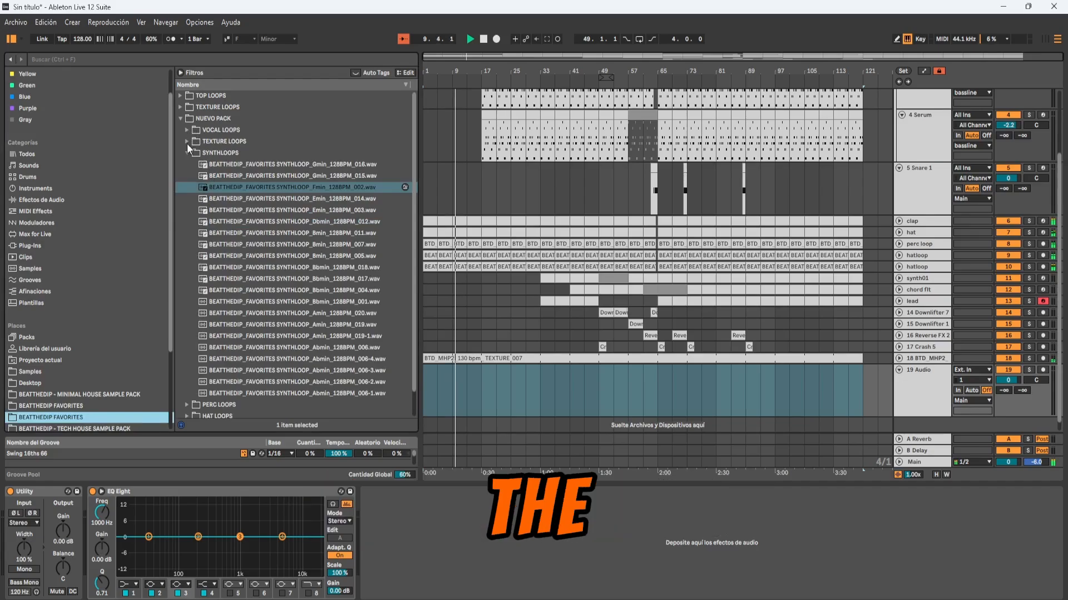
pyautogui.click(289, 188)
pyautogui.click(287, 223)
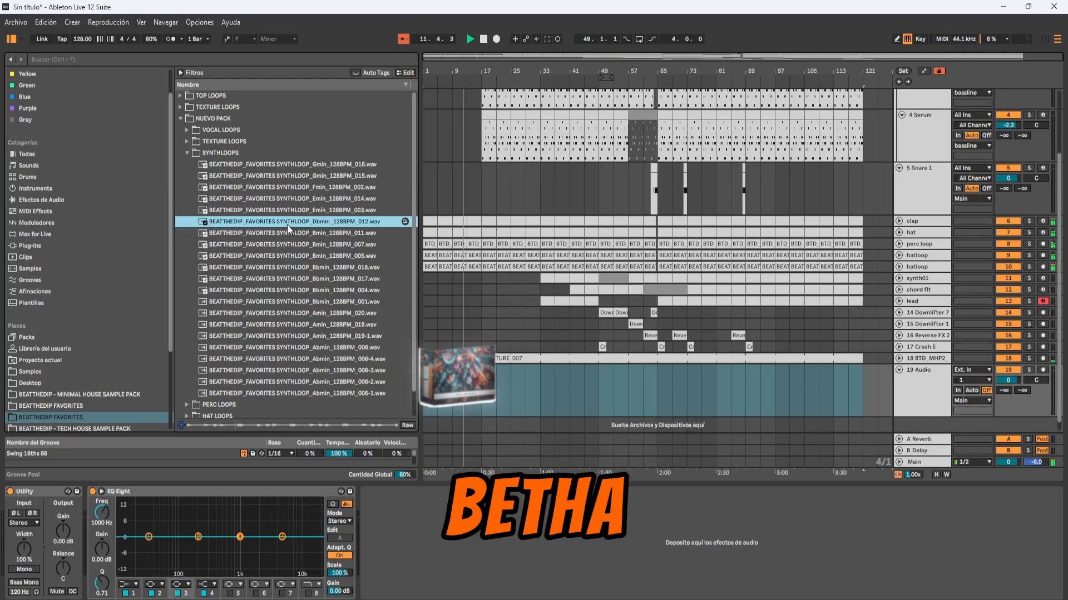
pyautogui.click(320, 167)
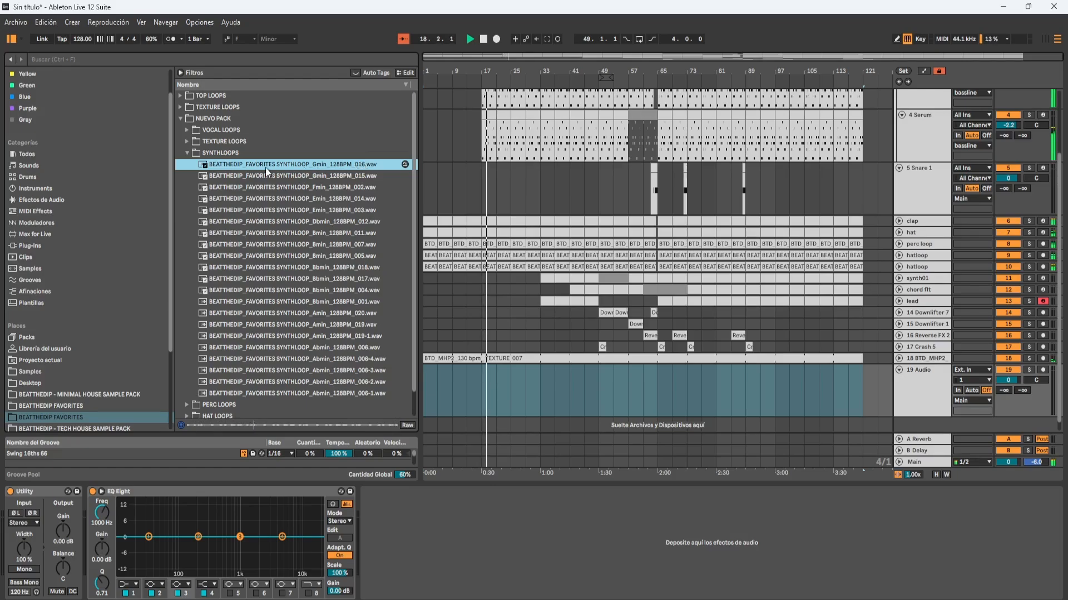
# - Place BEATTHEDIP_FAVORITES TEXTURE LOOPS_128Bpm_010.wav from bar 1 to 121 on the new audio track and set its volume to -11.8 dB
pyautogui.click(197, 148)
pyautogui.click(188, 141)
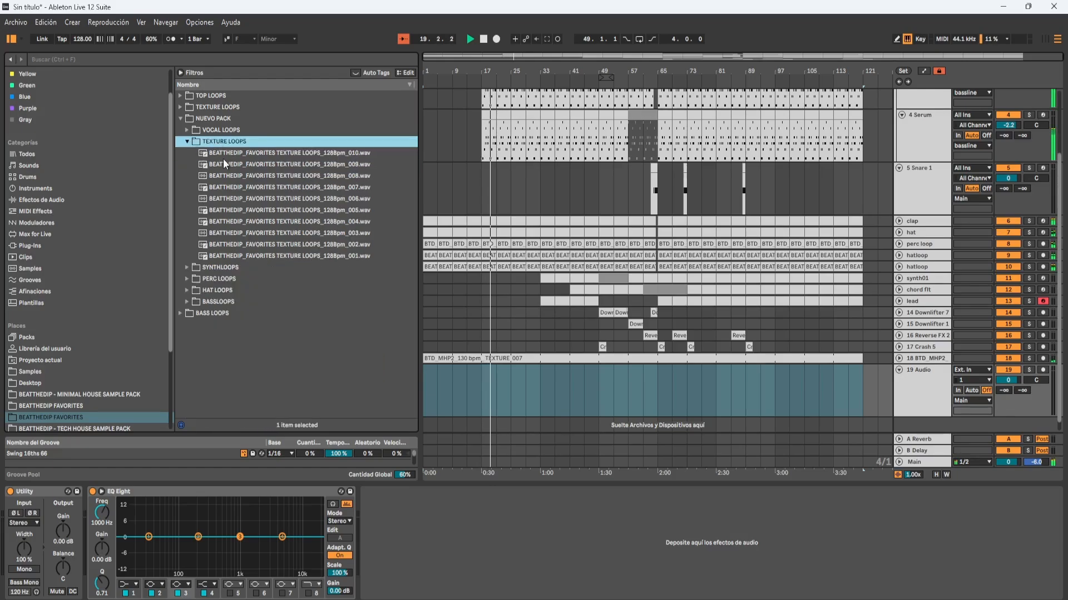
pyautogui.click(298, 154)
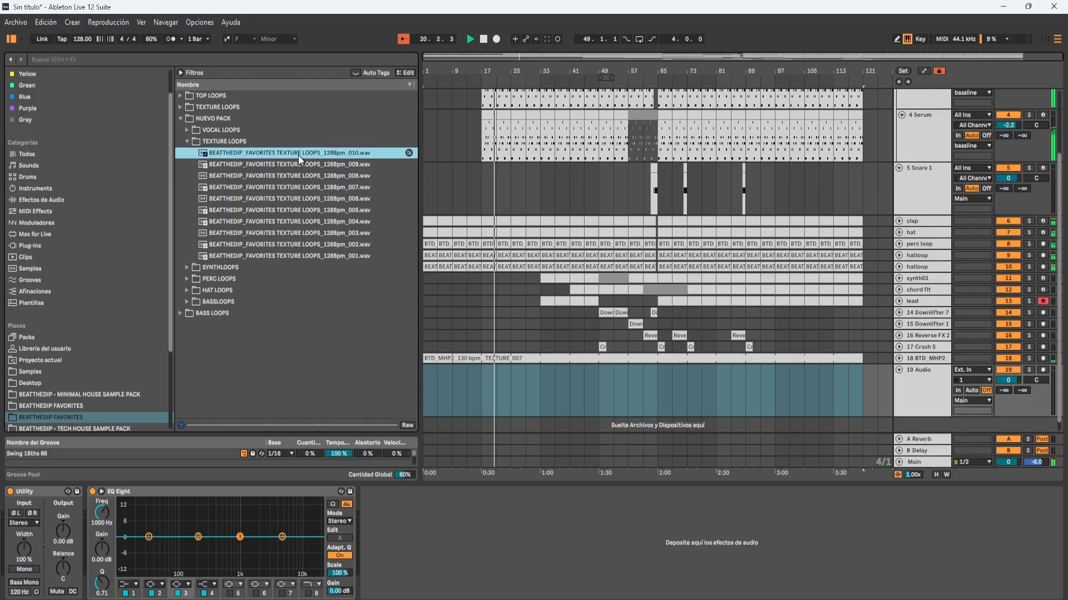
pyautogui.moveTo(299, 156)
pyautogui.mouseDown()
pyautogui.moveTo(428, 408)
pyautogui.moveTo(437, 372)
pyautogui.mouseUp()
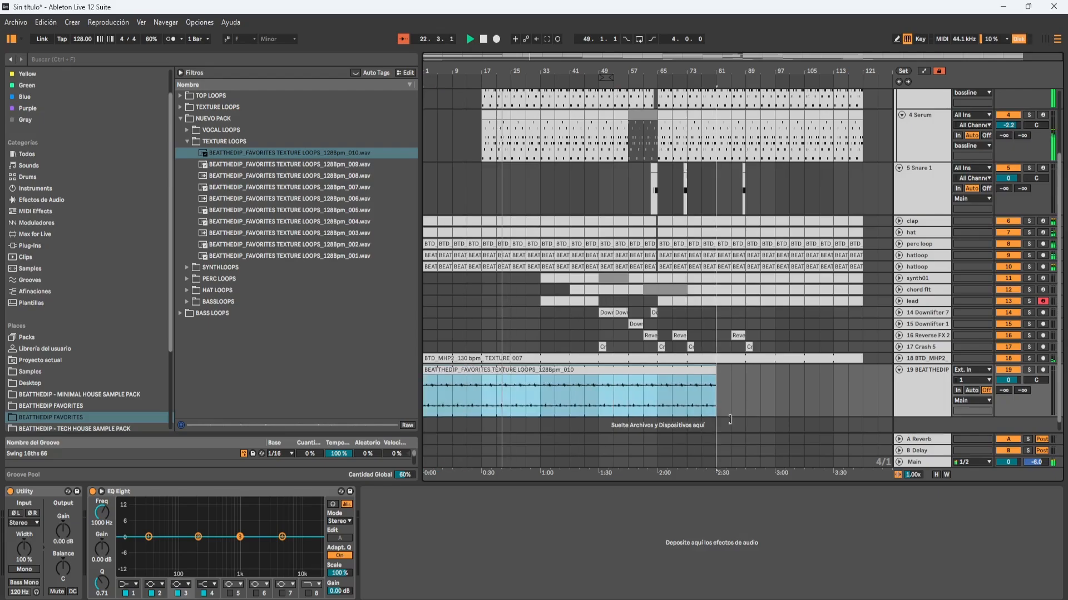
pyautogui.moveTo(816, 421); pyautogui.dragTo(863, 421)
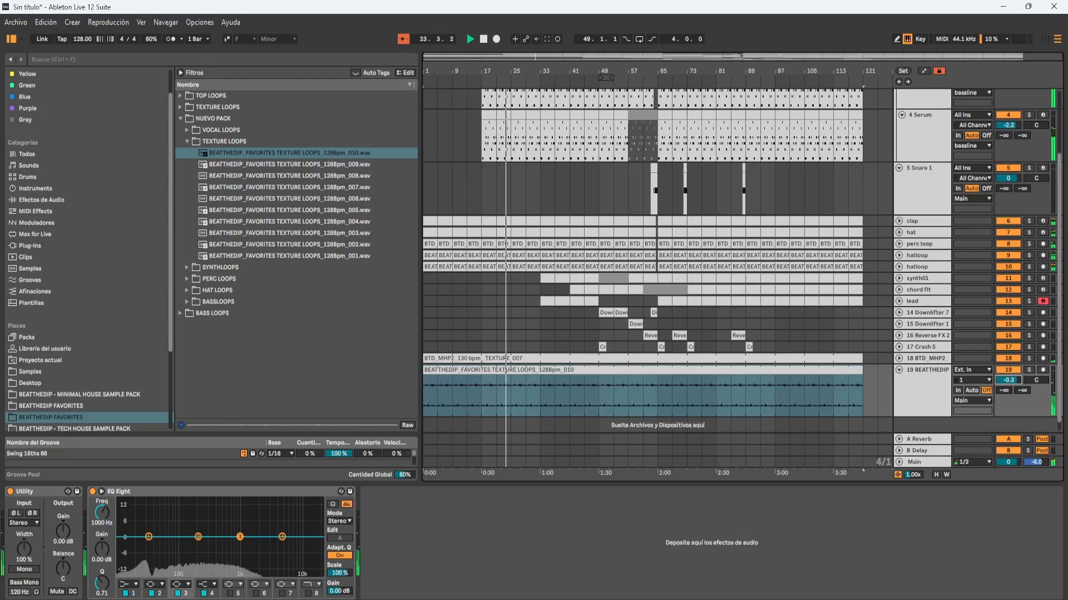
pyautogui.click(899, 370)
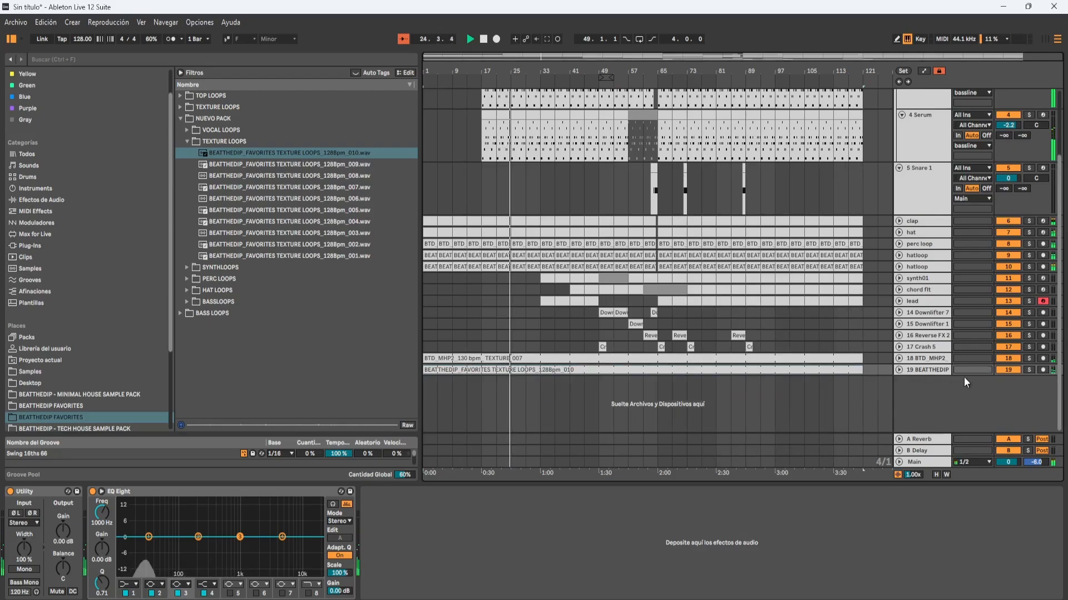
pyautogui.click(899, 370)
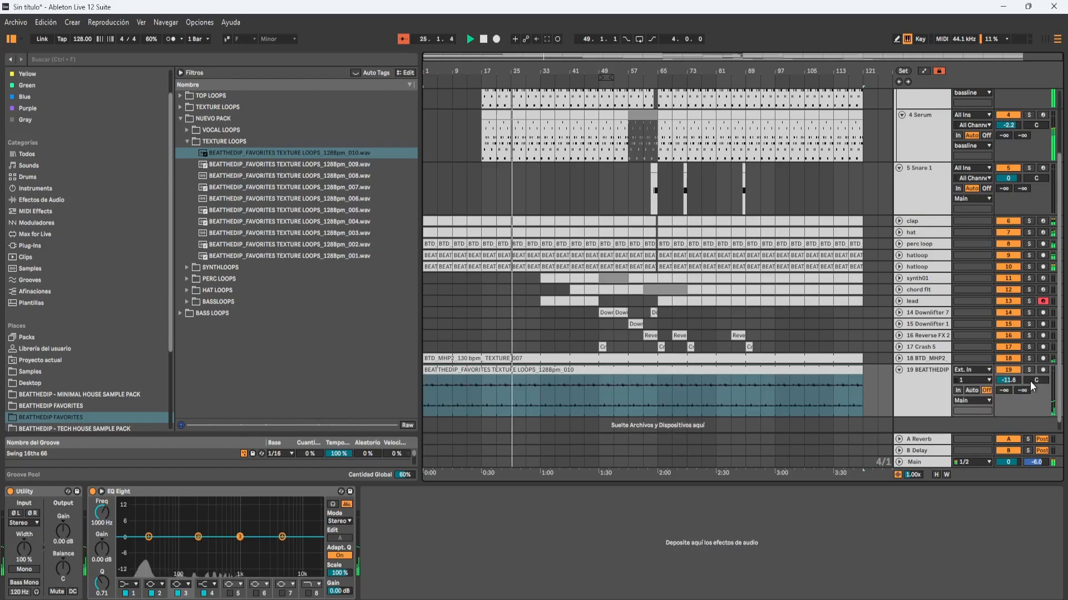
# - Fold the second texture track and audition perc loops 020 and 018 from the NUEVO PACK folder
pyautogui.click(901, 371)
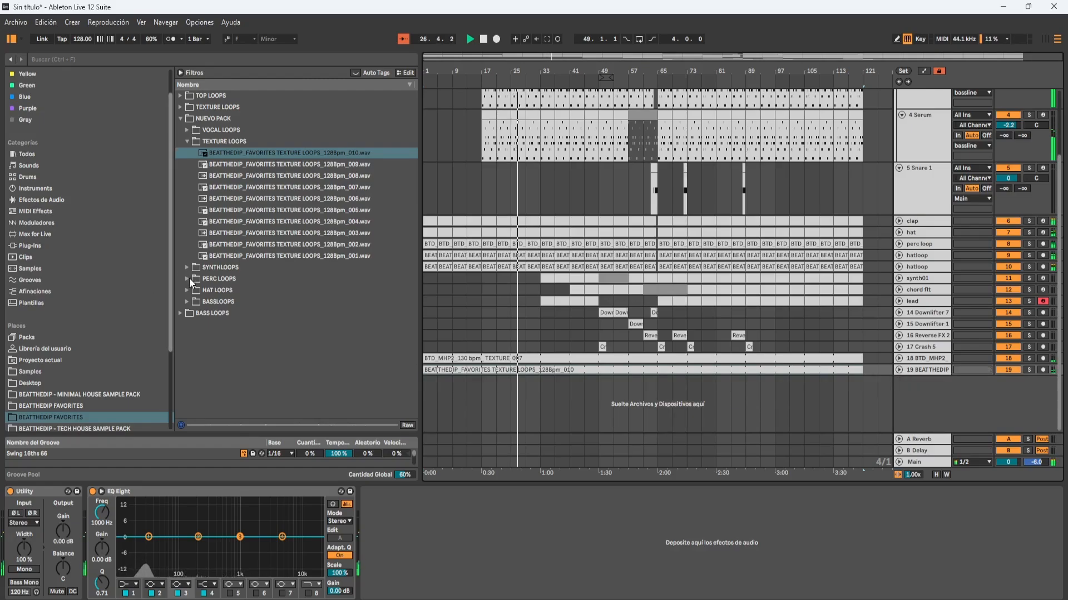
pyautogui.click(187, 279)
pyautogui.click(309, 179)
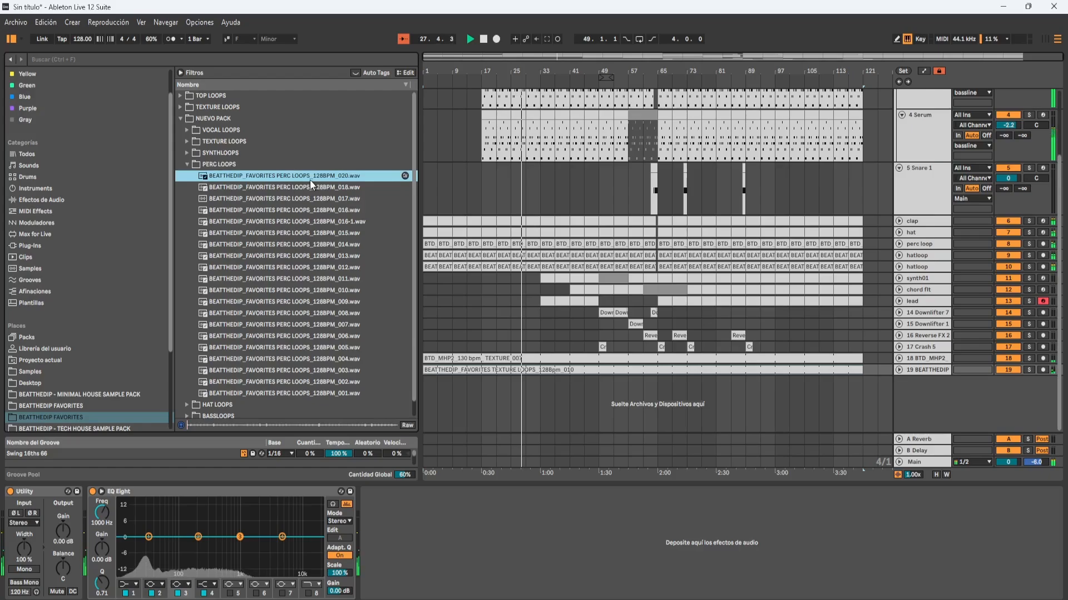
pyautogui.click(321, 188)
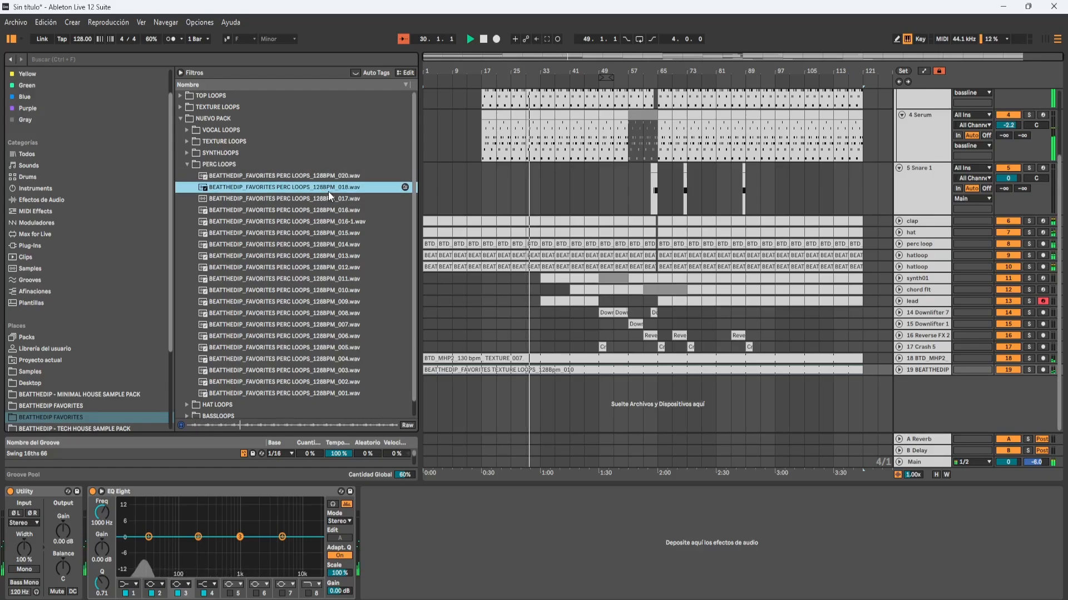
# - Try perc loop 018 at bar 33 on a new audio track at -3.9 dB, and remove the clip
pyautogui.moveTo(328, 192); pyautogui.dragTo(545, 407)
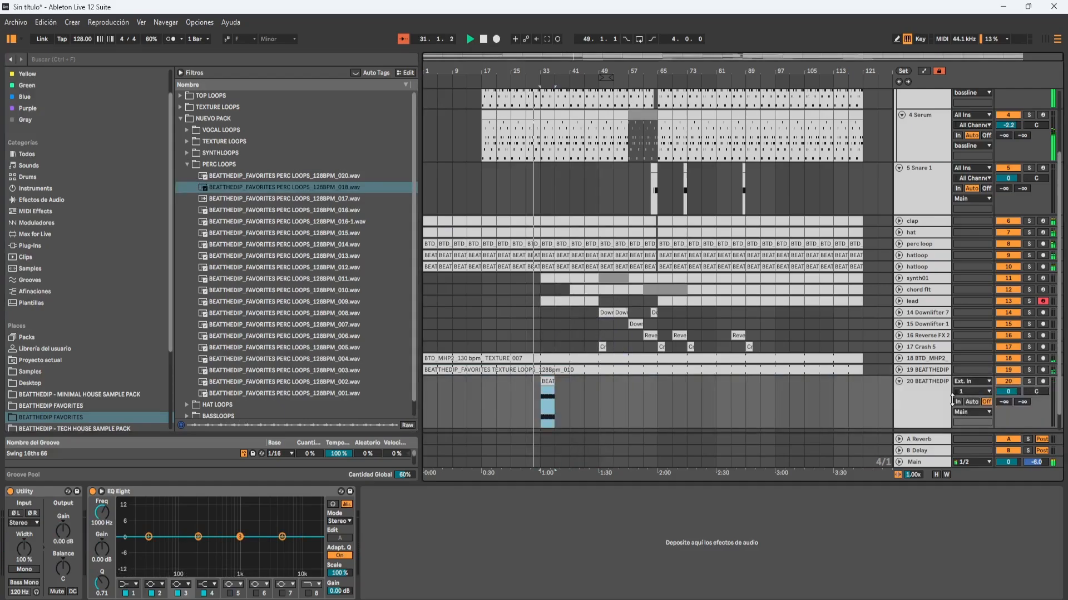
pyautogui.click(900, 381)
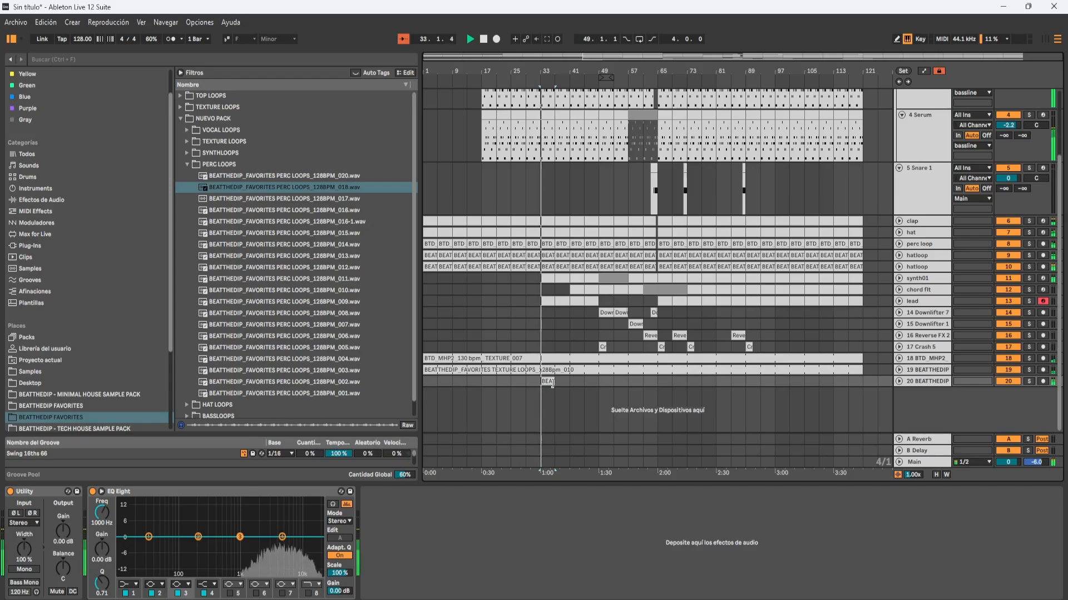
pyautogui.click(899, 382)
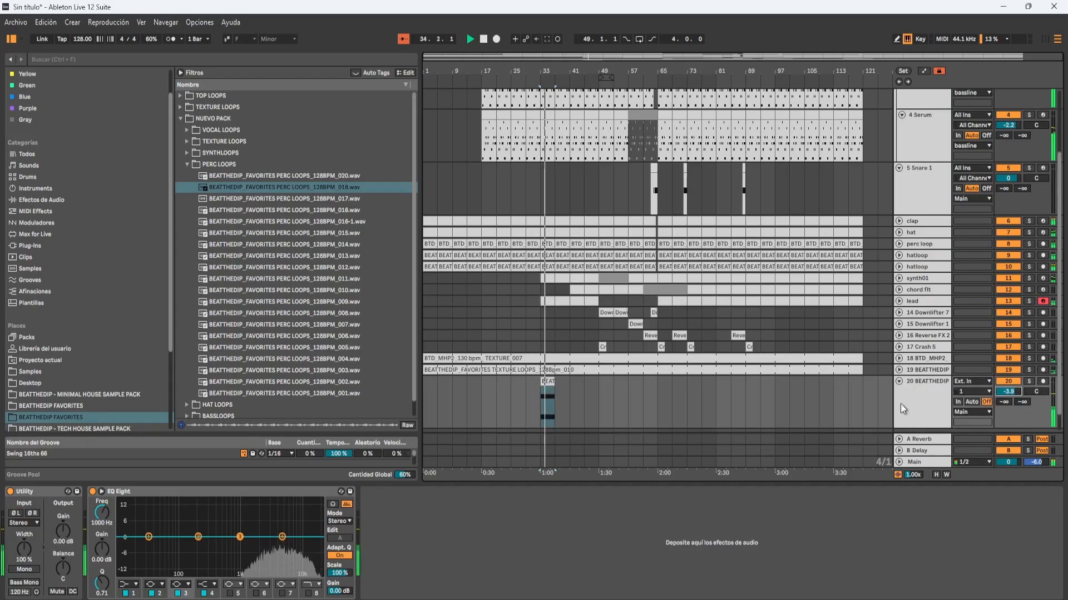
pyautogui.hotkey('ctrl', 'z')
# - Audition perc loops 017, 016 and 016-1, and try 016-1 from bar 33 to 41 on track 20 at -11.2 dB
pyautogui.click(292, 201)
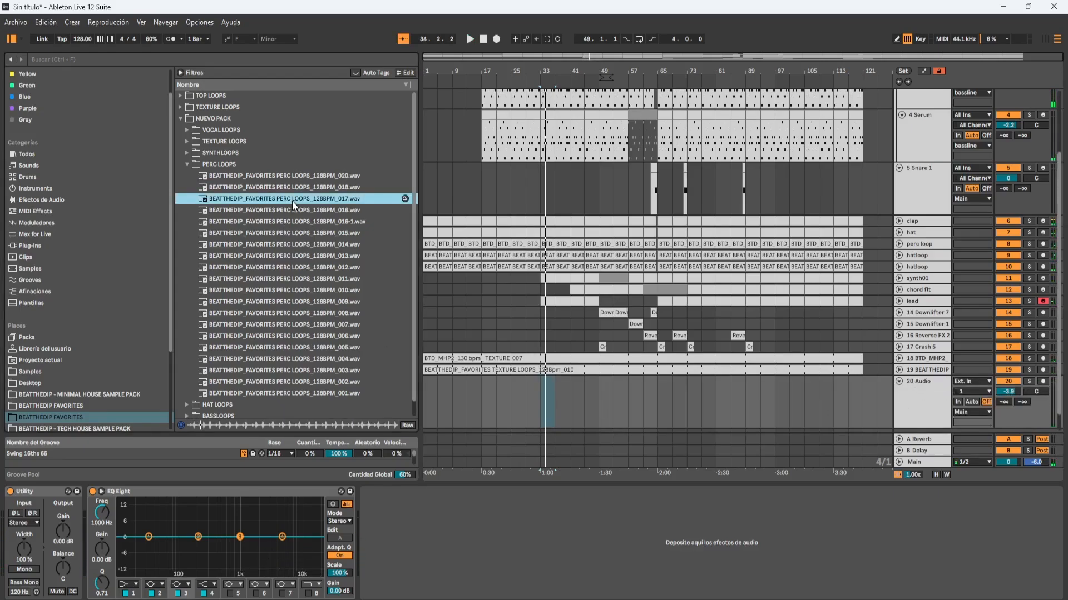
pyautogui.click(293, 211)
pyautogui.click(309, 221)
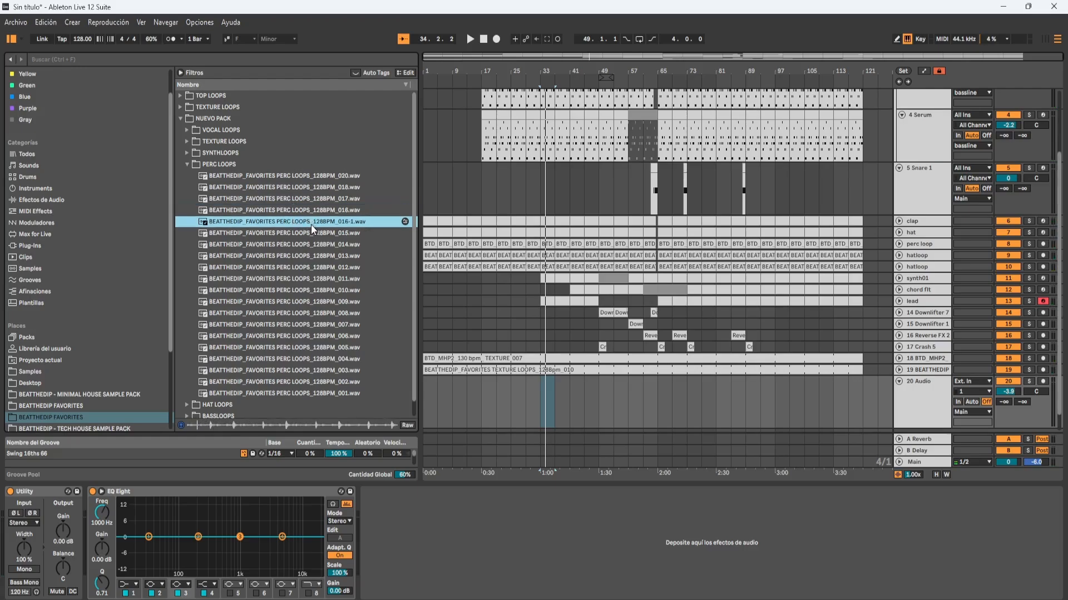
pyautogui.moveTo(540, 378); pyautogui.dragTo(542, 384)
pyautogui.press('space')
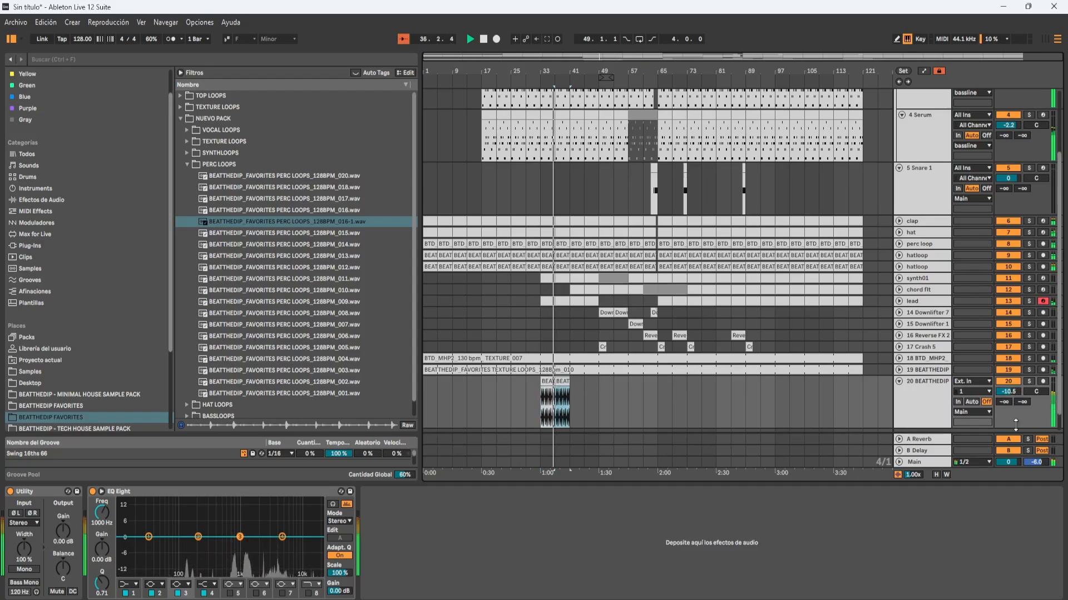
pyautogui.moveTo(1011, 393); pyautogui.dragTo(1010, 397)
pyautogui.press('space')
# - Try perc loop 015 in place of 016-1, repeat it from bar 33 to 49, and set the track's volume to -14.7 dB
pyautogui.click(322, 223)
pyautogui.click(323, 235)
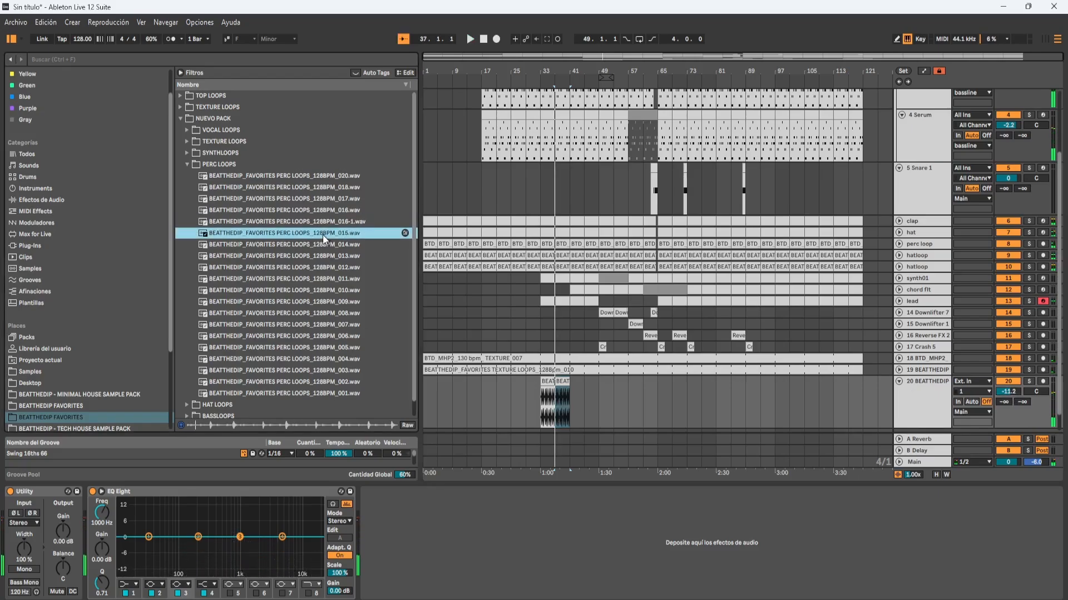
pyautogui.moveTo(328, 233); pyautogui.dragTo(543, 390)
pyautogui.press('space')
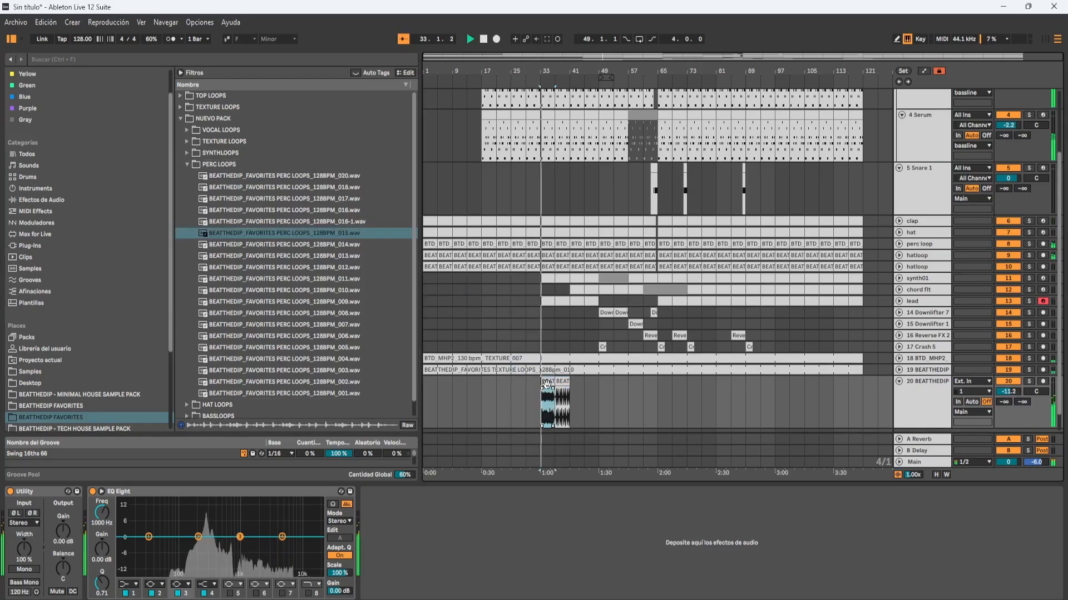
pyautogui.hotkey('ctrl', 'd')
pyautogui.moveTo(1013, 395); pyautogui.dragTo(1013, 401)
pyautogui.keyDown('shift'); pyautogui.click(548, 381); pyautogui.keyUp('shift')
pyautogui.hotkey('ctrl', 'd')
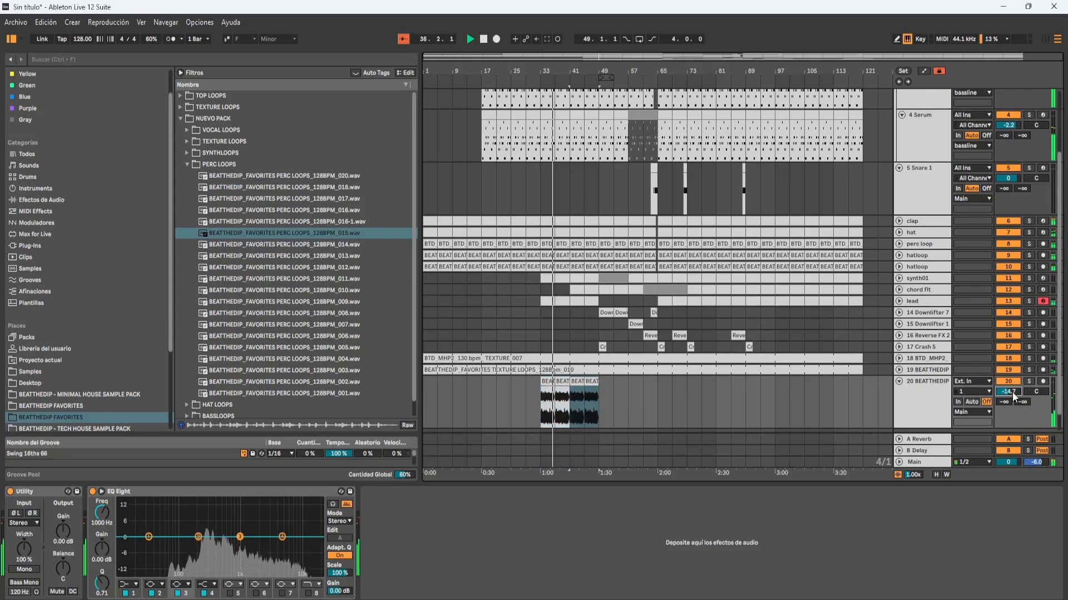
# - Audition perc loops 014 to 009, place BEATTHEDIP_FAVORITES PERC LOOPS_128BPM_009.wav at bar 33 on track 20, and raise the track's volume
pyautogui.click(289, 247)
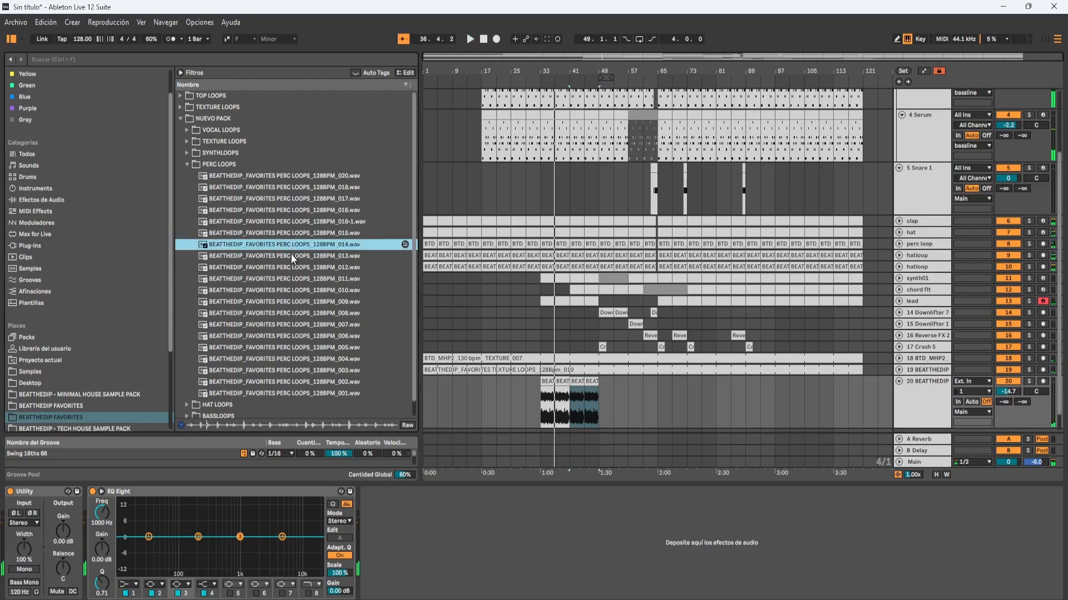
pyautogui.click(292, 253)
pyautogui.click(292, 268)
pyautogui.click(297, 280)
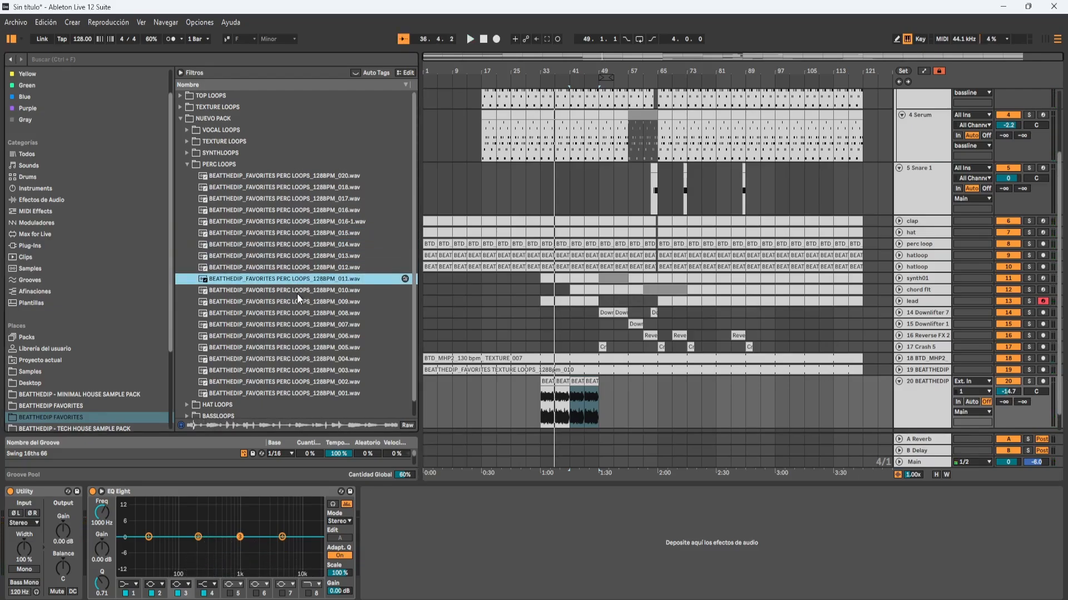
pyautogui.click(297, 293)
pyautogui.click(302, 305)
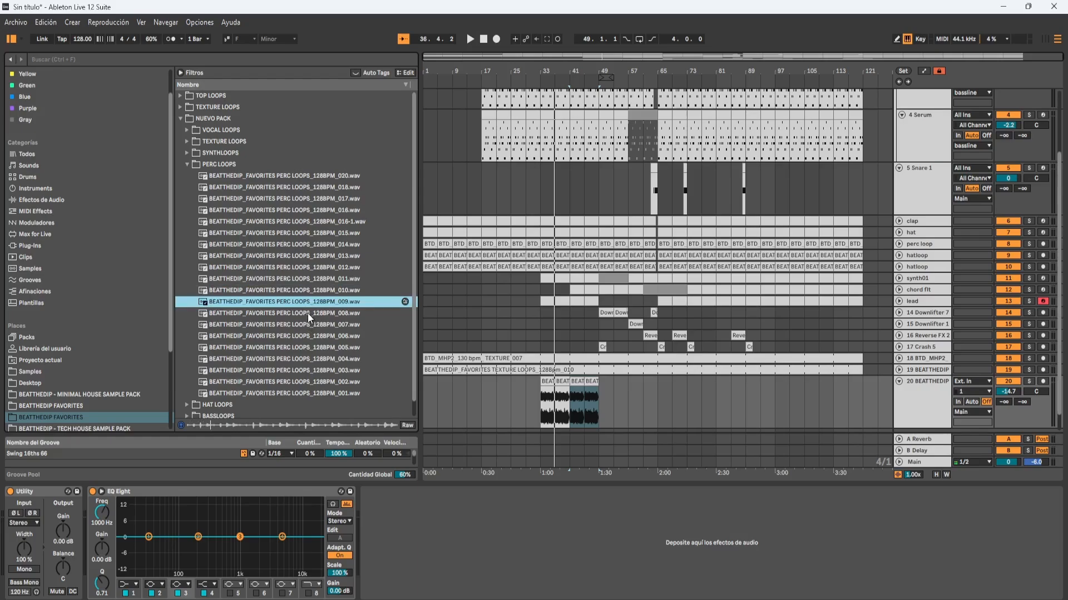
pyautogui.moveTo(308, 305); pyautogui.dragTo(549, 384)
pyautogui.press('space')
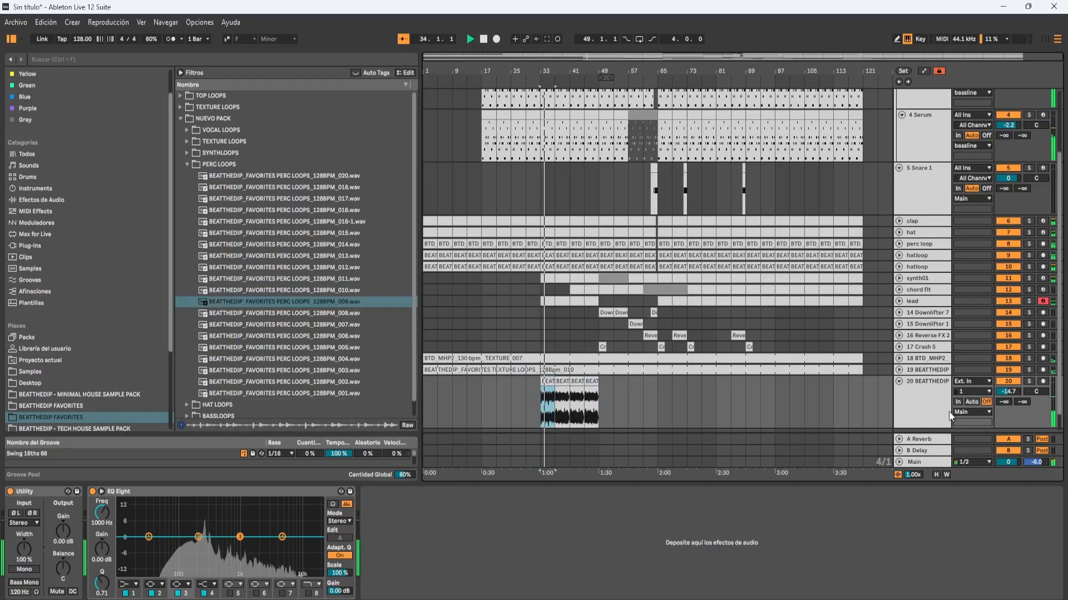
pyautogui.moveTo(1010, 392); pyautogui.dragTo(1009, 372)
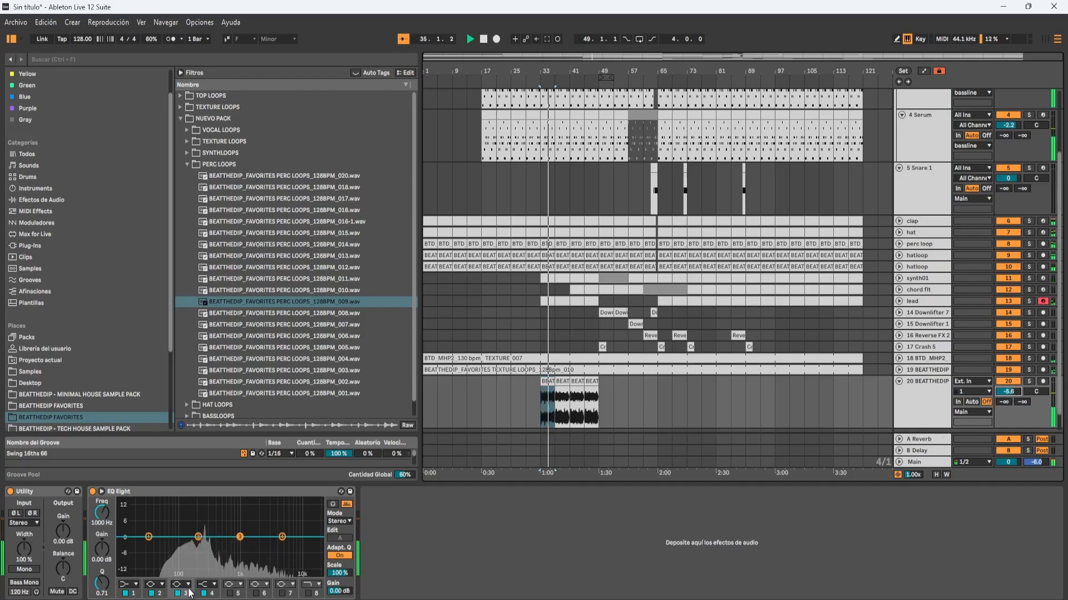
# - Turn EQ Eight band 2 on the perc track into a low cut at 200 Hz, and fold the track with its loop repeated to bar 77
pyautogui.click(159, 582)
pyautogui.click(161, 524)
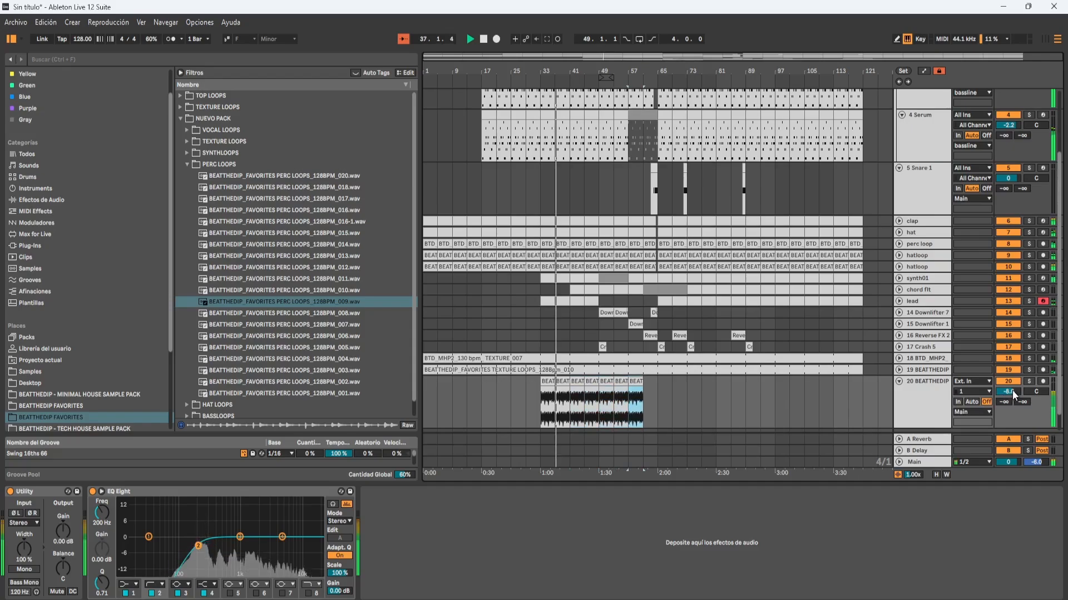
pyautogui.click(900, 381)
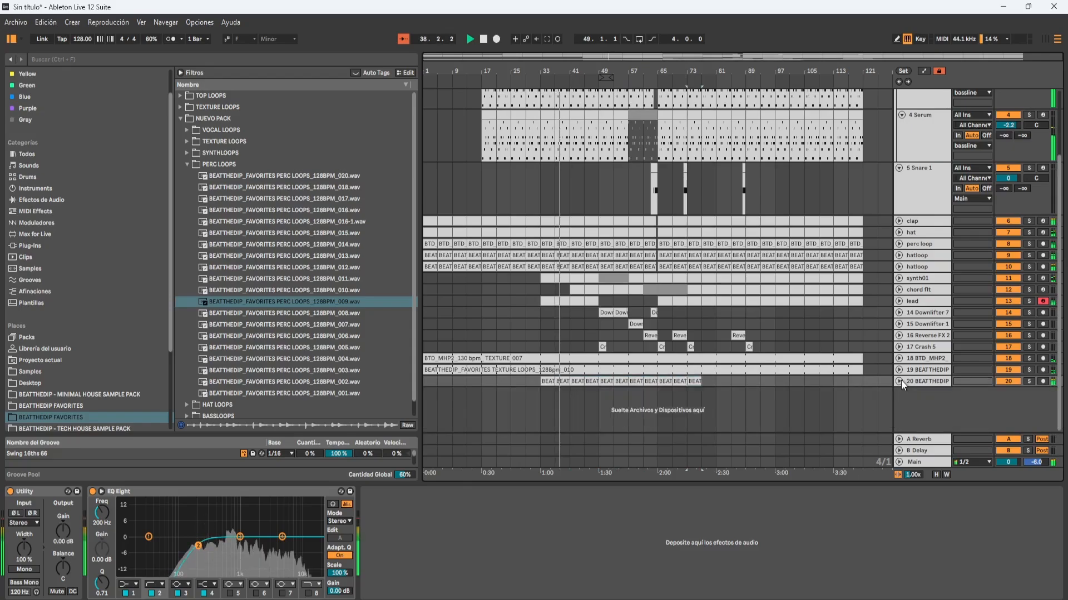
pyautogui.click(900, 380)
pyautogui.click(898, 380)
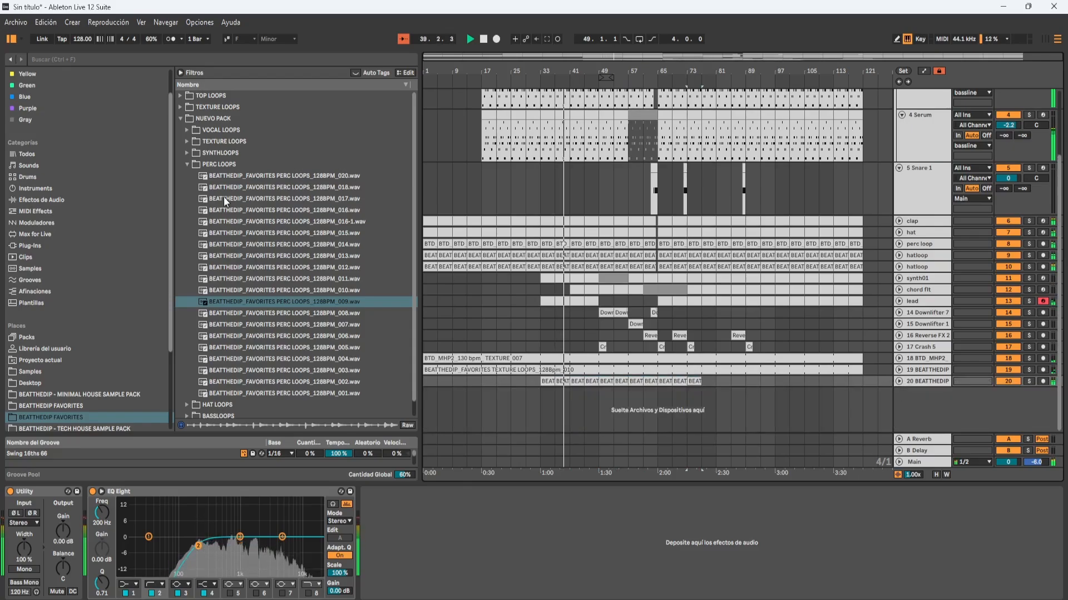
# - Audition hat loop 020, and place it at bar 33 on a new audio track below the first hatloop track
pyautogui.click(188, 165)
pyautogui.click(187, 176)
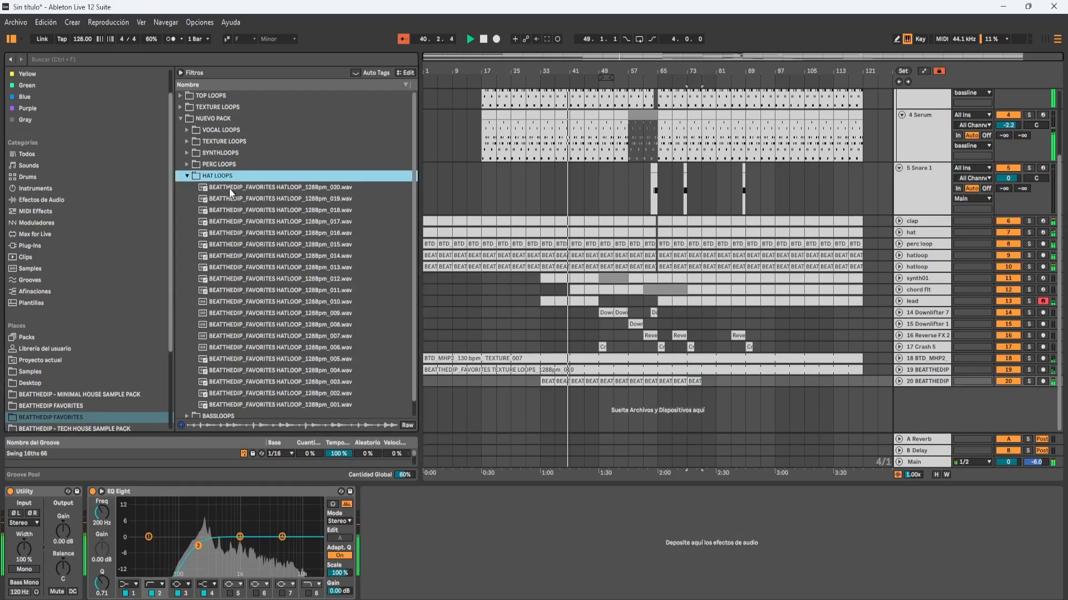
pyautogui.click(230, 188)
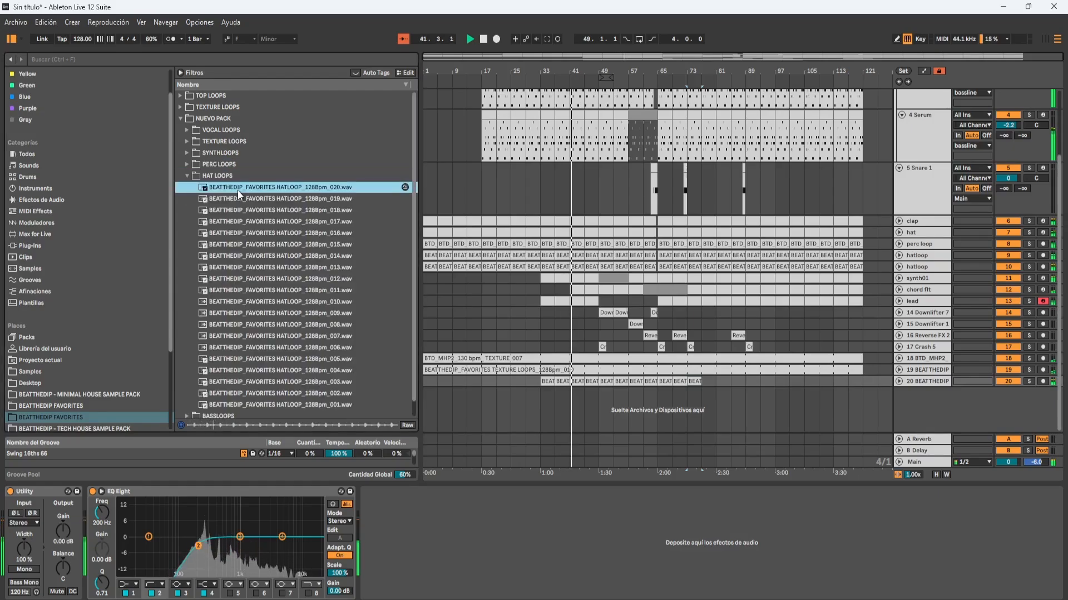
pyautogui.rightClick(919, 258)
pyautogui.click(978, 355)
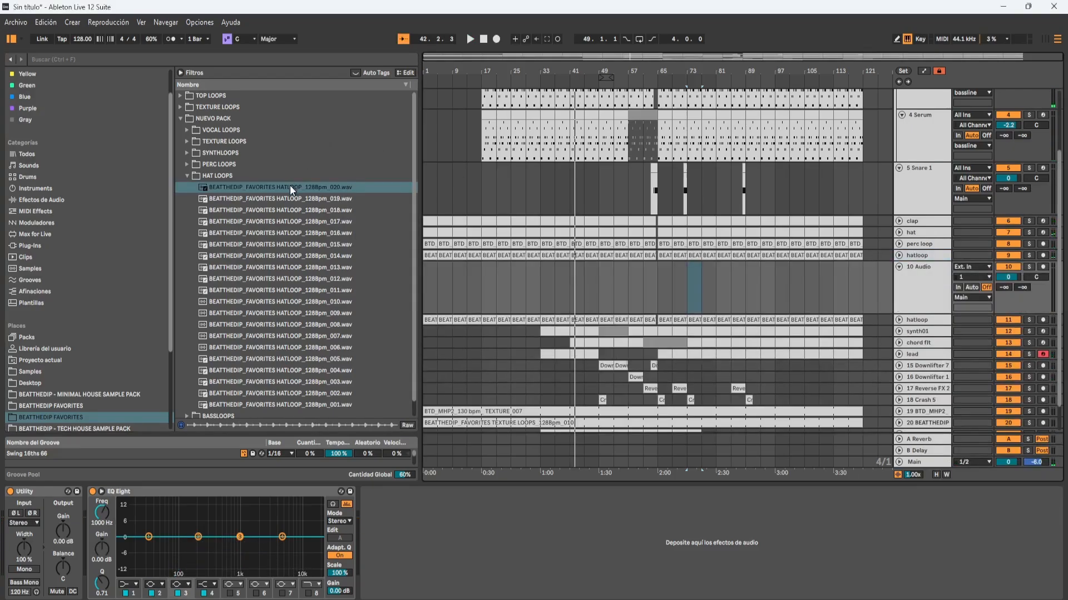
pyautogui.moveTo(290, 189); pyautogui.dragTo(541, 293)
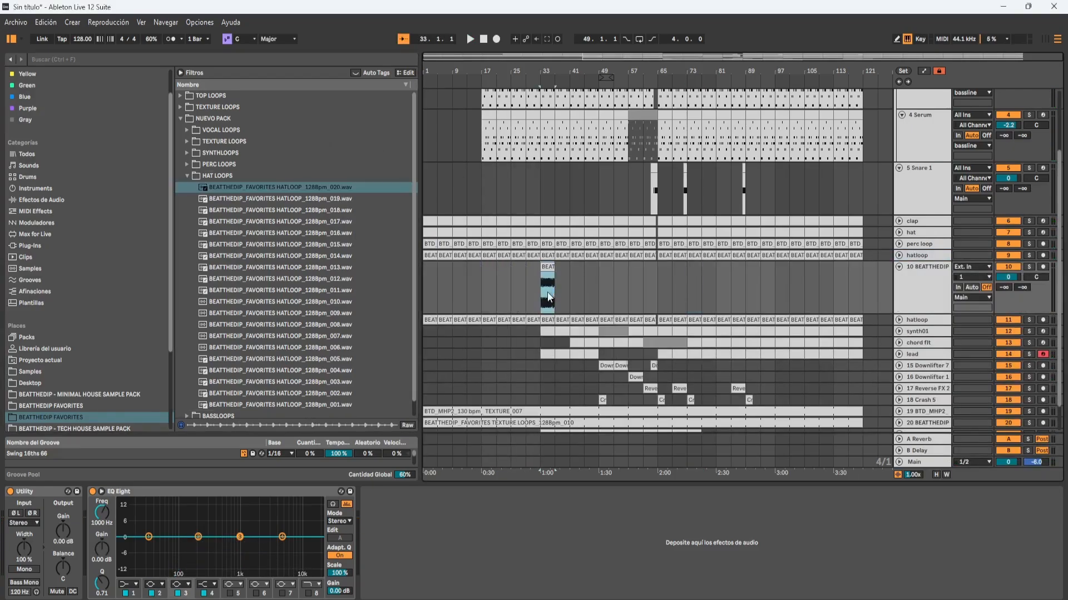
# - Set the new hat track's volume to -5.4 dB and repeat its loop up to bar 49
pyautogui.press('space')
pyautogui.moveTo(1007, 278)
pyautogui.mouseDown()
pyautogui.moveTo(1007, 301)
pyautogui.moveTo(1007, 275)
pyautogui.mouseUp()
pyautogui.hotkey('ctrl', 'd')
pyautogui.hotkey('ctrl', 'd')
pyautogui.hotkey('ctrl', 'd')
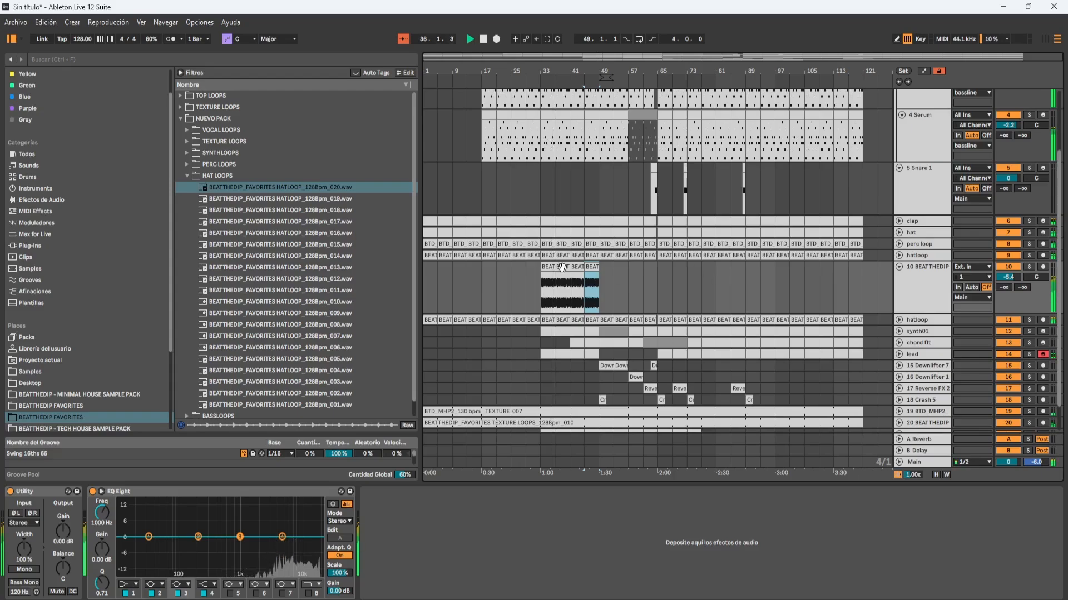
# - Copy the four hat loop 020 clips to bar 65, repeat them onward, and delete the excess after bar 121
pyautogui.keyDown('shift'); pyautogui.click(551, 267); pyautogui.keyUp('shift')
pyautogui.keyDown('ctrl'); pyautogui.moveTo(551, 267); pyautogui.dragTo(667, 272); pyautogui.keyUp('ctrl')
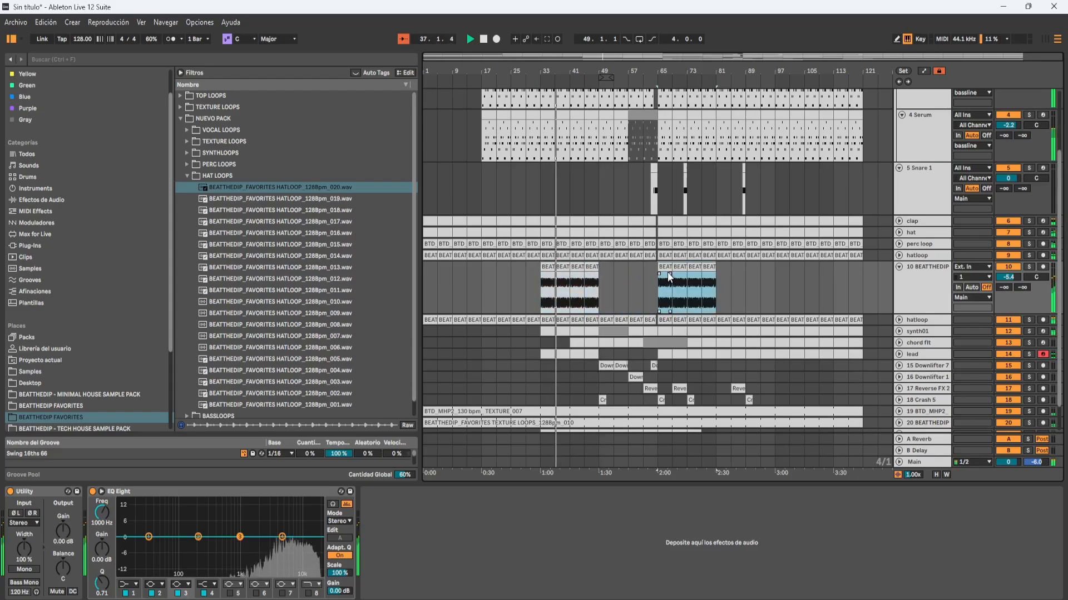
pyautogui.hotkey('ctrl', 'd')
pyautogui.hotkey('ctrl', 'd')
pyautogui.hotkey('ctrl', 'd')
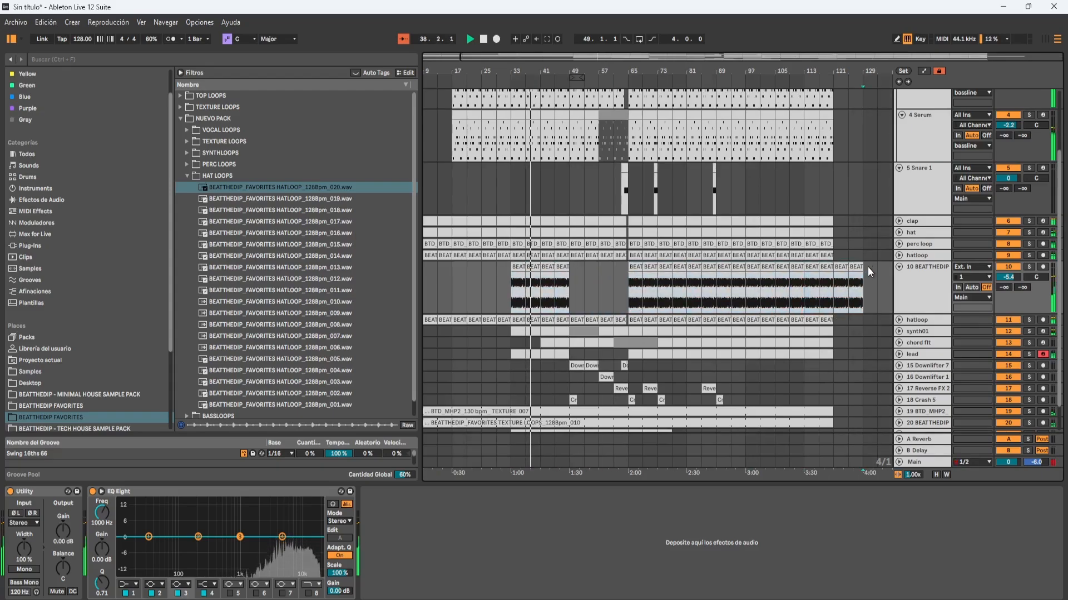
pyautogui.moveTo(866, 269); pyautogui.dragTo(828, 303)
# - Insert an audio track below track 10 at -13.6 dB and audition hat loops 019, 018 and 017
pyautogui.rightClick(903, 282)
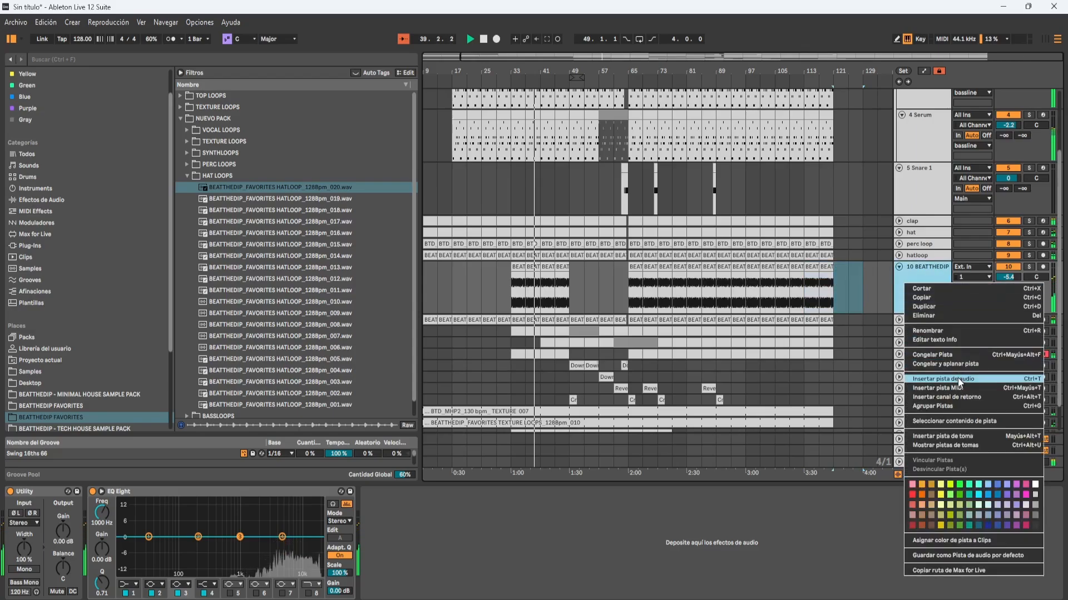
pyautogui.click(957, 378)
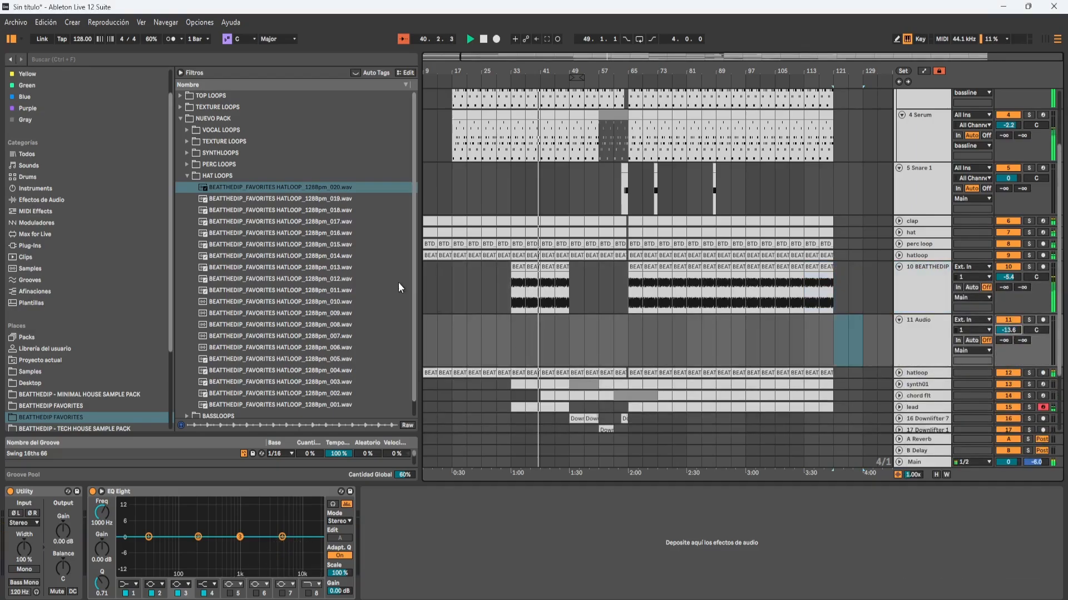
pyautogui.click(318, 201)
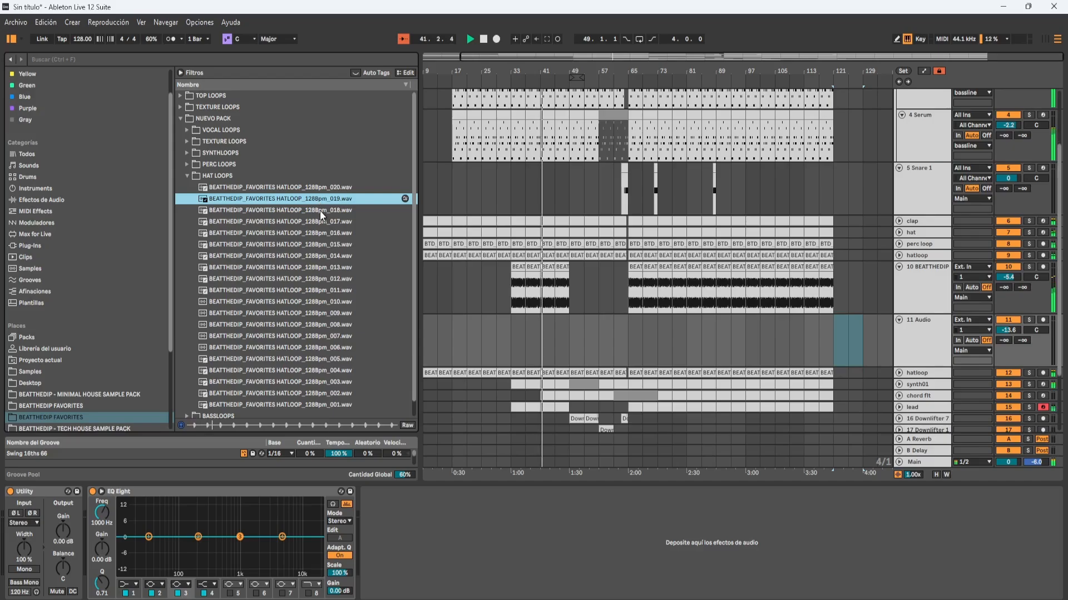
pyautogui.click(319, 211)
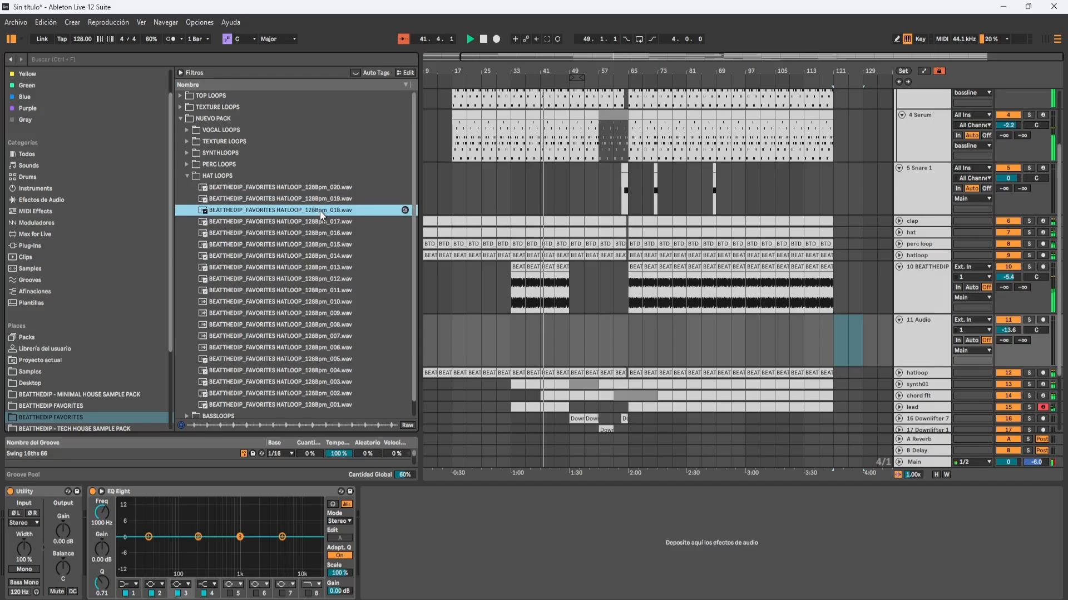
pyautogui.click(285, 220)
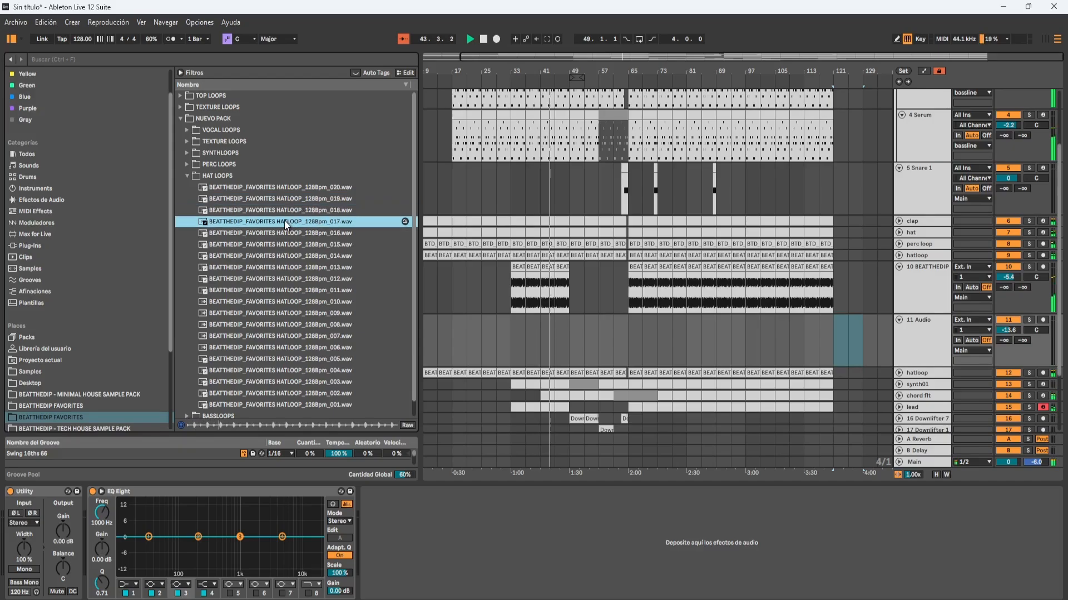
# - Place hat loop 017 from bar 41 to 49 on track 11, with volume -9.6 dB and pan 6L
pyautogui.moveTo(285, 220); pyautogui.dragTo(540, 352)
pyautogui.hotkey('ctrl', 'd')
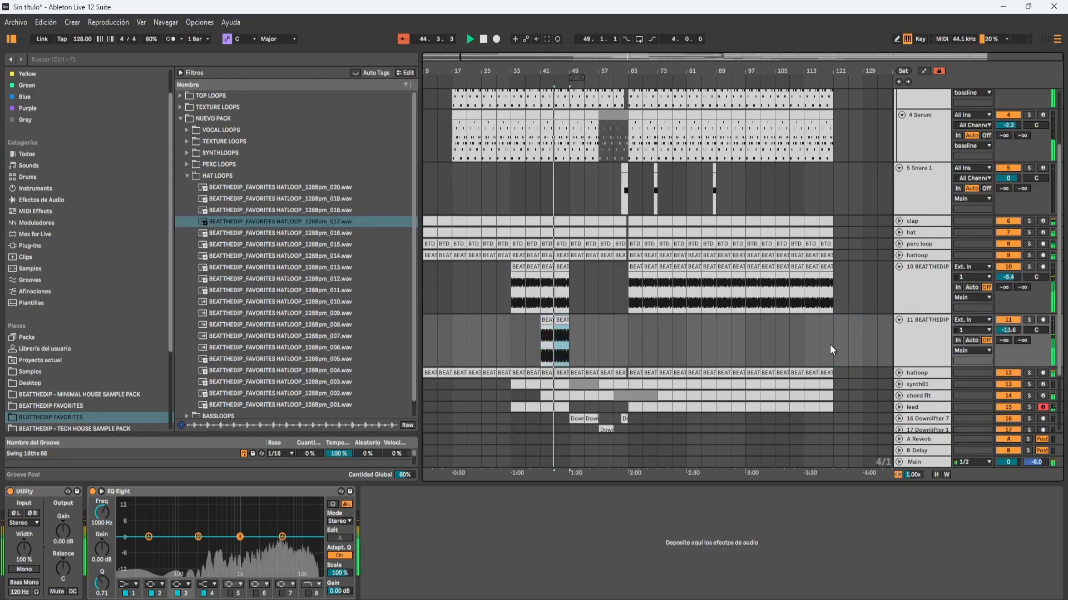
pyautogui.moveTo(1008, 330)
pyautogui.mouseDown()
pyautogui.moveTo(1008, 316)
pyautogui.moveTo(1038, 334)
pyautogui.moveTo(1018, 336)
pyautogui.mouseUp()
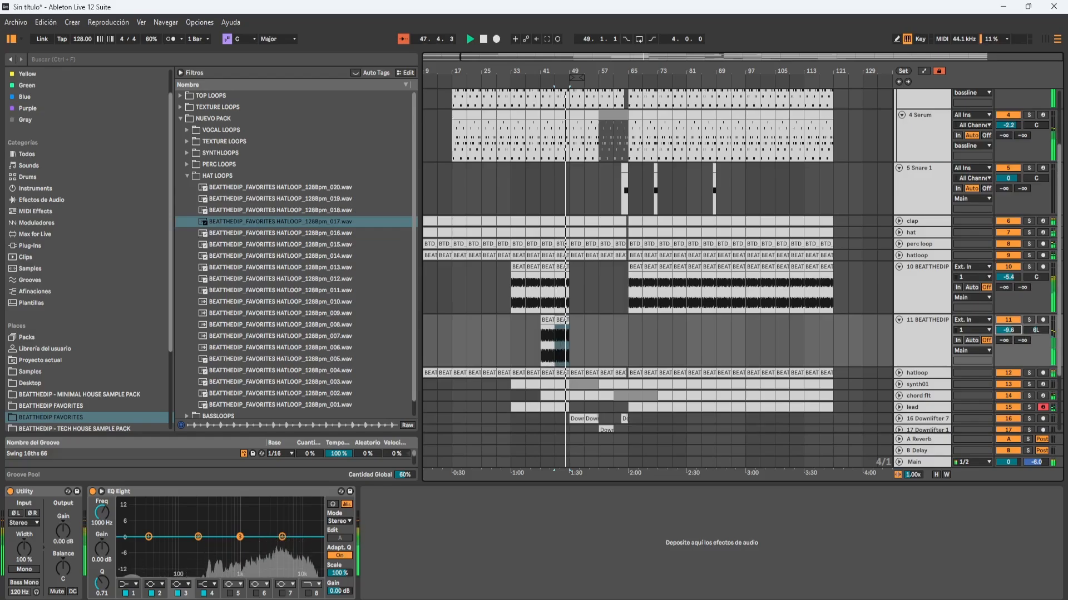
# - Audition hat loop 016, duplicate track 11, and move the duplicated hat loop 017 clips to bar 65 on track 11
pyautogui.click(252, 234)
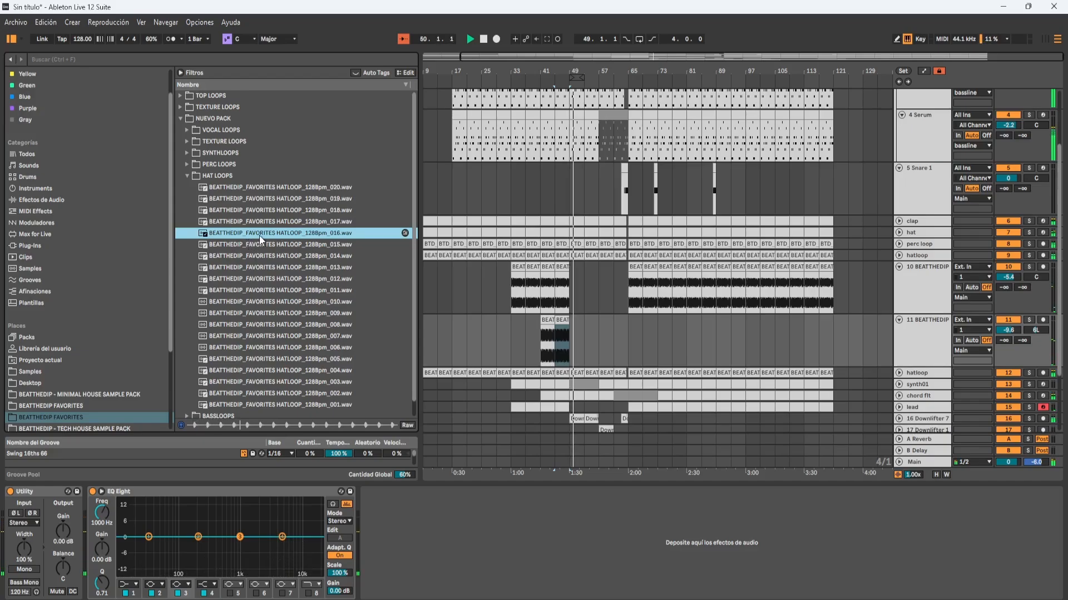
pyautogui.click(928, 342)
pyautogui.hotkey('ctrl', 'd')
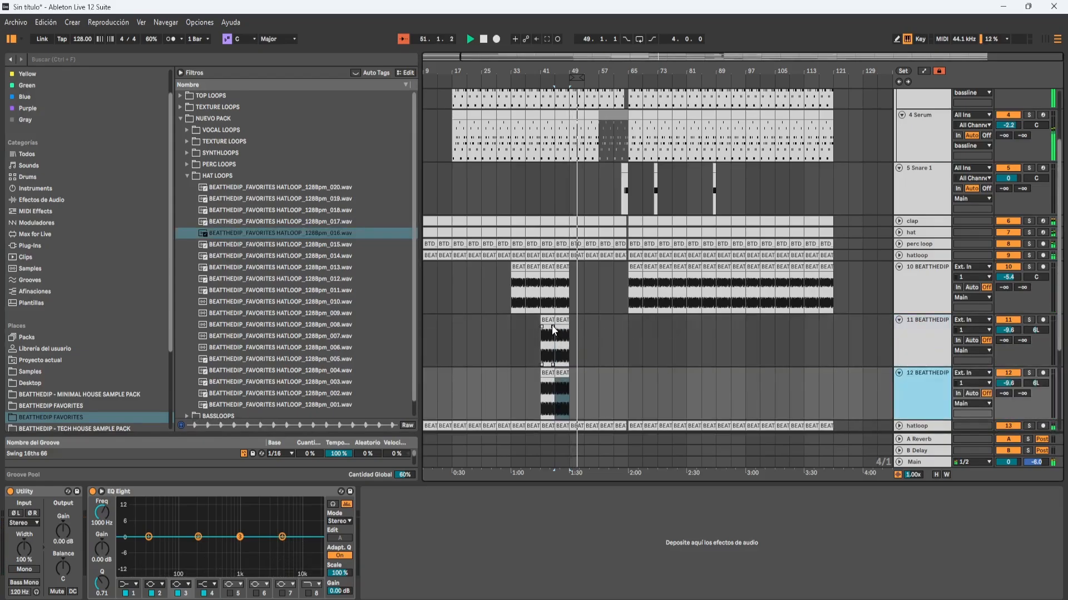
pyautogui.click(545, 375)
pyautogui.moveTo(578, 376); pyautogui.dragTo(640, 343)
pyautogui.moveTo(576, 389); pyautogui.dragTo(647, 340)
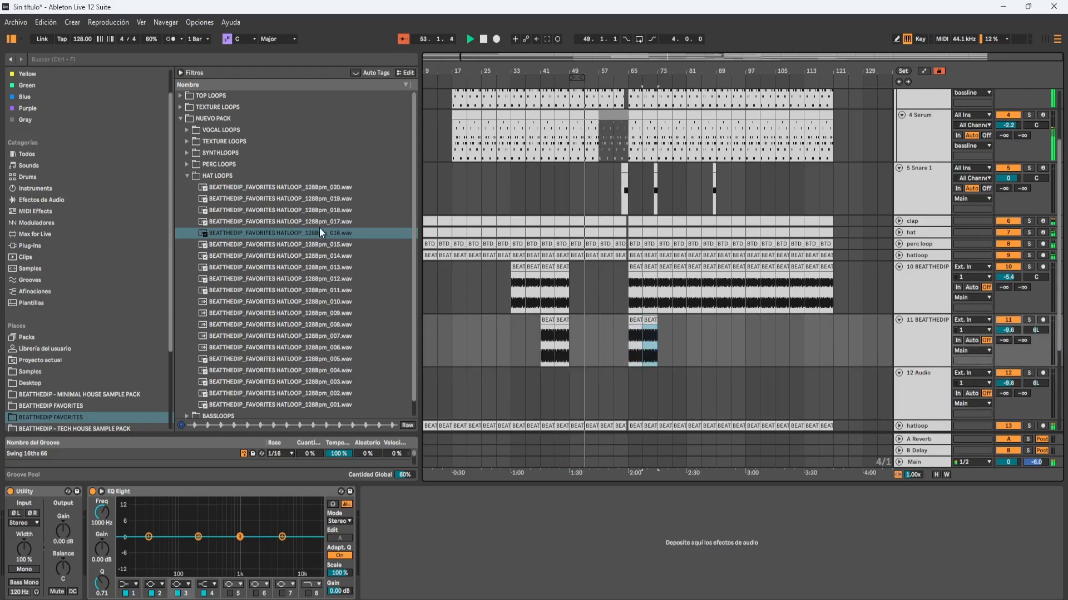
# - Place hat loop 016 on track 12 from bar 65, repeat it once more, and pan the track 12R
pyautogui.moveTo(319, 233); pyautogui.dragTo(627, 392)
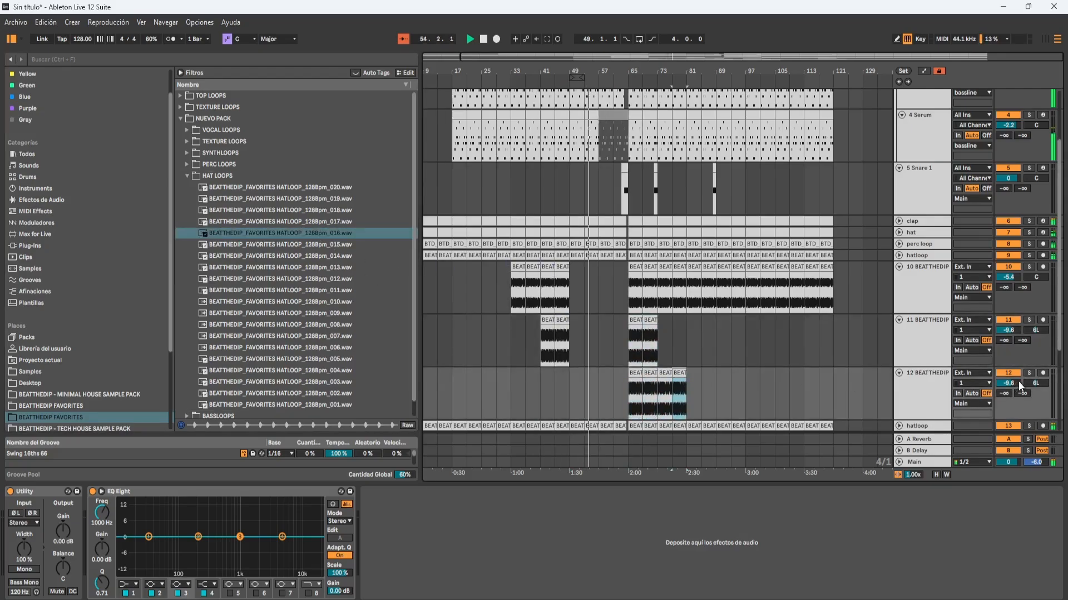
pyautogui.hotkey('ctrl', 'd')
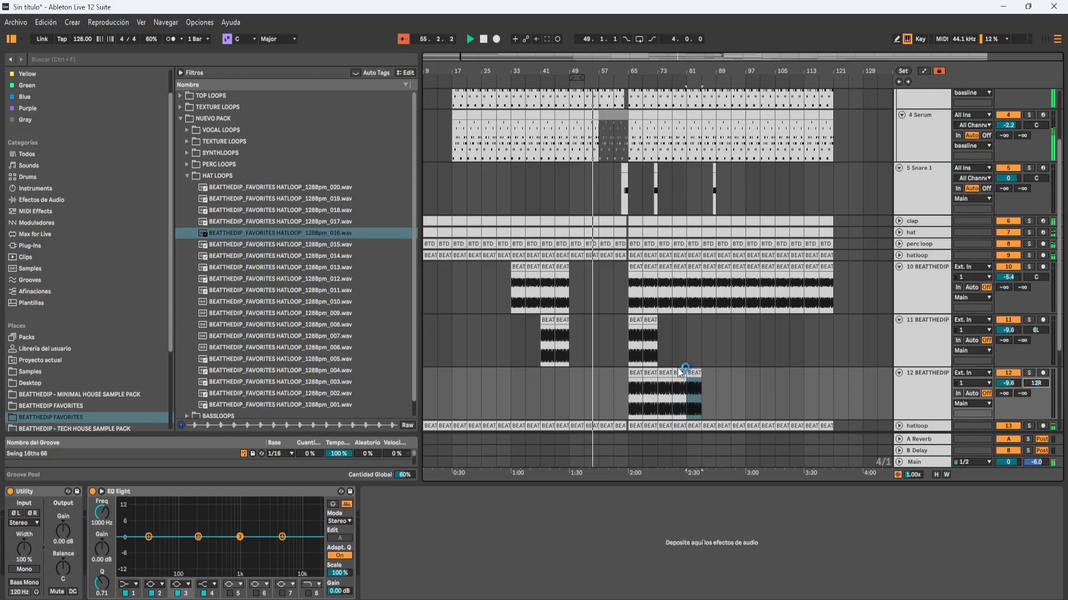
# - Repeat the hat loop 017 clips on track 11 up to bar 121 and delete those before bar 73
pyautogui.click(633, 323)
pyautogui.hotkey('ctrl', 'd')
pyautogui.hotkey('ctrl', 'd')
pyautogui.hotkey('ctrl', 'd')
pyautogui.hotkey('ctrl', 'd')
pyautogui.hotkey('ctrl', 'd')
pyautogui.hotkey('ctrl', 'd')
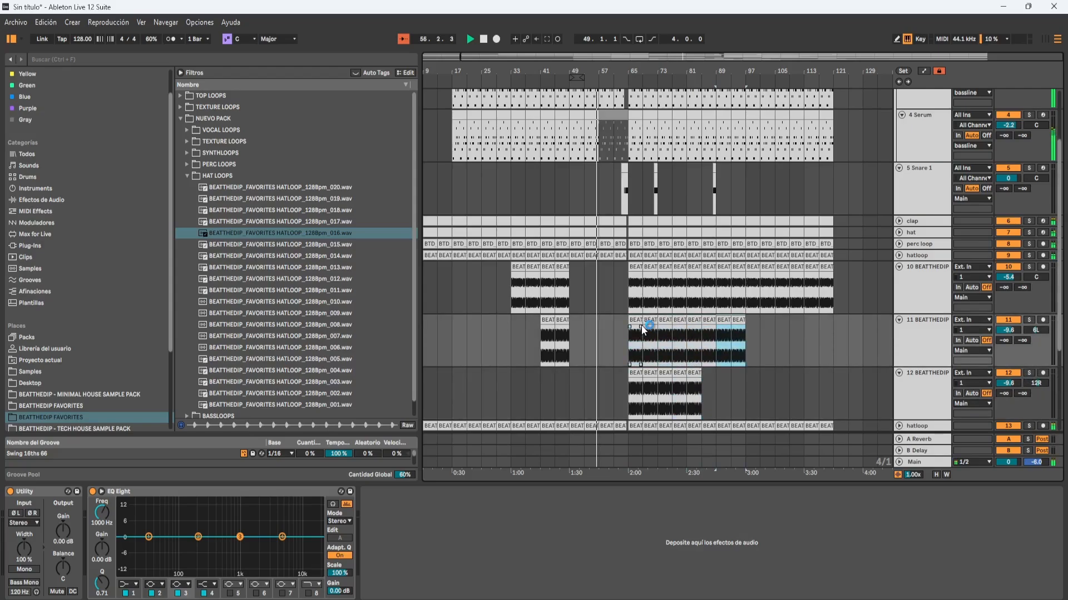
pyautogui.moveTo(618, 333); pyautogui.dragTo(663, 350)
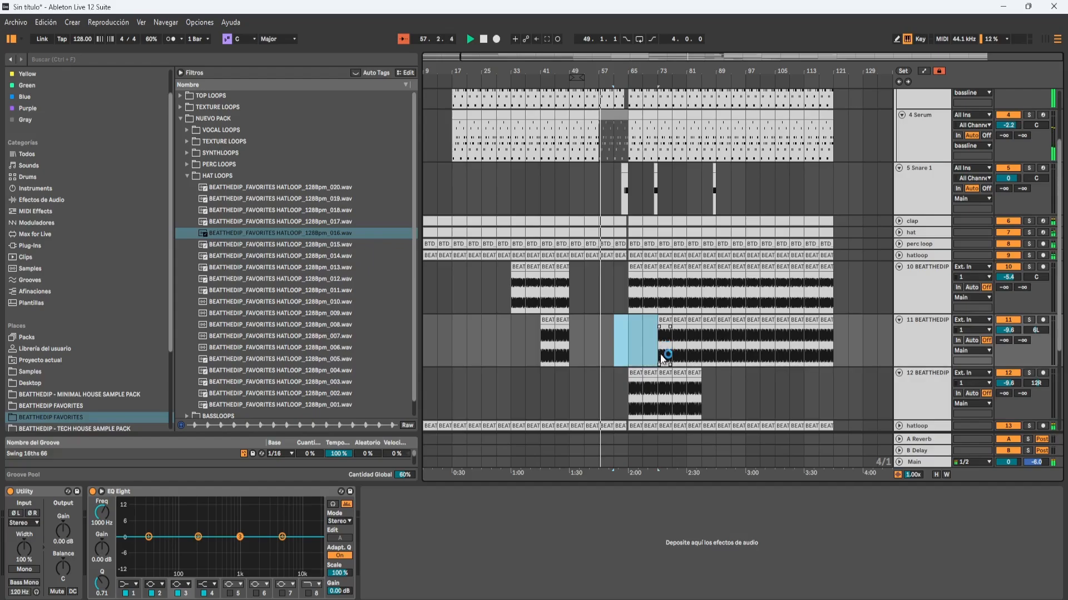
# - Repeat hat loop 016 on track 12 up to bar 121
pyautogui.click(696, 371)
pyautogui.hotkey('ctrl', 'd')
pyautogui.hotkey('ctrl', 'd')
pyautogui.hotkey('ctrl', 'd')
pyautogui.hotkey('ctrl', 'd')
pyautogui.hotkey('ctrl', 'd')
pyautogui.hotkey('ctrl', 'd')
pyautogui.hotkey('ctrl', 'd')
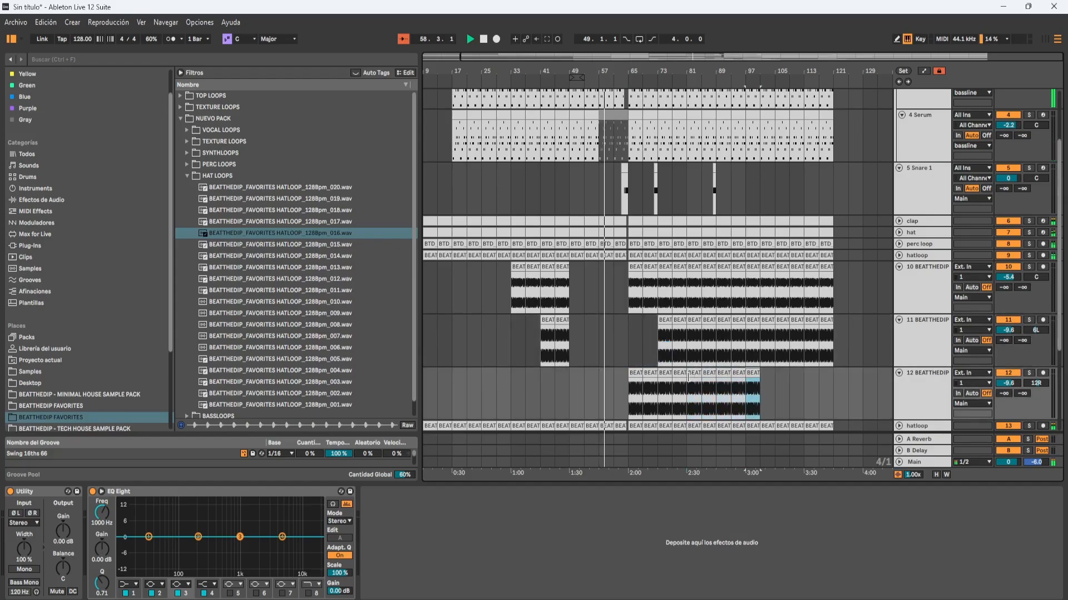
# - Rename track 12 as "op hat" and track 11 as "hat loop"
pyautogui.click(909, 391)
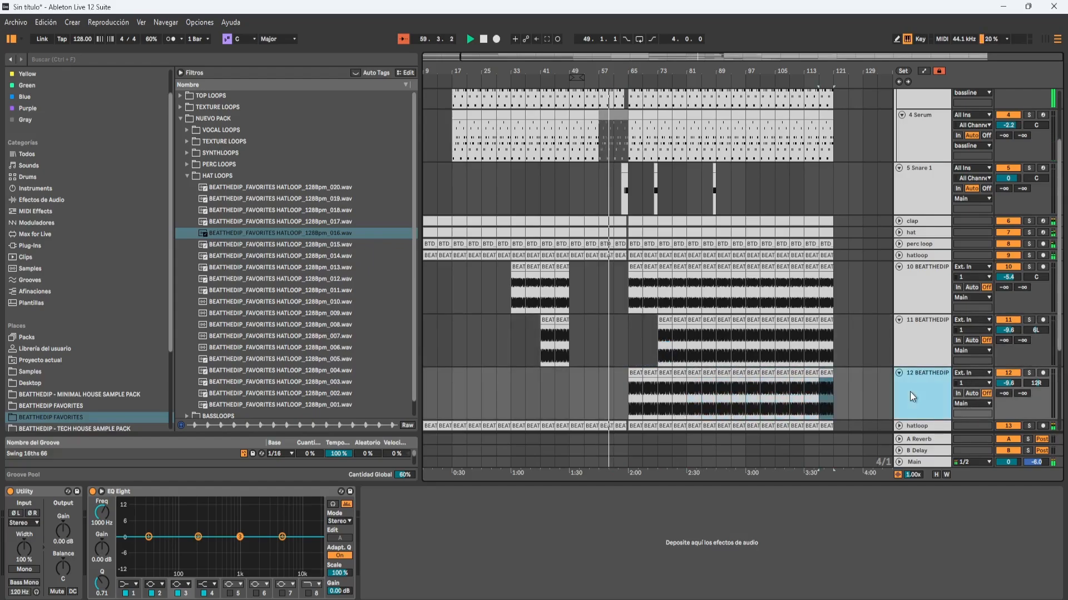
pyautogui.hotkey('ctrl', 'r')
pyautogui.write('op')
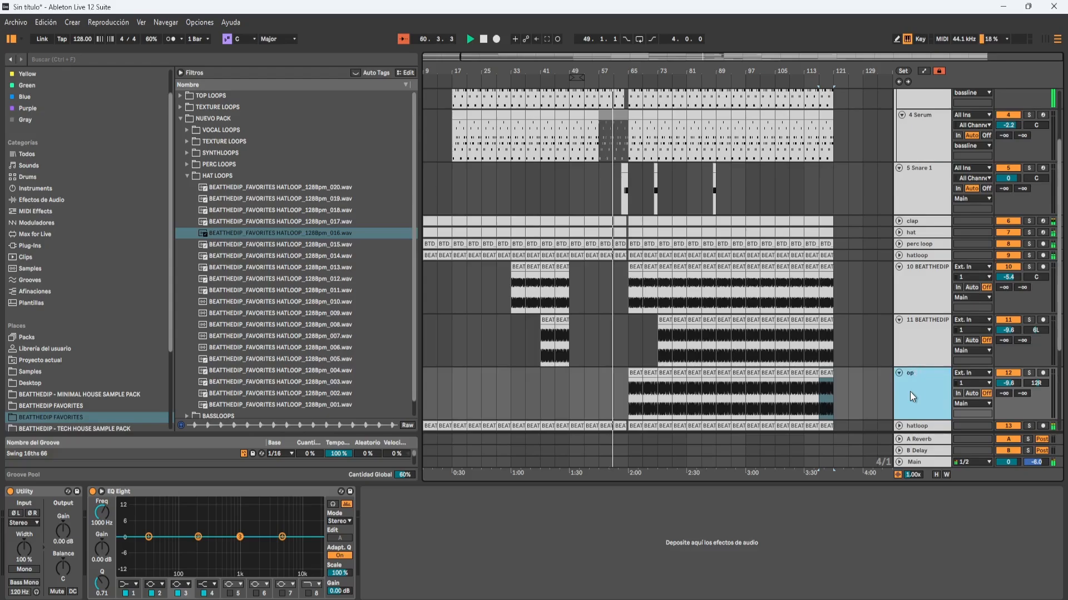
pyautogui.click(931, 333)
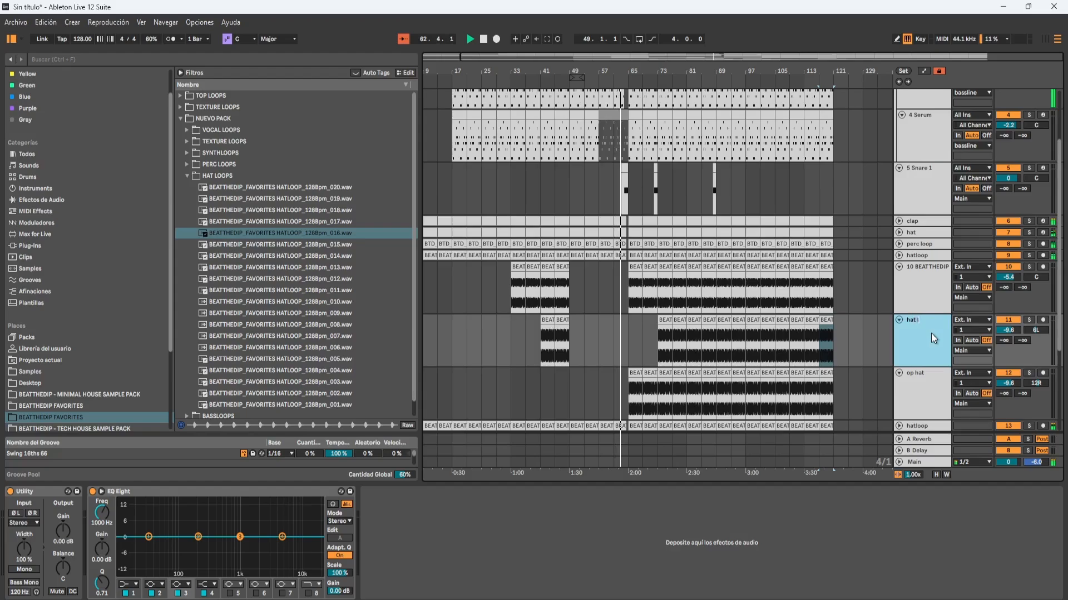
pyautogui.click(927, 284)
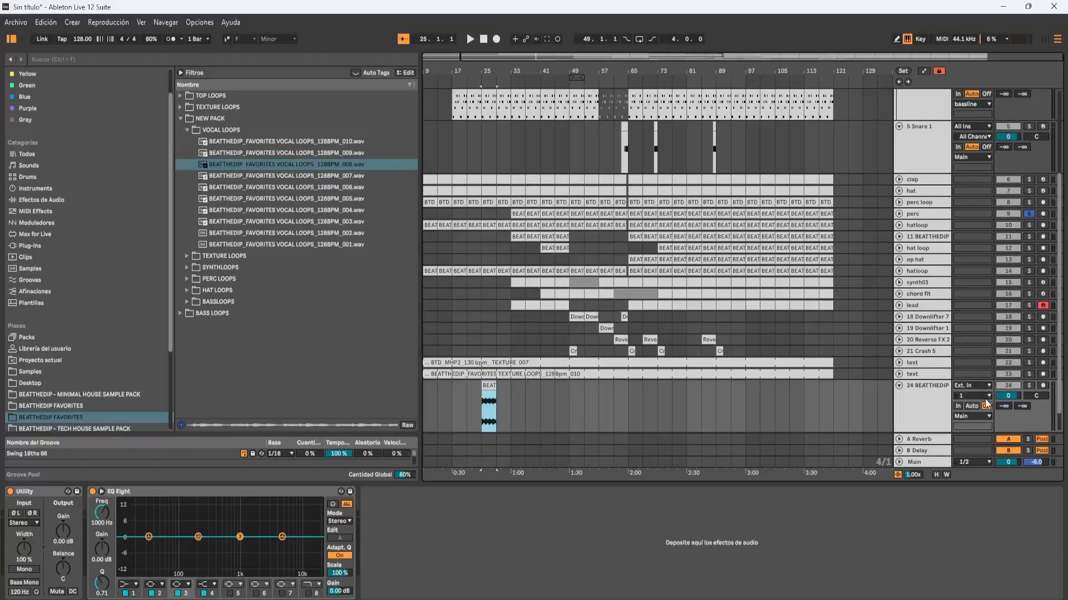
# - Play vocal loop 008, set track 24's volume to -14.0 dB, and copy the clip from bar 25 to bar 33
pyautogui.press('space')
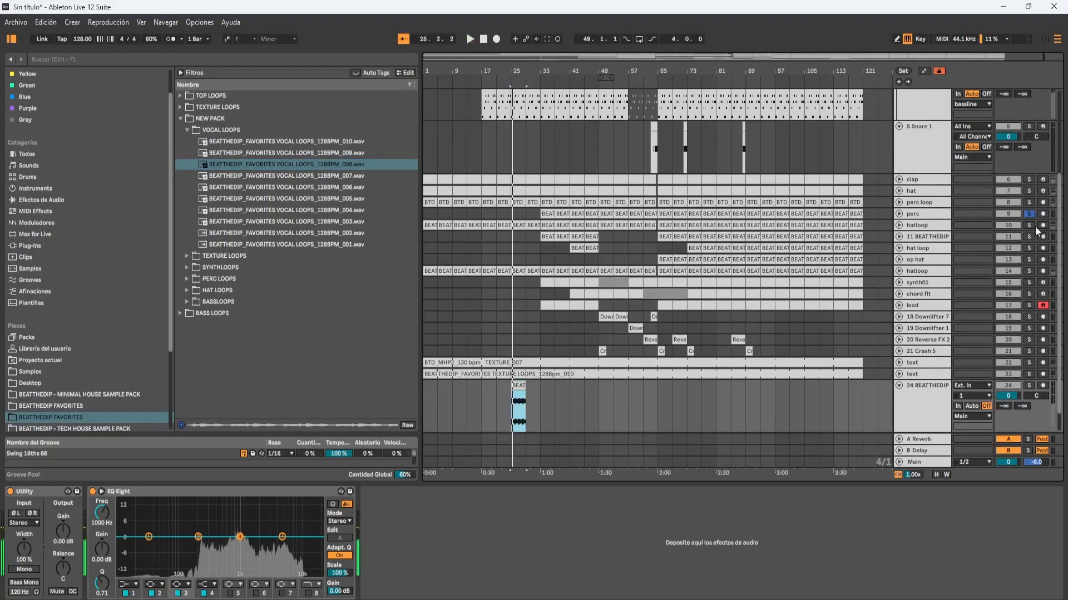
pyautogui.moveTo(1010, 399)
pyautogui.mouseDown()
pyautogui.moveTo(1010, 426)
pyautogui.moveTo(1004, 342)
pyautogui.moveTo(1008, 400)
pyautogui.mouseUp()
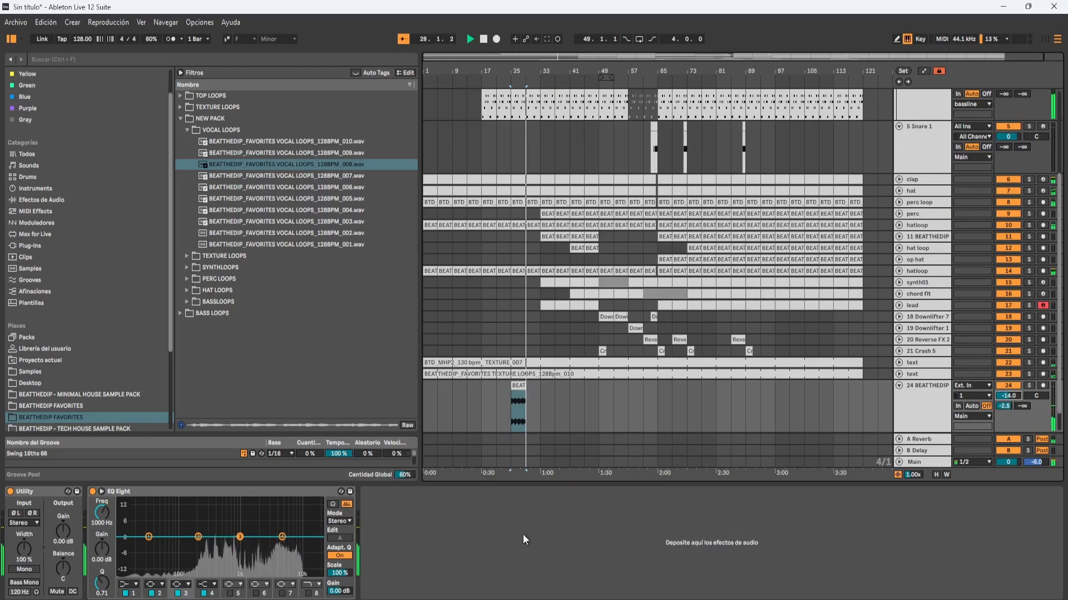
pyautogui.moveTo(520, 386); pyautogui.dragTo(552, 396)
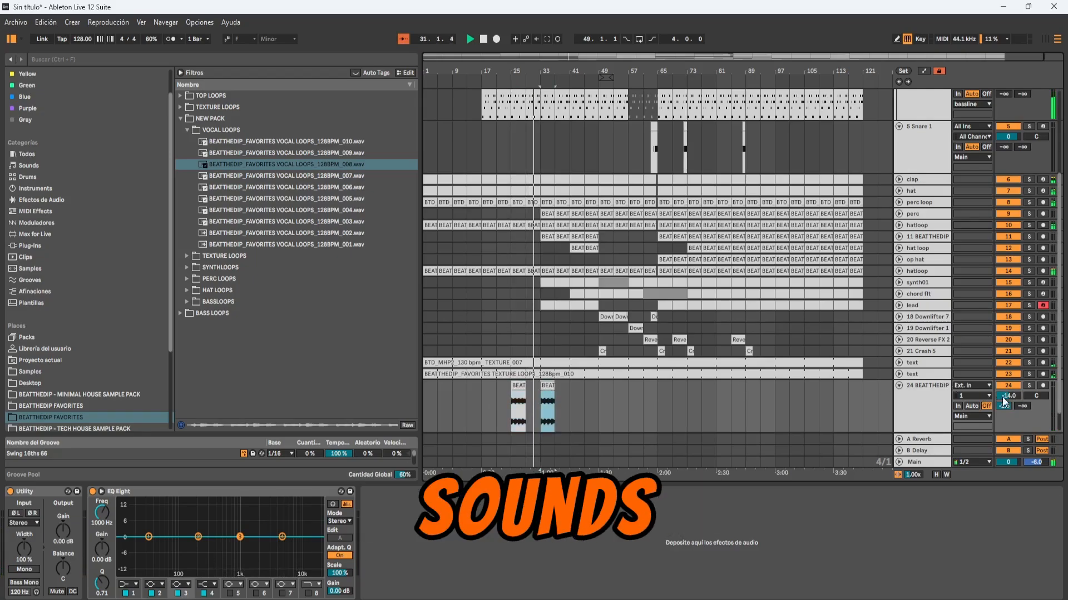
# - Duplicate vocal track 24, clear the copied clips from the new track 25, and set track 24's volume to -16.4 dB
pyautogui.scroll(-1, 764, 352)
pyautogui.scroll(-1, 764, 352)
pyautogui.click(924, 384)
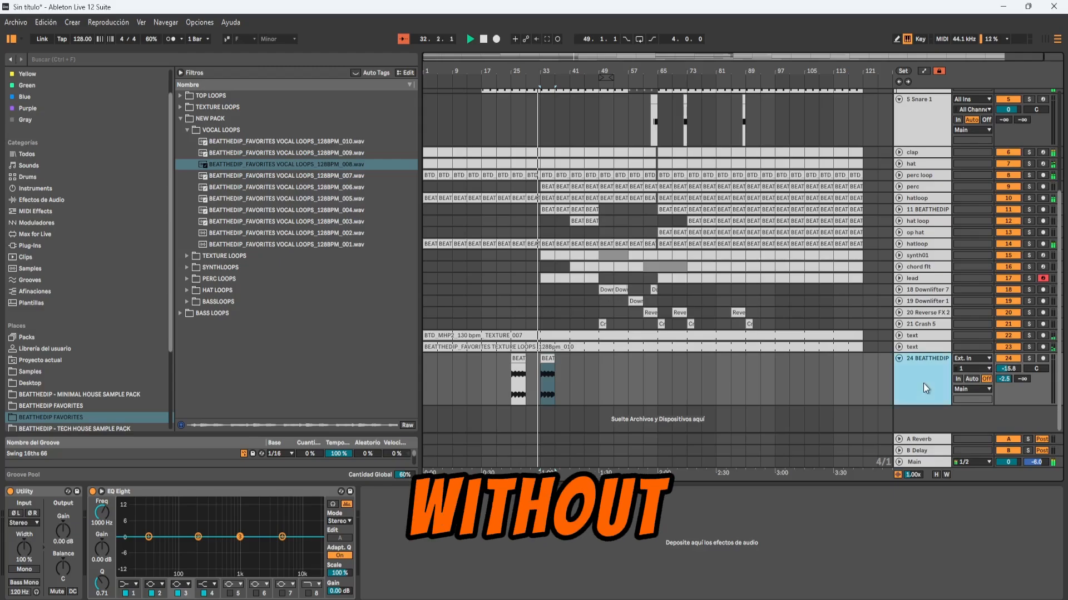
pyautogui.hotkey('ctrl', 'd')
pyautogui.moveTo(594, 421); pyautogui.dragTo(498, 416)
pyautogui.press('Delete')
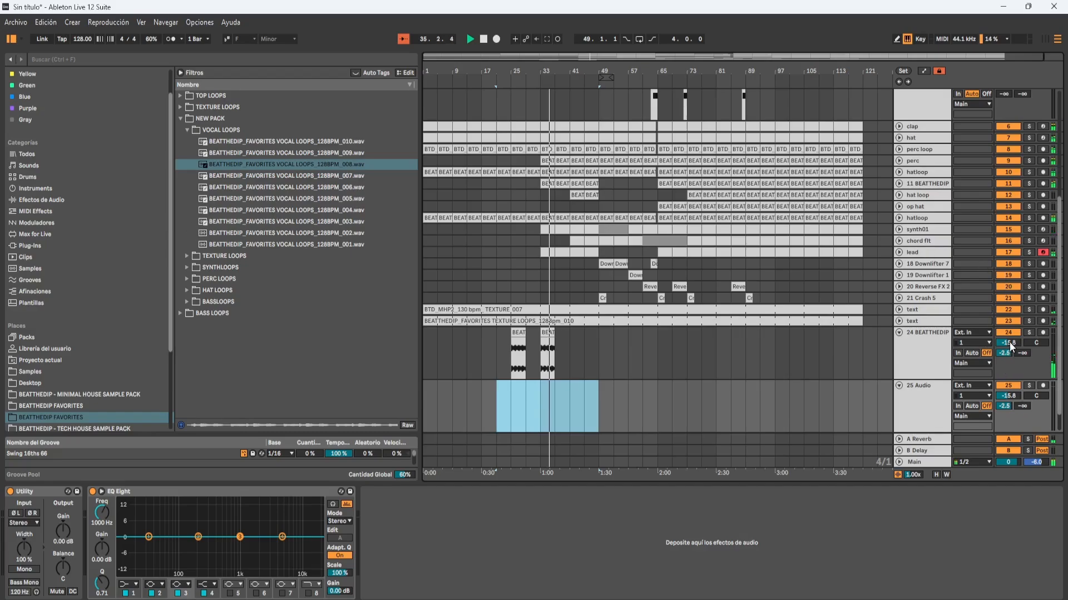
pyautogui.moveTo(1009, 342); pyautogui.dragTo(1009, 344)
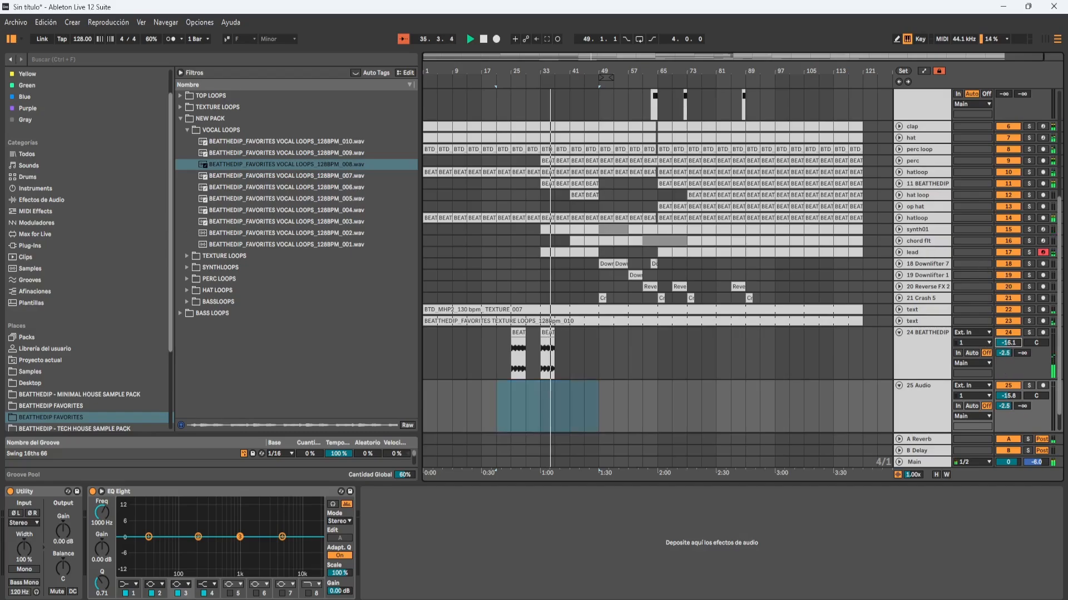
# - Audition vocal loops 007 and 006, and place loop 006 on track 25 from bar 41 to 49
pyautogui.click(334, 175)
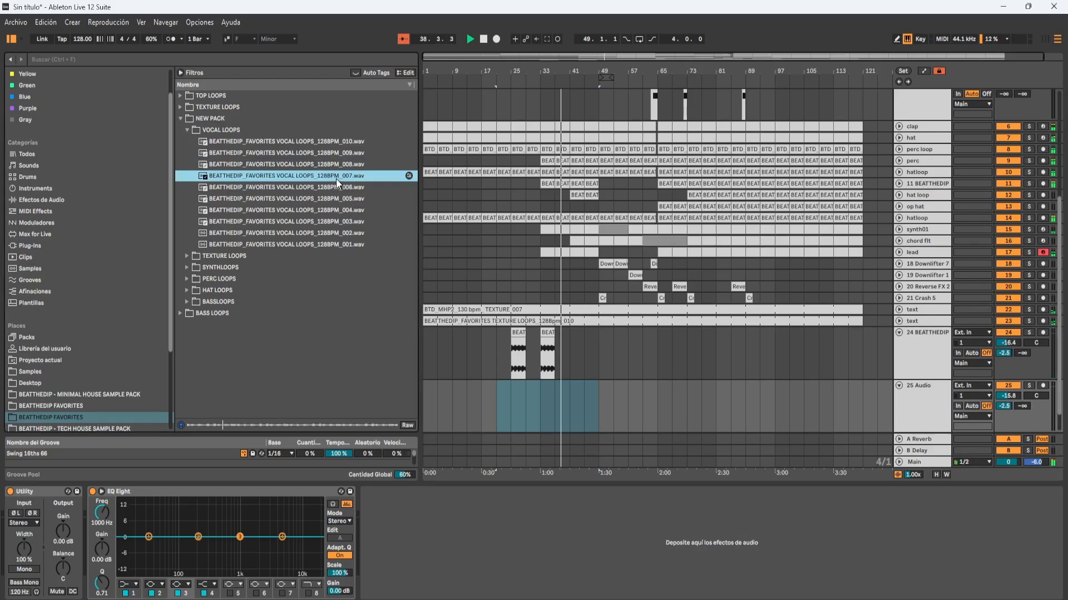
pyautogui.click(338, 186)
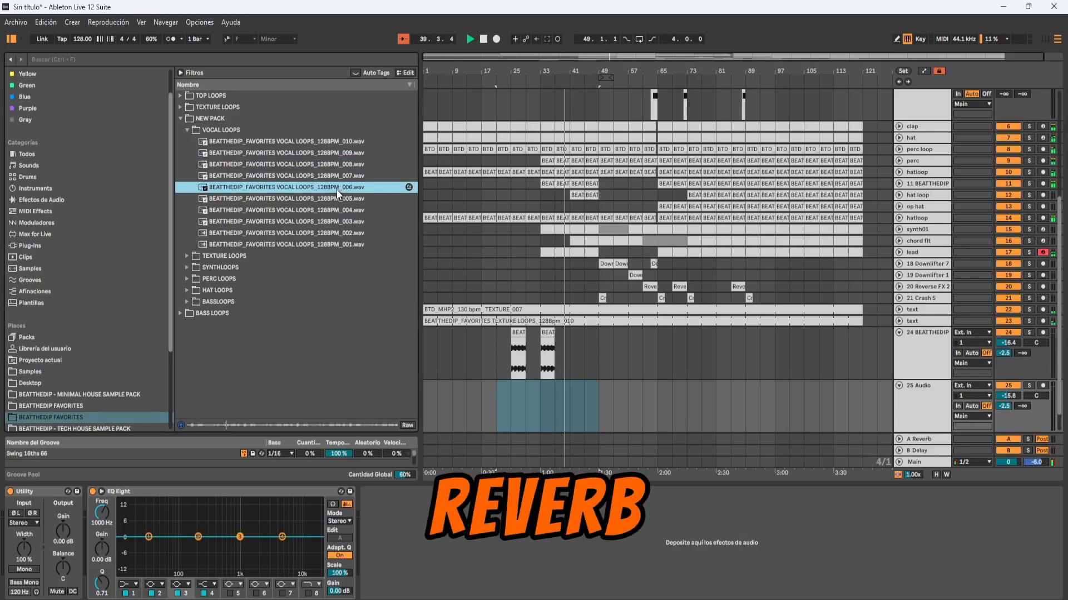
pyautogui.moveTo(337, 189); pyautogui.dragTo(571, 402)
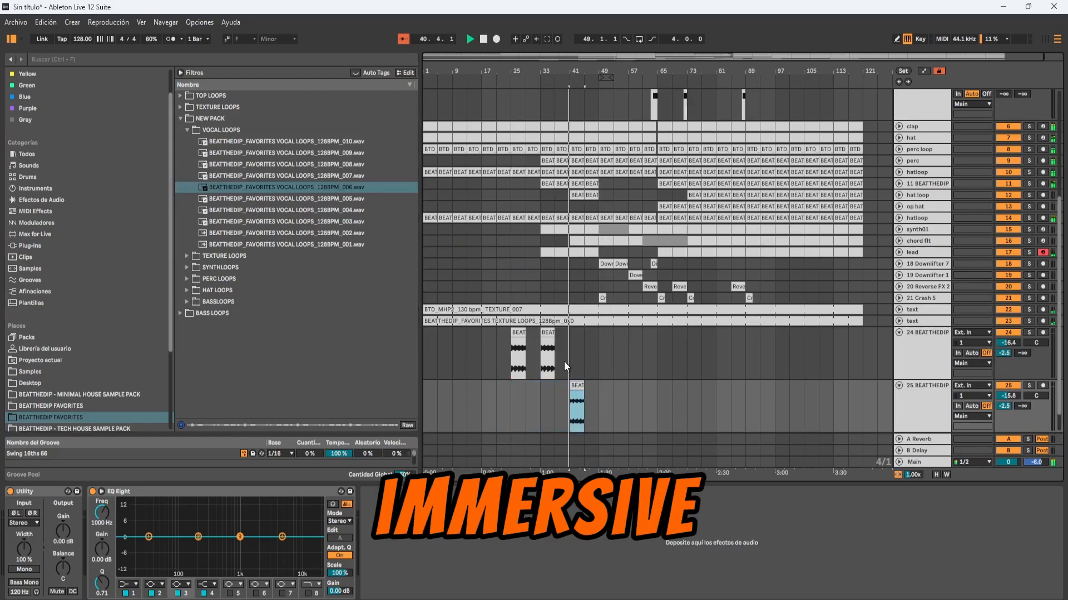
pyautogui.hotkey('ctrl', 'd')
pyautogui.hotkey('ctrl', 'd')
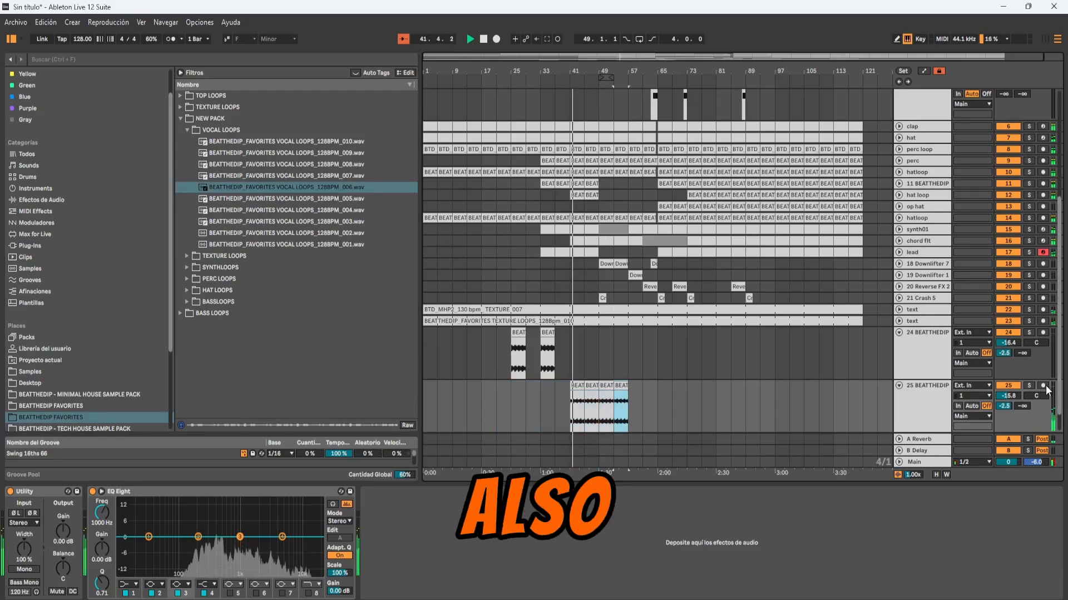
pyautogui.hotkey('ctrl', 'z')
# - Copy a vocal loop 006 clip to bar 65 on track 25 and a loop 008 clip to bar 45 on track 24
pyautogui.moveTo(593, 385); pyautogui.dragTo(663, 396)
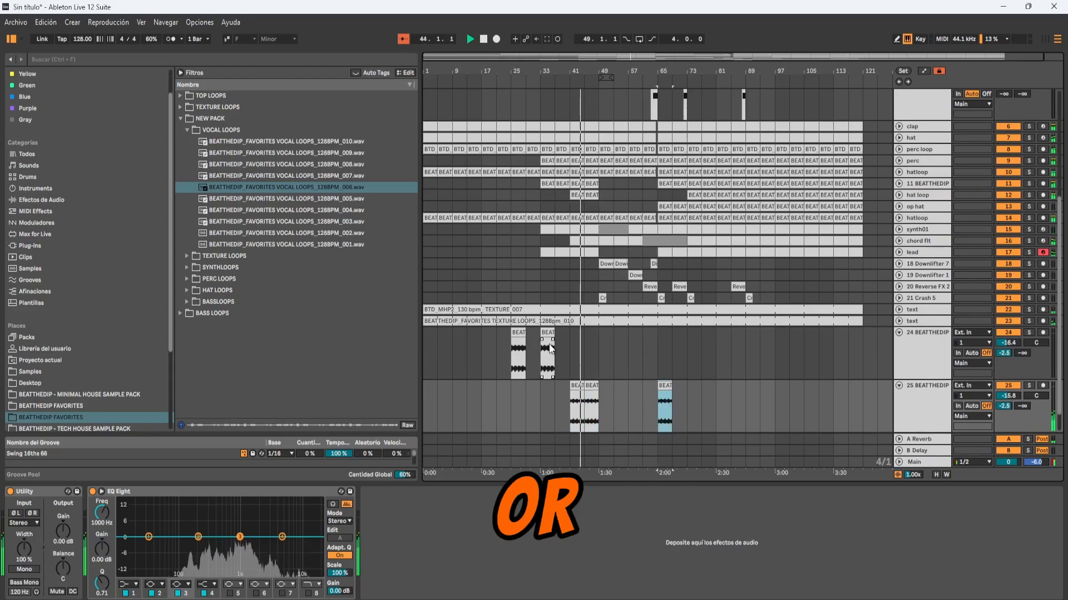
pyautogui.moveTo(547, 334); pyautogui.dragTo(592, 335)
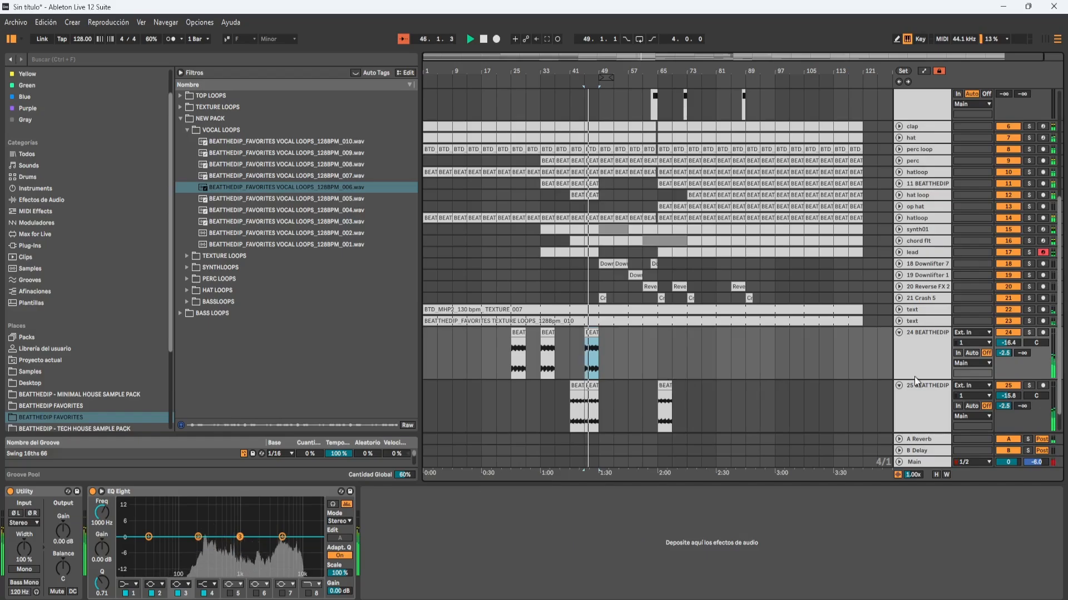
# - Set track 25 to -19.0 dB panned 4R, and cut track 24's EQ Eight band 3 by 4.34 dB at 825 Hz
pyautogui.moveTo(1035, 396); pyautogui.dragTo(1009, 409)
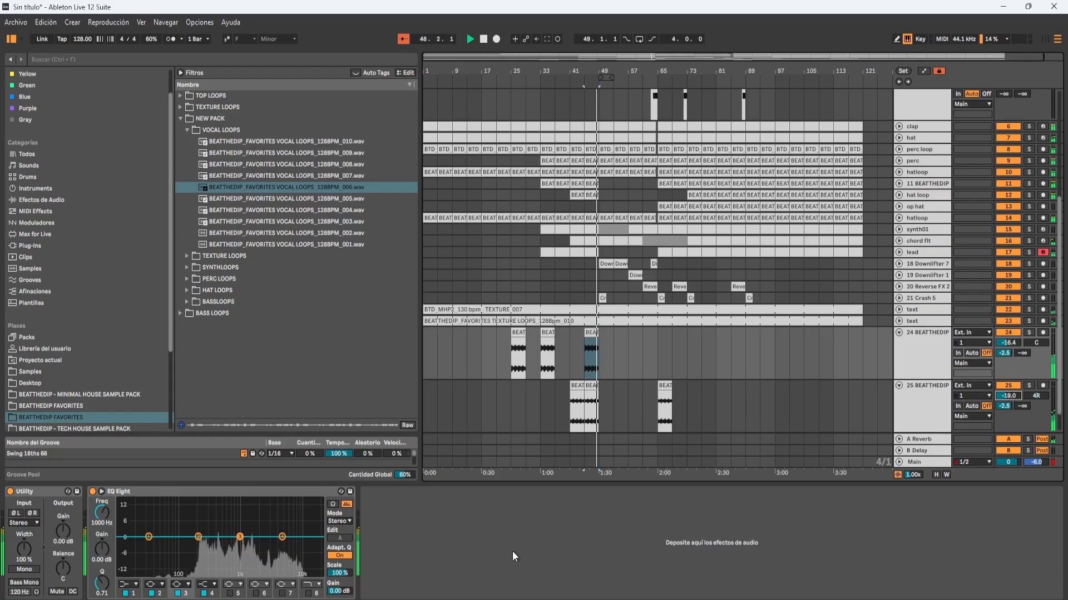
pyautogui.moveTo(240, 537); pyautogui.dragTo(235, 548)
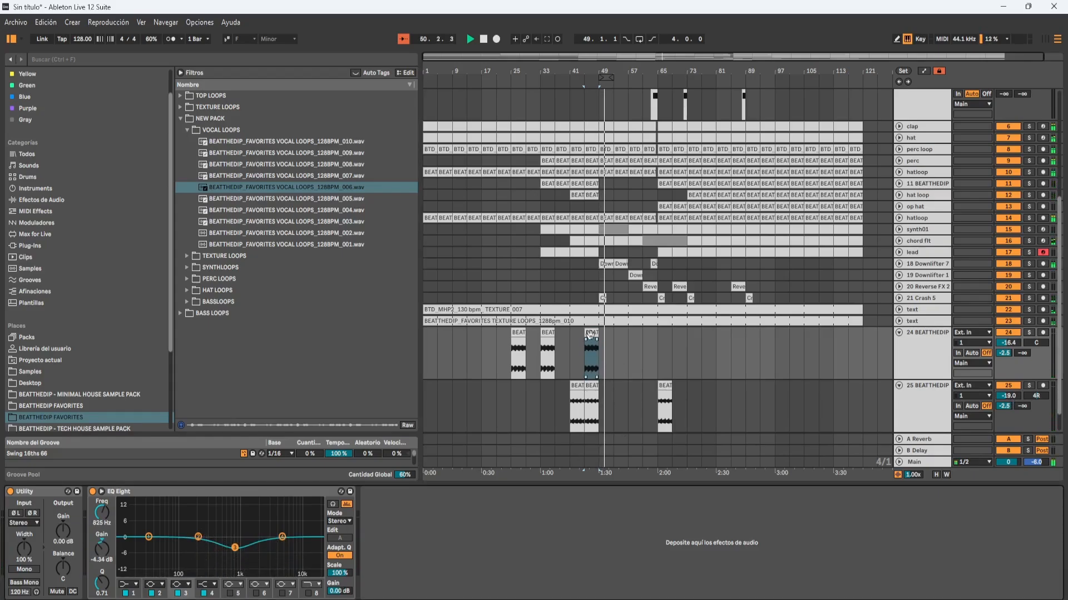
# - Extend vocal loop 006 on track 25 to bar 73 and copy the bar 45 loop 008 clip to bar 69 on track 24
pyautogui.click(670, 396)
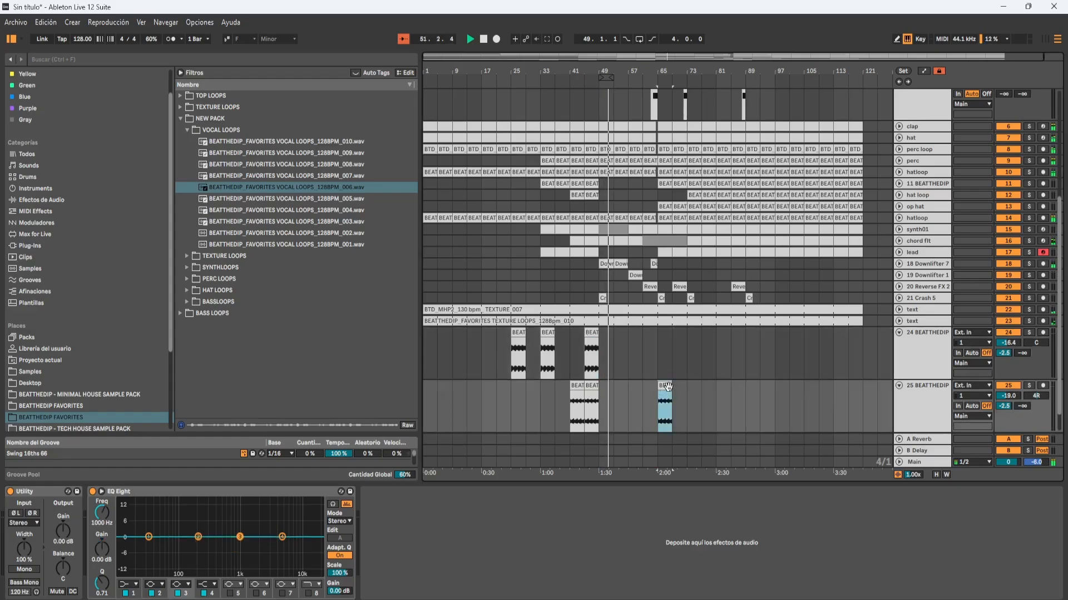
pyautogui.hotkey('ctrl', 'd')
pyautogui.moveTo(591, 333); pyautogui.dragTo(680, 355)
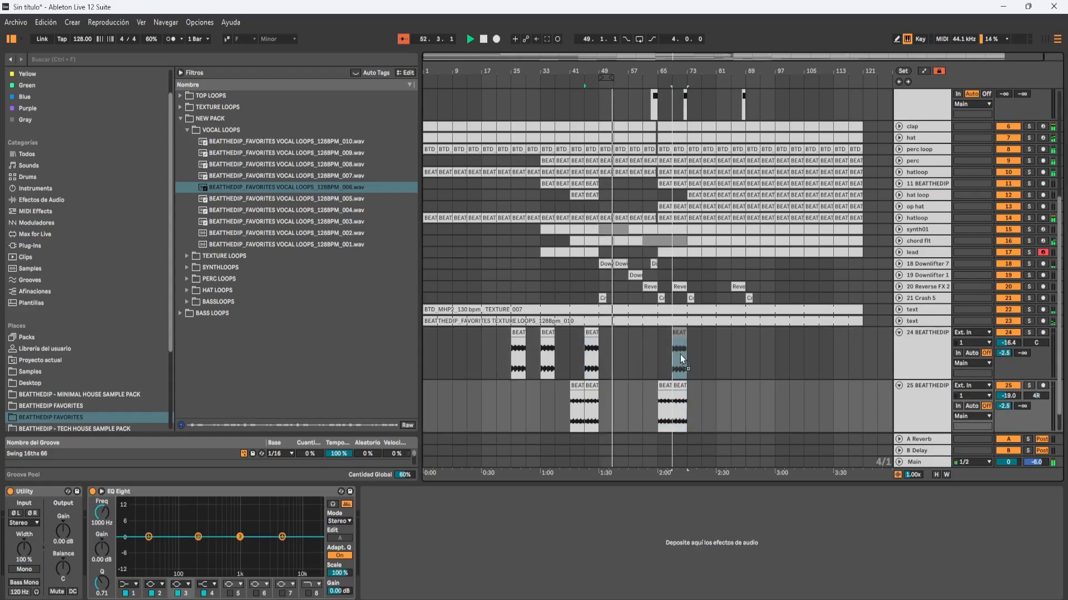
# - Repeat bars 65 to 73 of vocal tracks 24 and 25 up to bar 121, and shift the early loop 008 clips to bars 29 and 37
pyautogui.keyDown('shift'); pyautogui.click(666, 387); pyautogui.keyUp('shift')
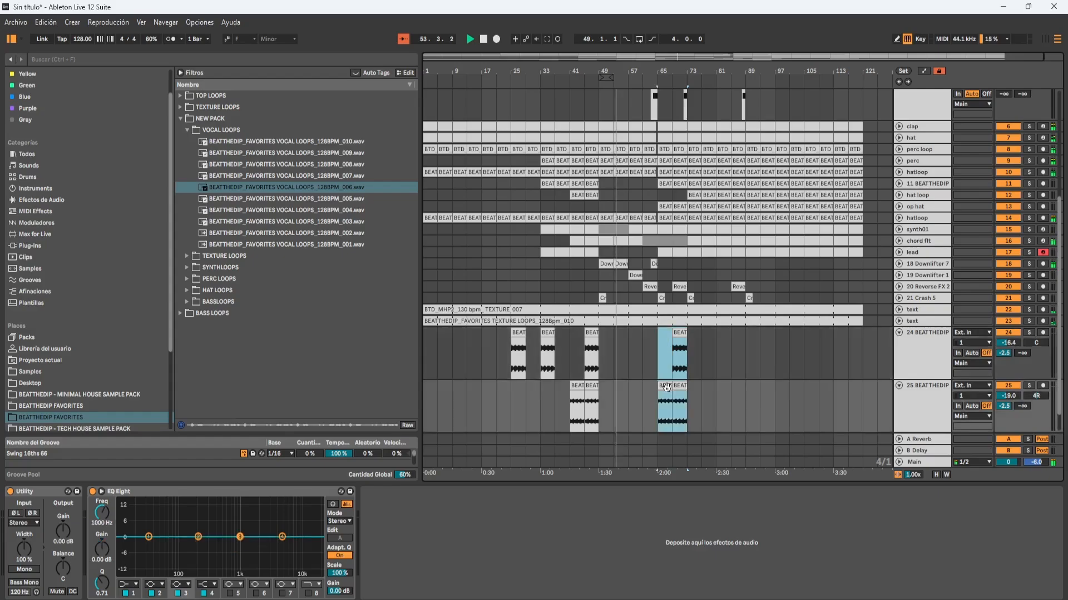
pyautogui.hotkey('ctrl', 'd')
pyautogui.hotkey('ctrl', 'd')
pyautogui.hotkey('ctrl', 'd')
pyautogui.hotkey('ctrl', 'd')
pyautogui.hotkey('ctrl', 'd')
pyautogui.hotkey('ctrl', 'd')
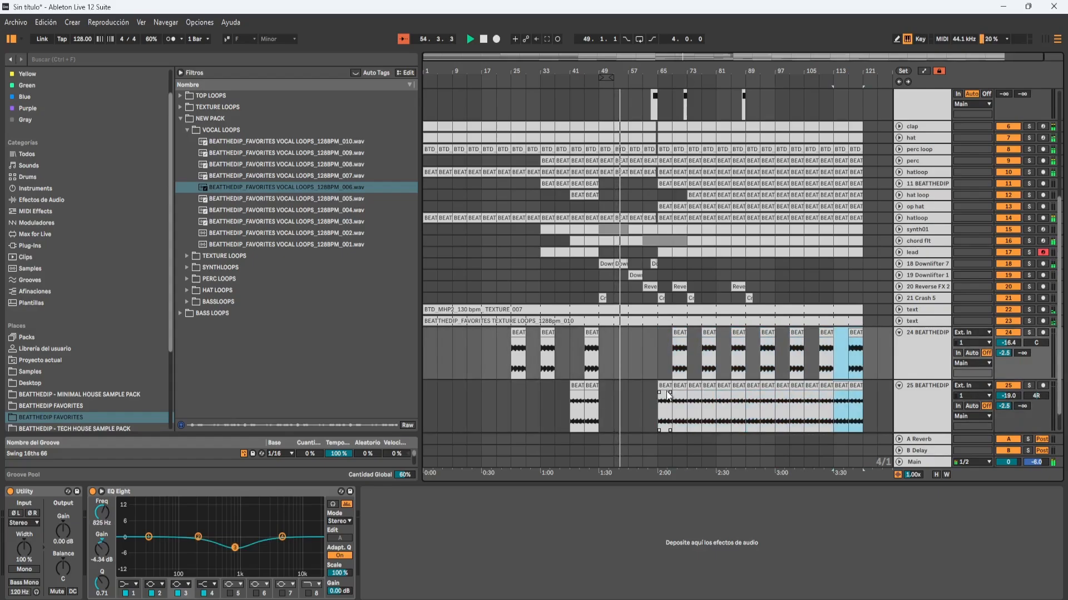
pyautogui.moveTo(546, 332)
pyautogui.mouseDown()
pyautogui.moveTo(561, 334)
pyautogui.moveTo(534, 332)
pyautogui.mouseUp()
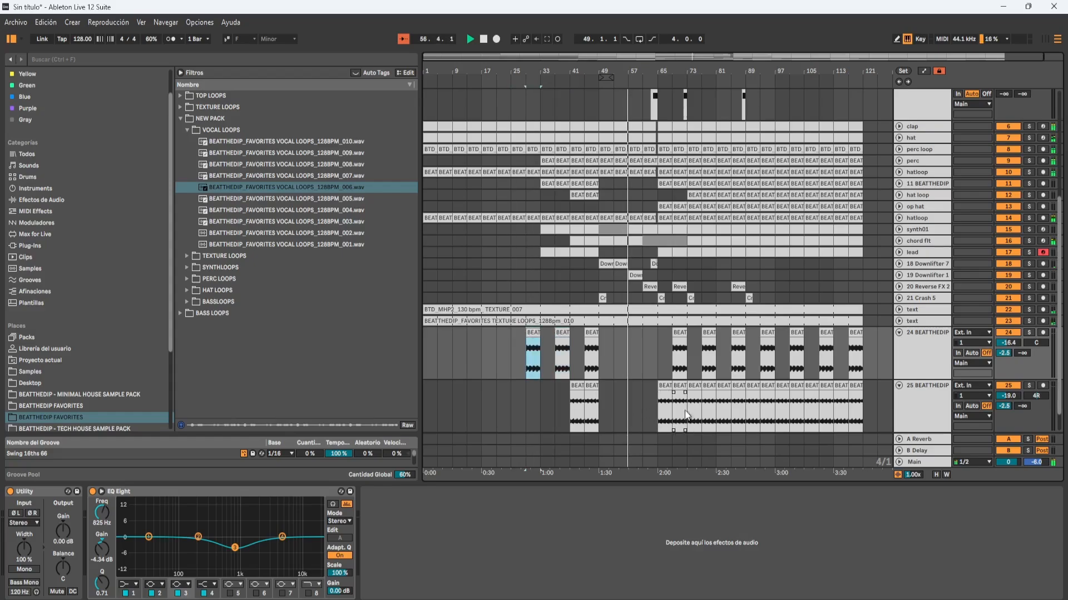
# - Audition vocal loop 004 and place it from bar 61 to 65, moving the clip from track 25 to track 24
pyautogui.scroll(-2, 732, 396)
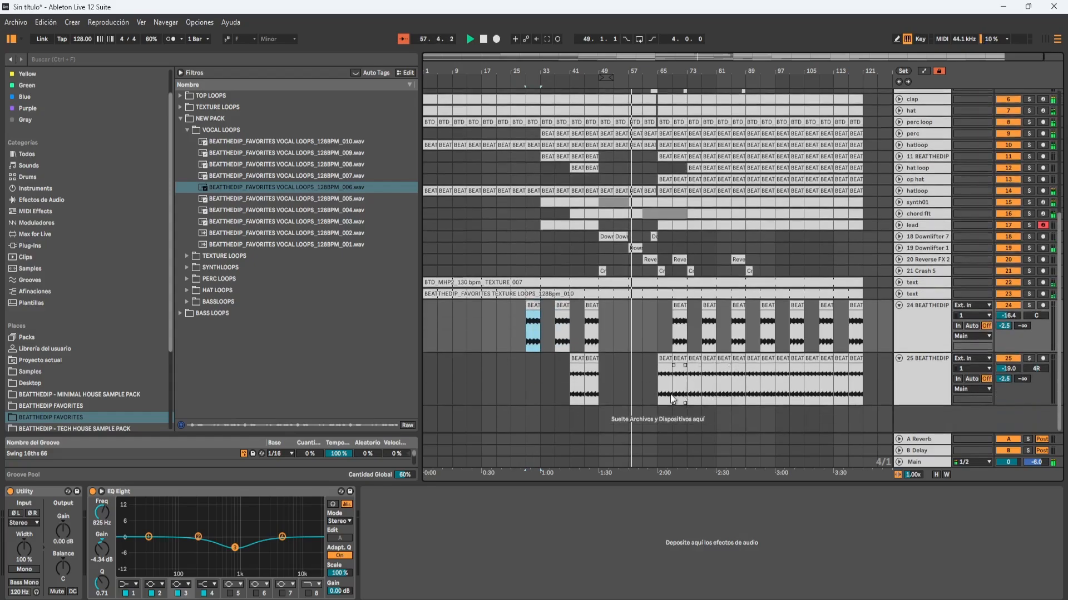
pyautogui.click(305, 212)
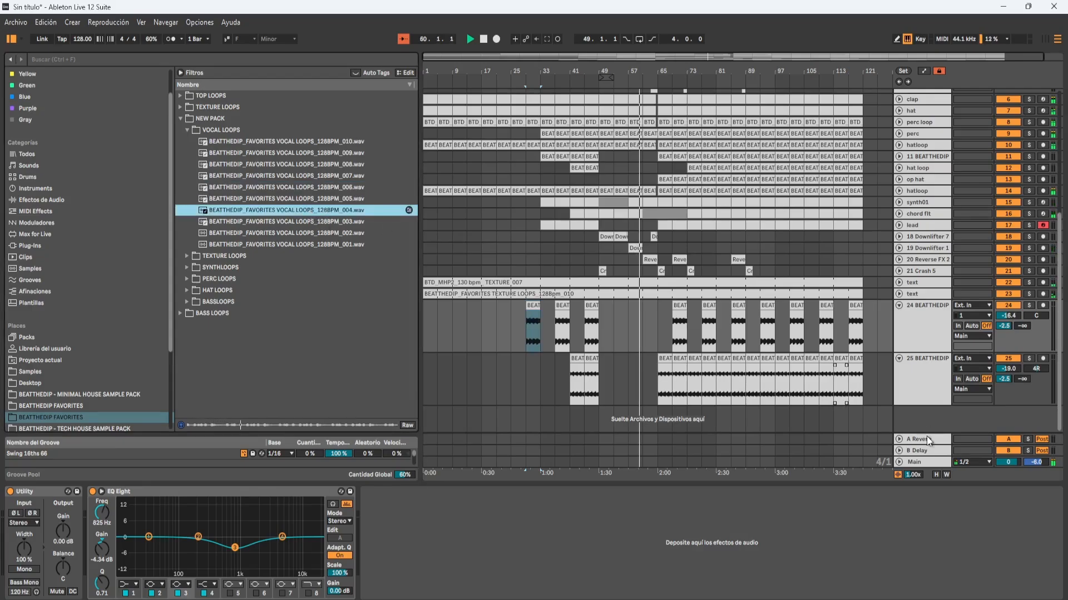
pyautogui.click(650, 376)
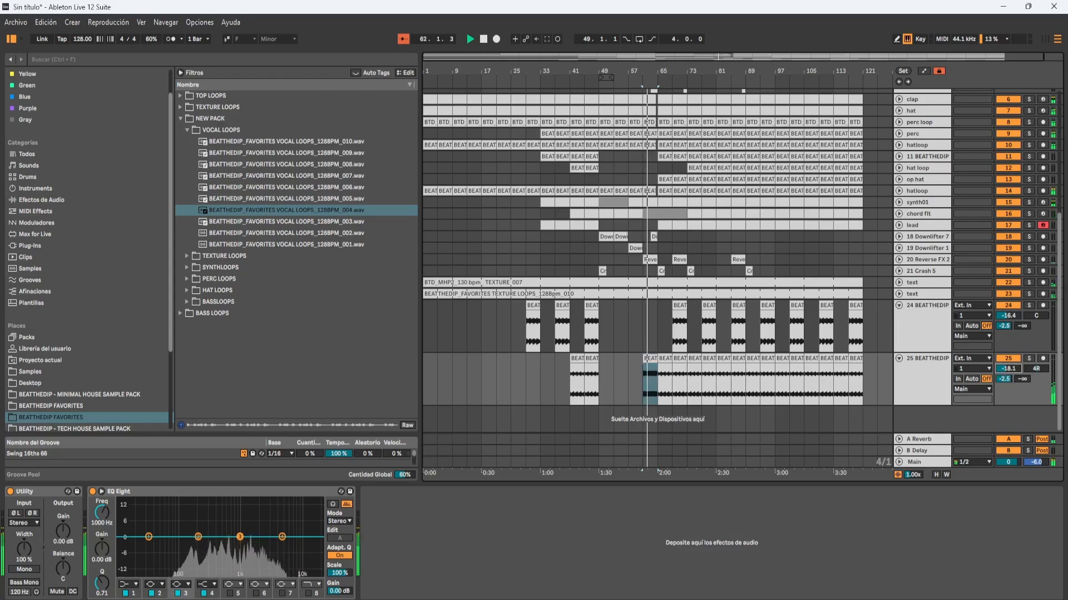
pyautogui.moveTo(650, 378); pyautogui.dragTo(653, 341)
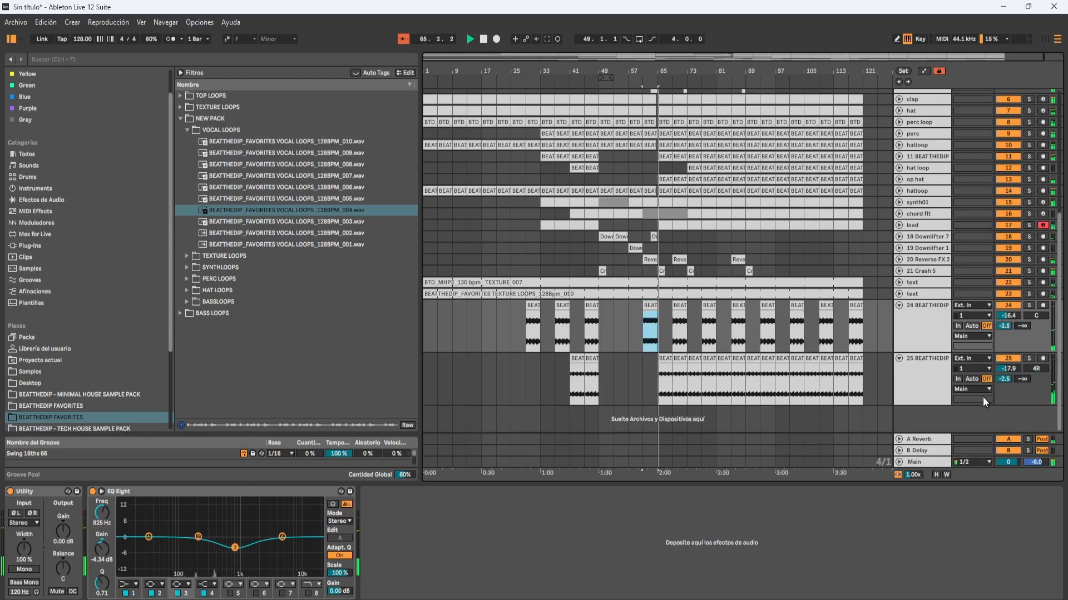